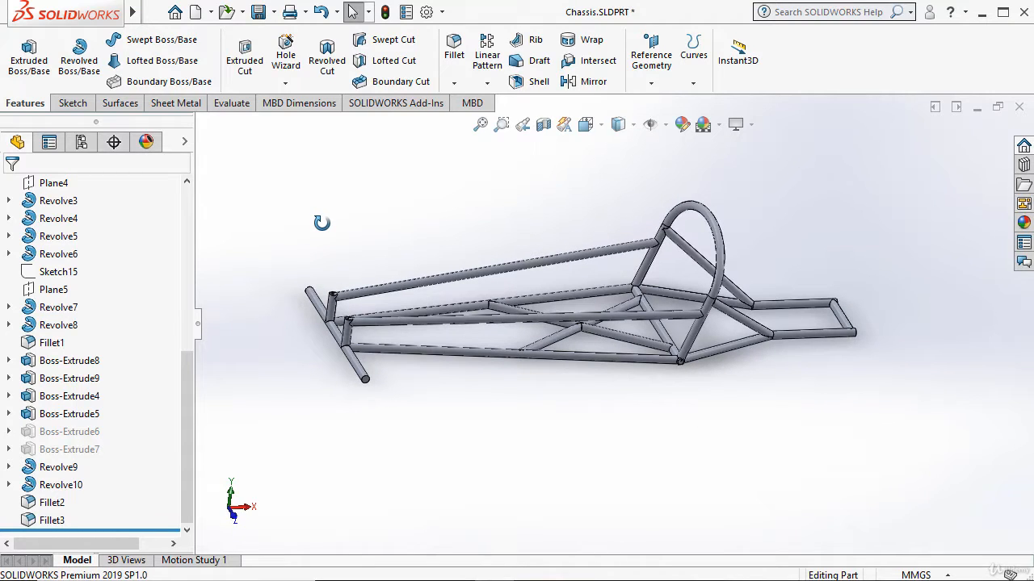
scroll(393, 387, "down", 2)
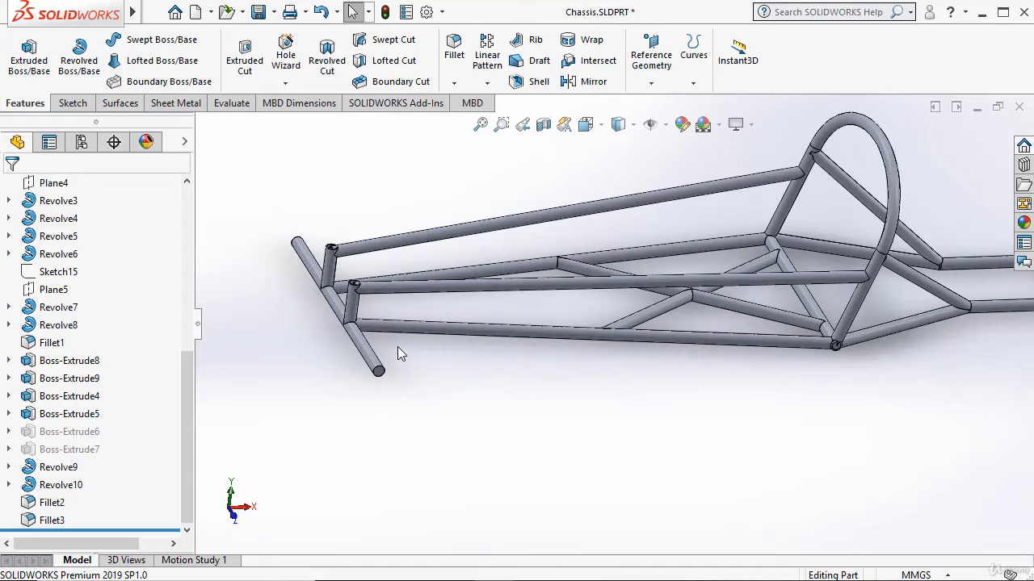
scroll(397, 342, "up", 2)
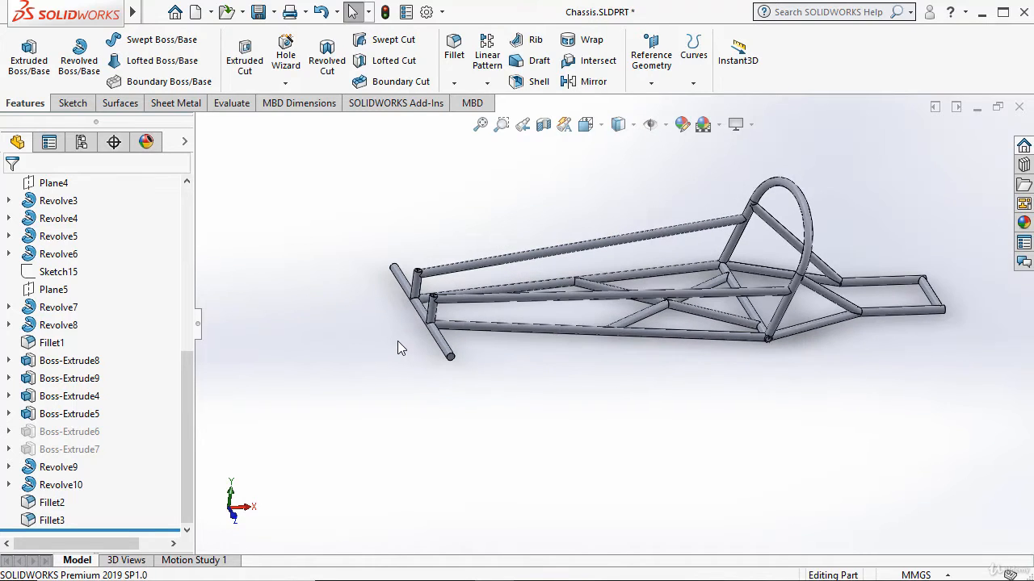
scroll(604, 331, "down", 2)
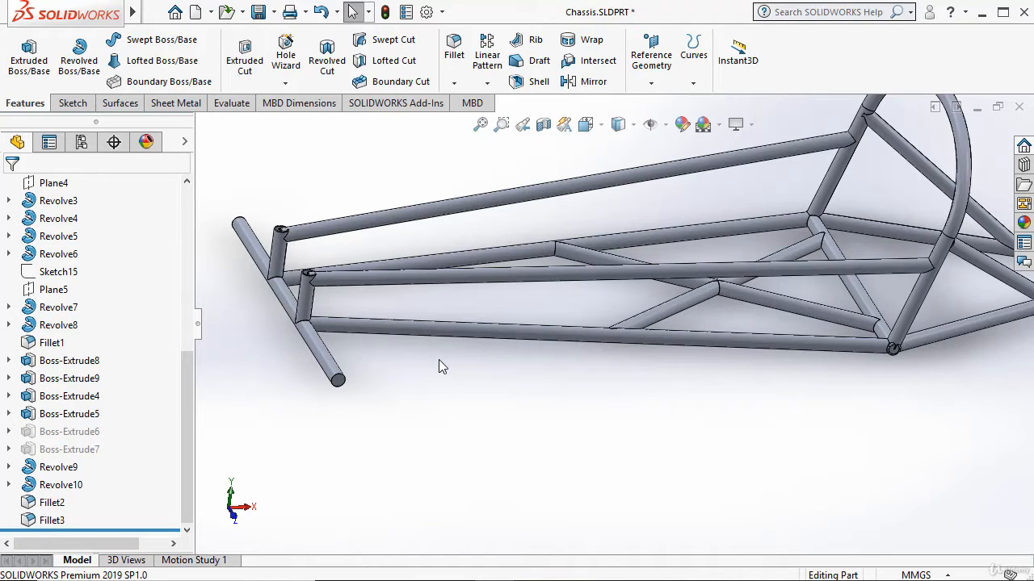
scroll(438, 359, "up", 2)
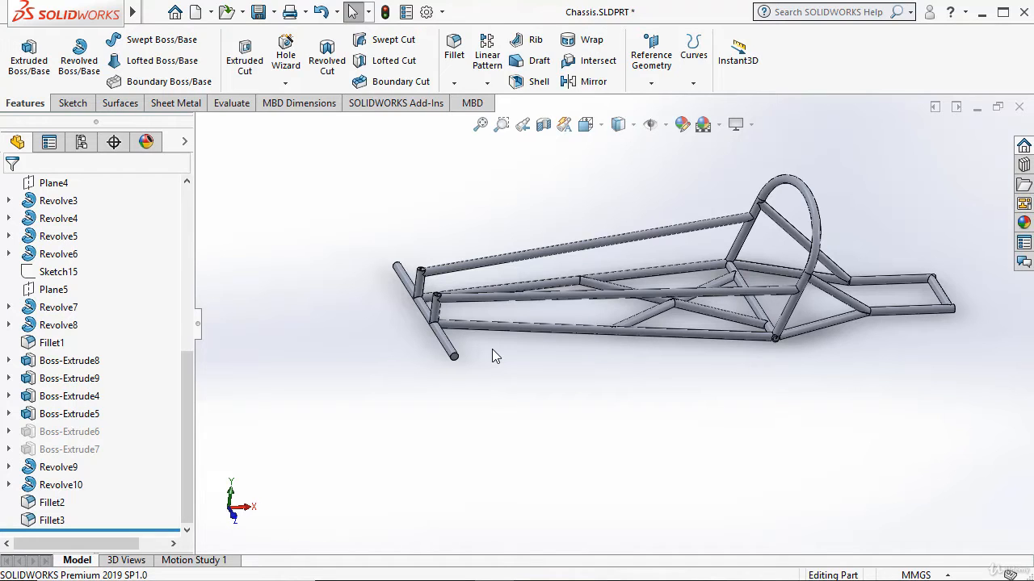
scroll(494, 320, "down", 3)
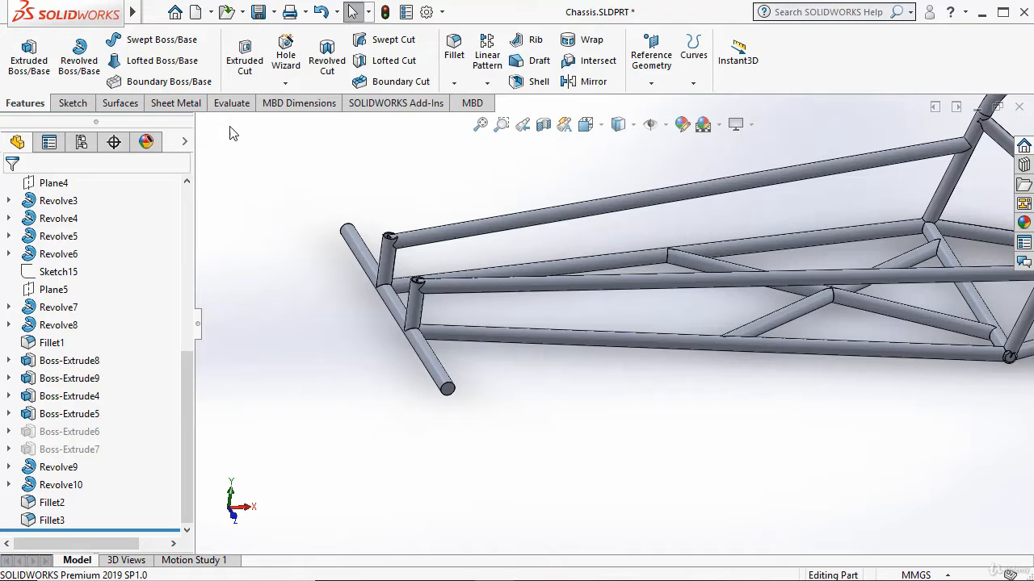
Step: Load the SOLIDWORKS Simulation add-in, display its commands, and confirm it as active in the add-ins list
left_click(406, 106)
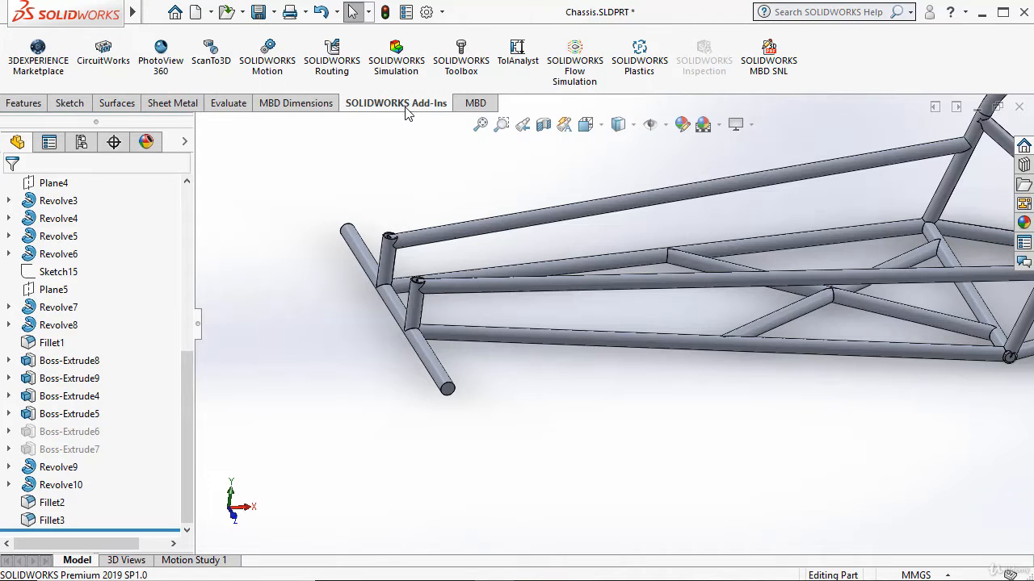
left_click(401, 55)
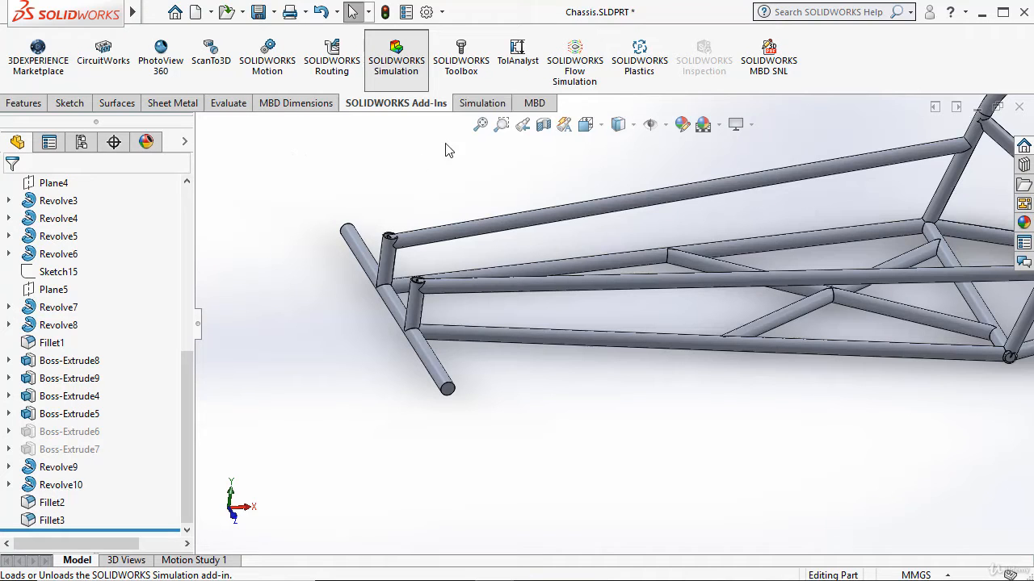
left_click(473, 105)
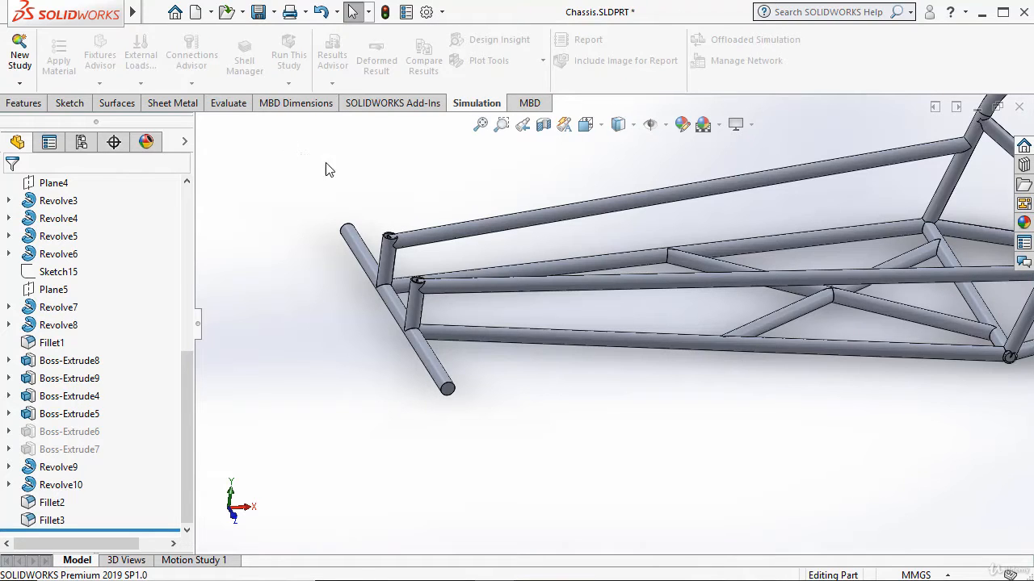
left_click(443, 12)
left_click(449, 71)
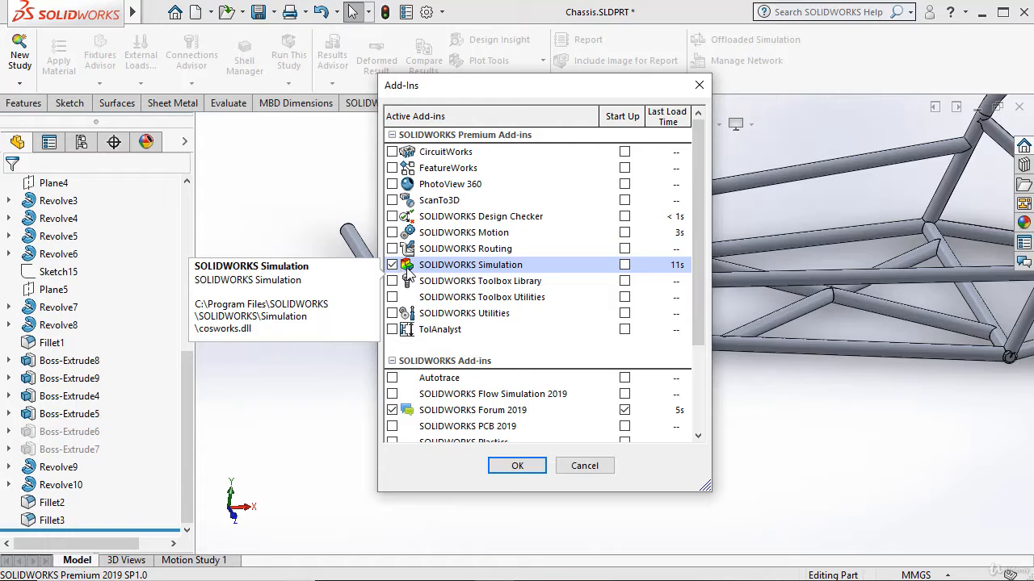
left_click(512, 466)
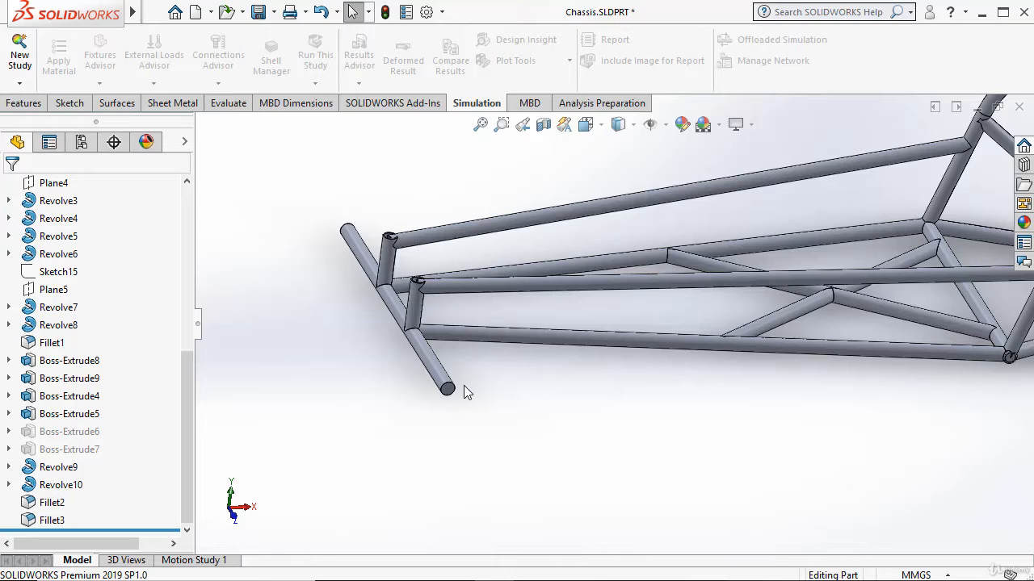
Step: Examine the tubular chassis frame from the front axle tube to the rear end
scroll(496, 396, "up", 5)
scroll(630, 309, "down", 5)
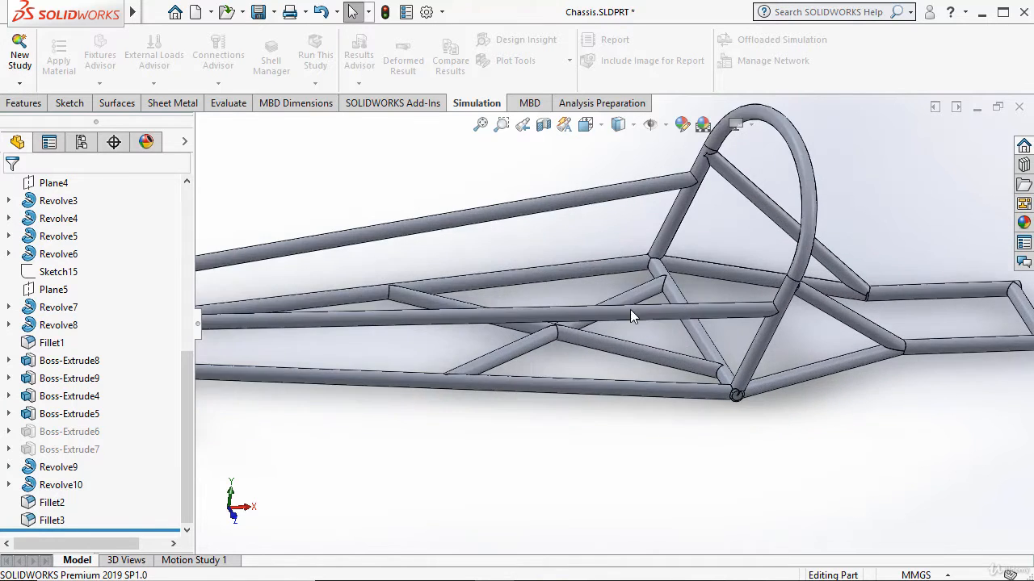
scroll(404, 323, "up", 5)
scroll(409, 324, "down", 2)
scroll(437, 353, "down", 2)
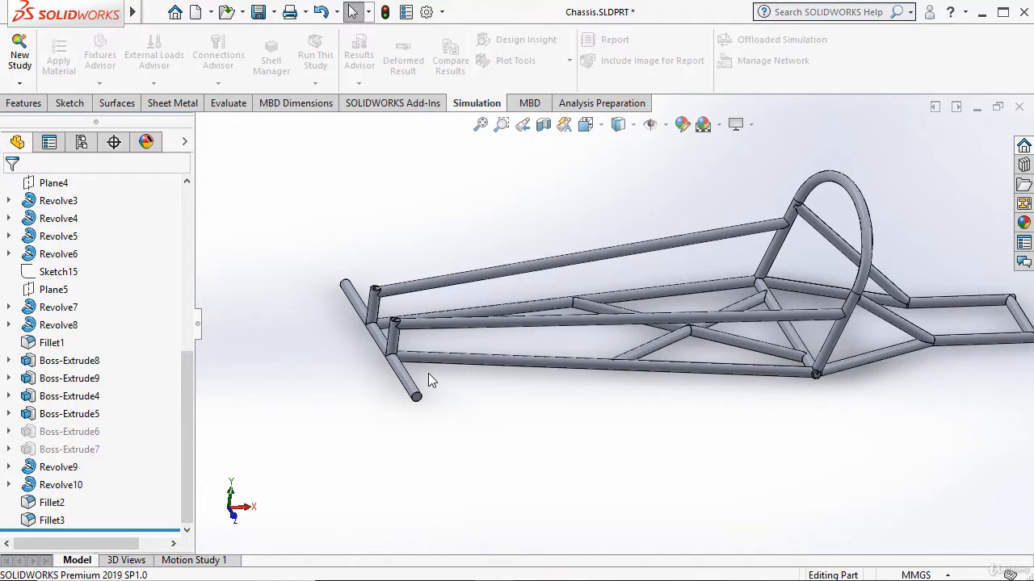
scroll(428, 373, "down", 3)
scroll(423, 351, "up", 2)
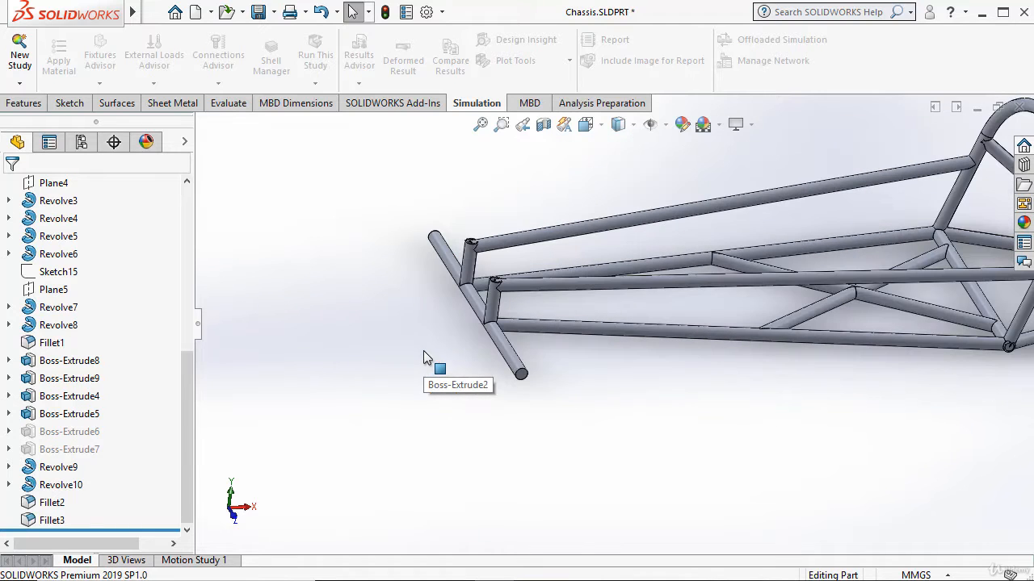
scroll(484, 343, "up", 4)
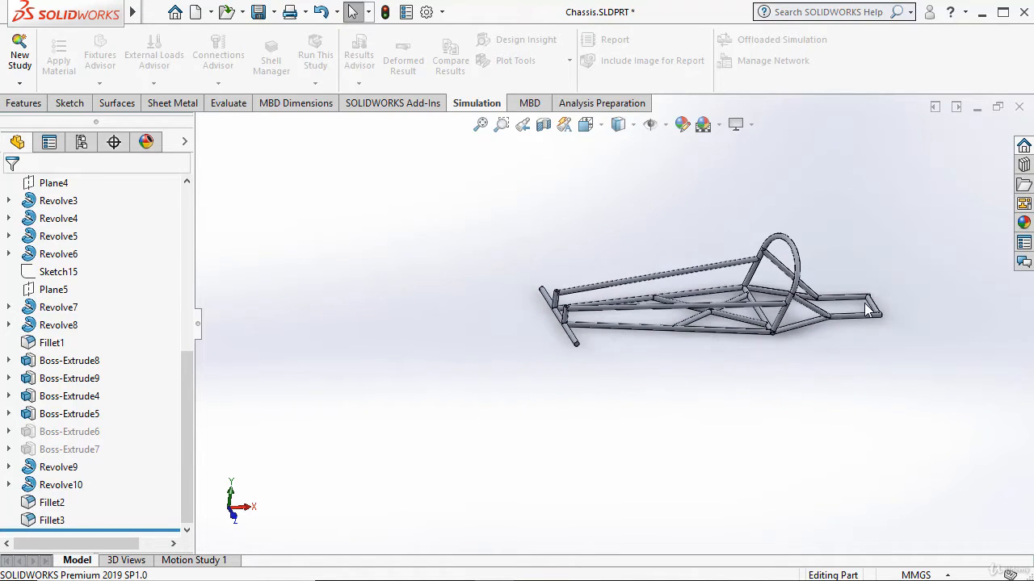
scroll(789, 311, "down", 4)
middle_click_drag(722, 356, 715, 371)
scroll(394, 361, "down", 3)
scroll(394, 362, "down", 1)
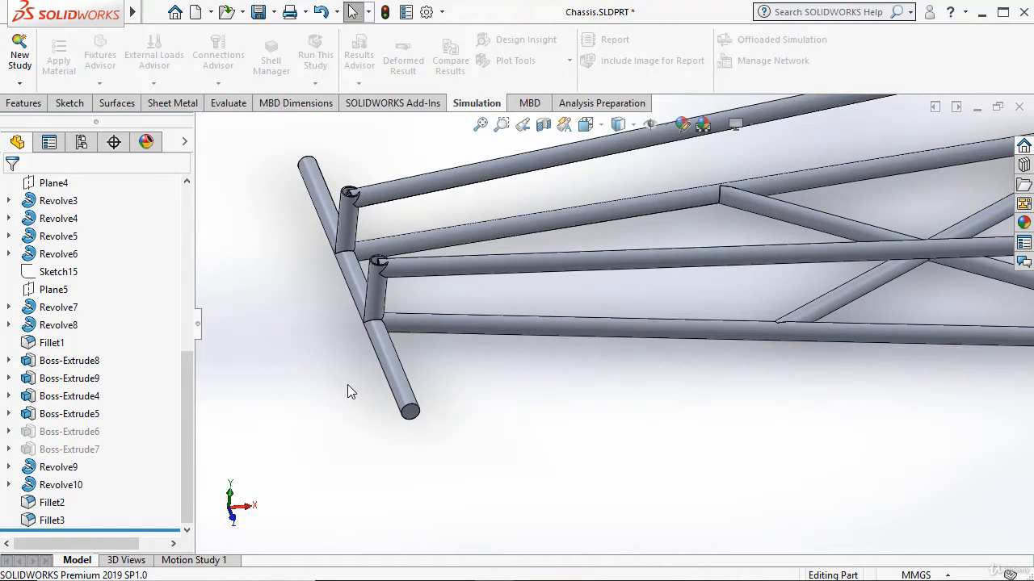
scroll(348, 387, "up", 3)
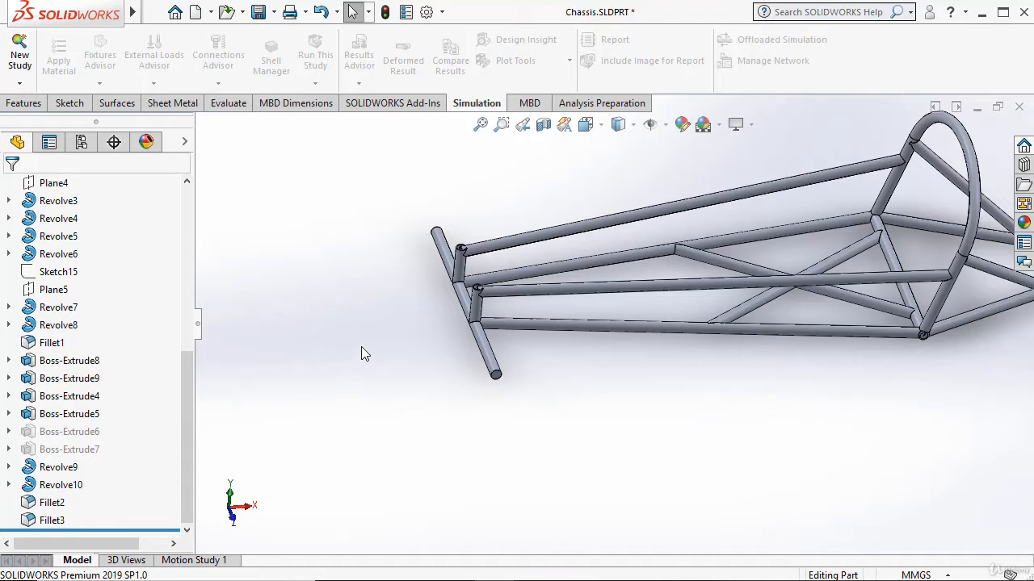
Step: Create a new Static simulation study named Stress Testing
left_click(21, 87)
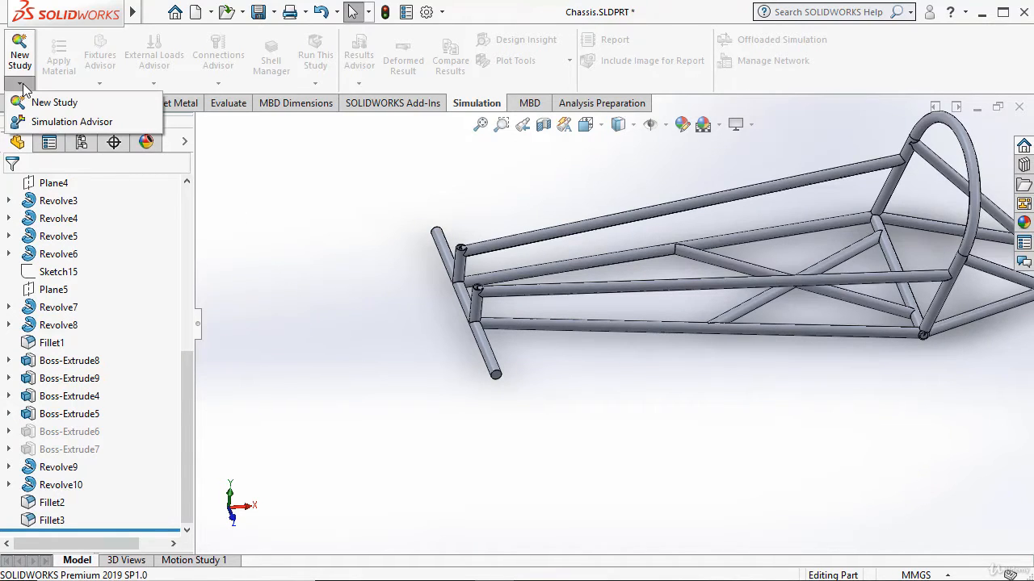
left_click(20, 52)
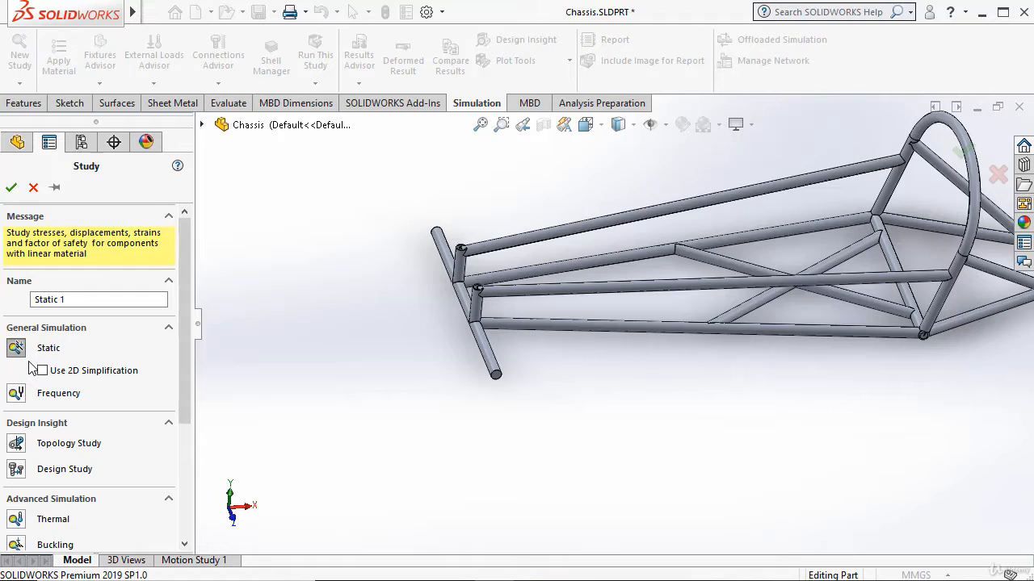
left_click(79, 301)
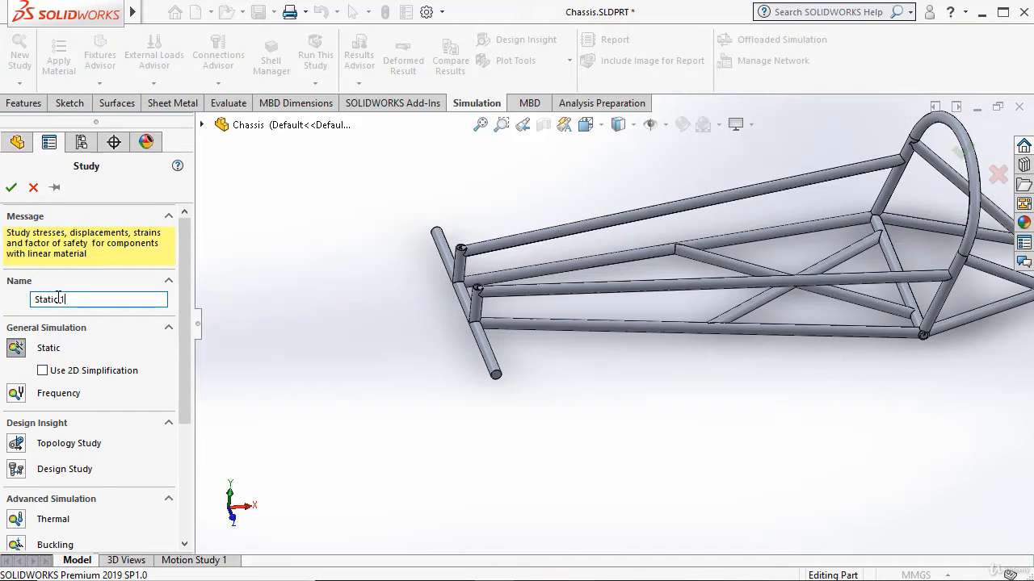
left_click_drag(64, 300, 36, 302)
key("BackSpace")
type("S")
left_click(11, 187)
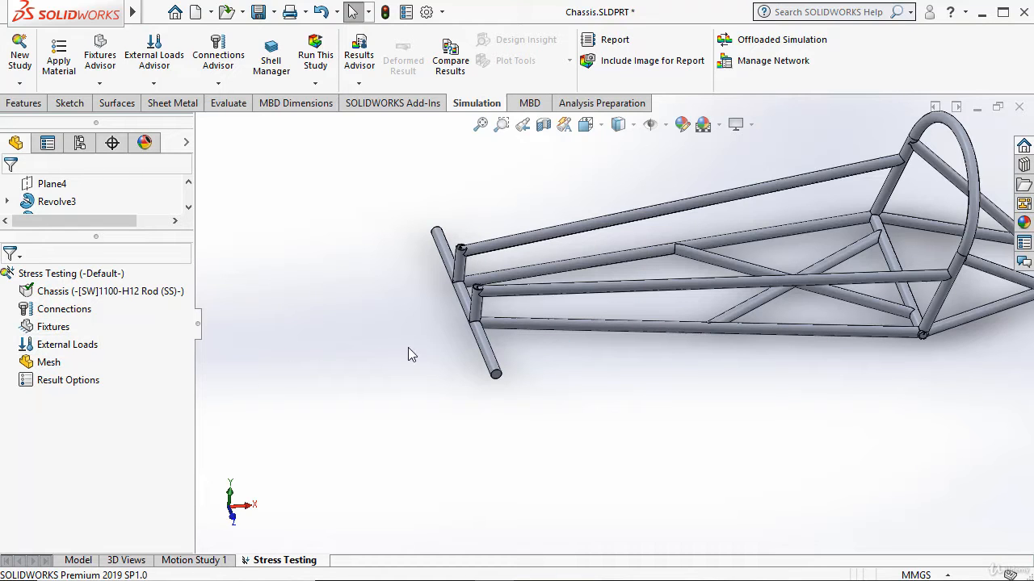
scroll(408, 347, "down", 1)
scroll(517, 333, "up", 4)
scroll(782, 305, "down", 2)
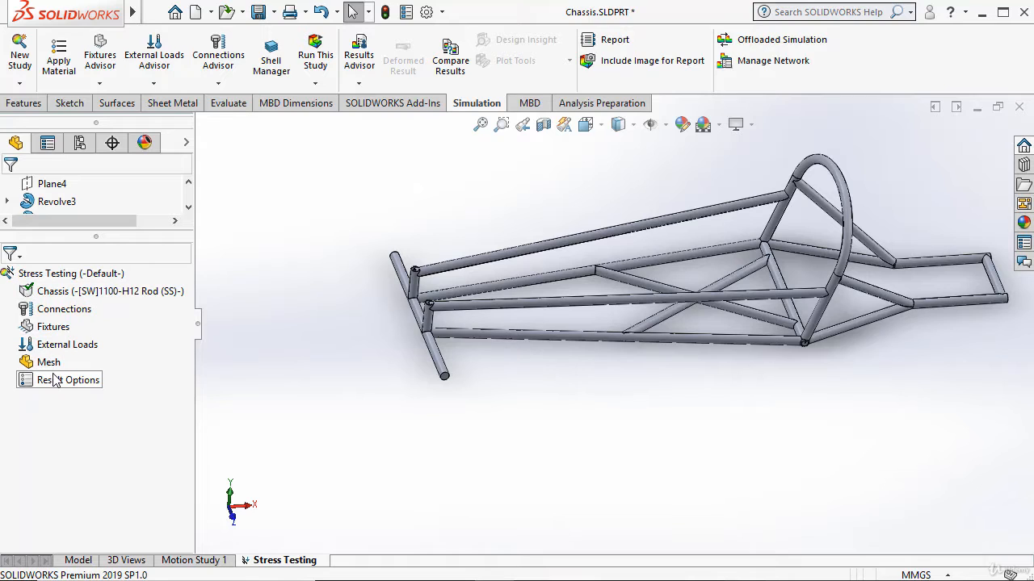
right_click(56, 312)
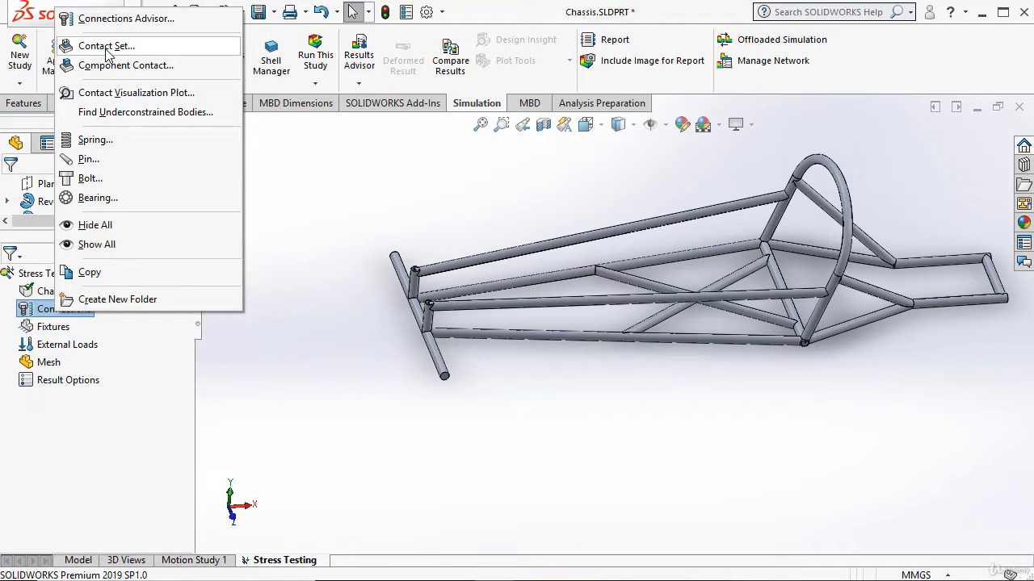
left_click(106, 49)
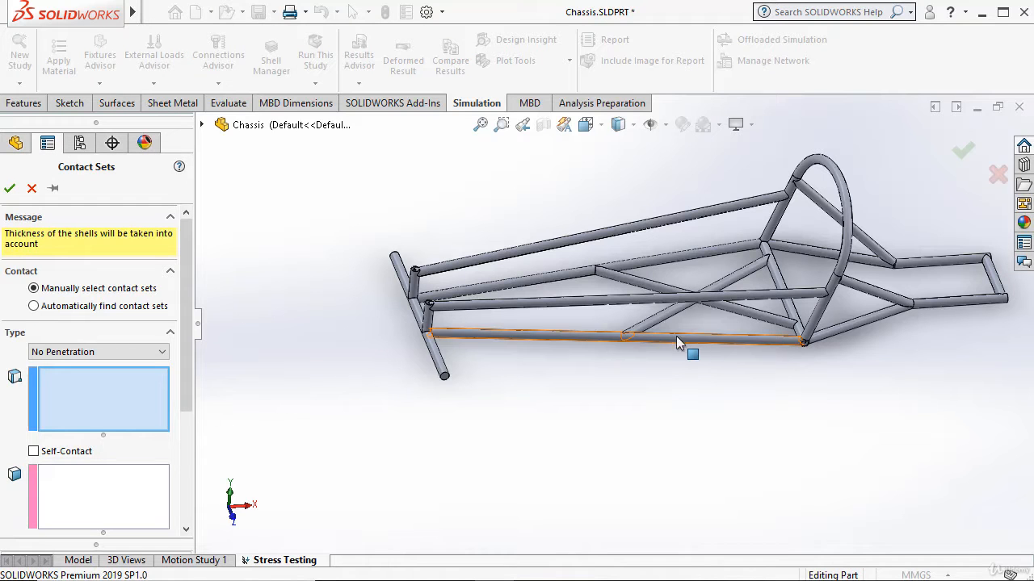
scroll(756, 339, "down", 5)
scroll(770, 324, "up", 6)
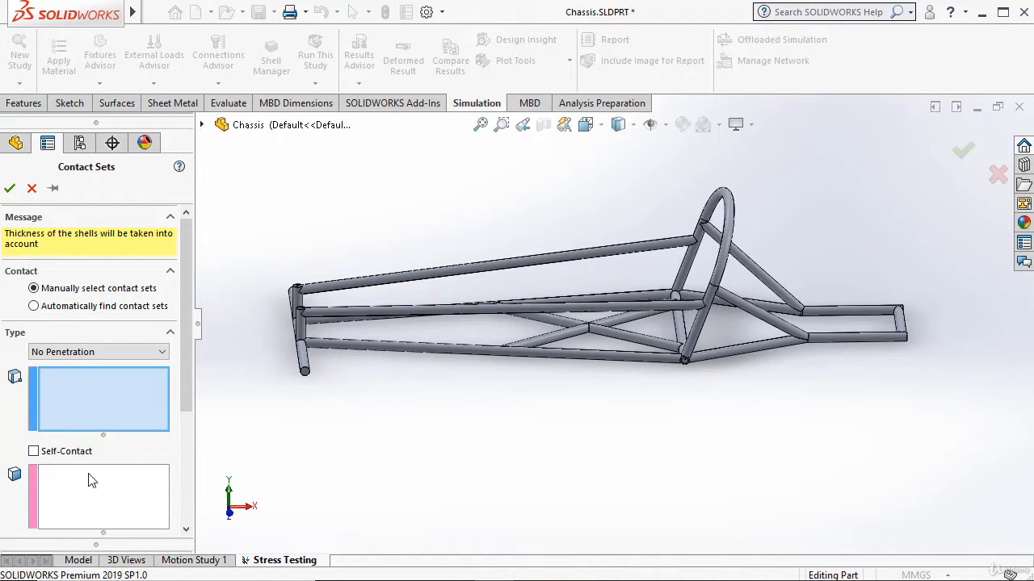
left_click(32, 189)
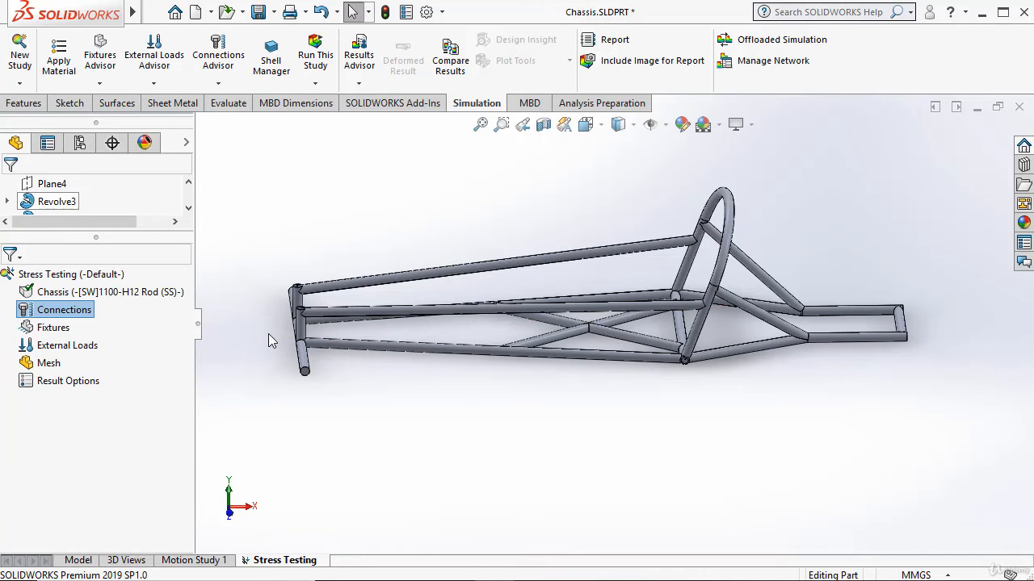
left_click(251, 367)
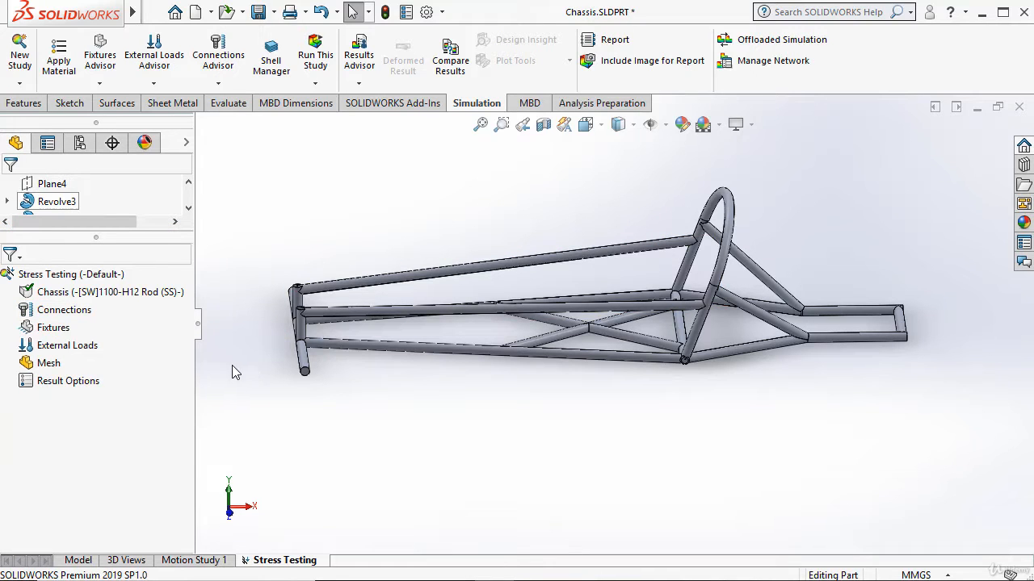
Step: Apply a Fixed Geometry fixture to the face of the cross tube at the base of the roll hoop
left_click(55, 330)
right_click(55, 332)
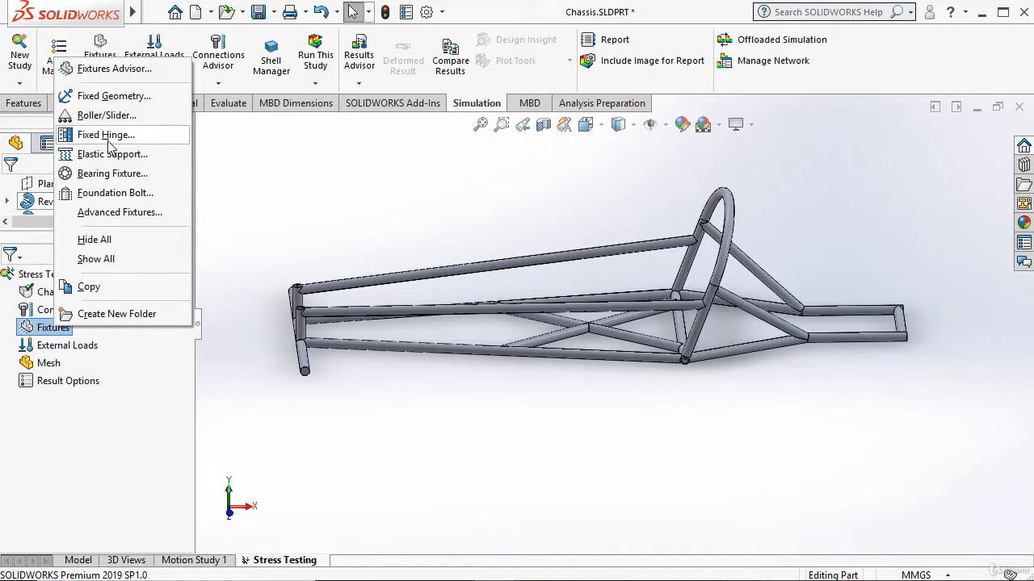
left_click(135, 99)
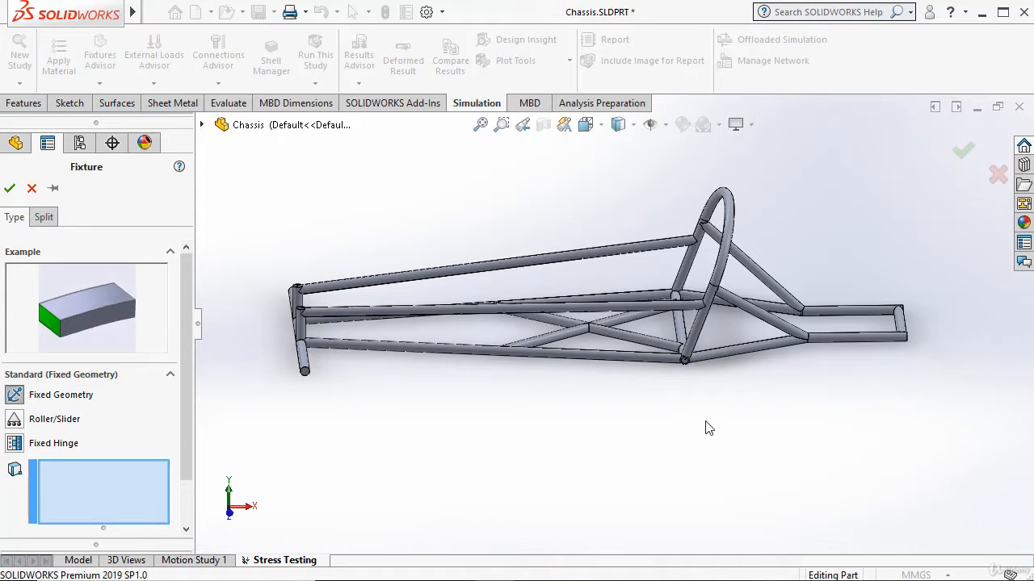
scroll(692, 354, "down", 2)
scroll(680, 383, "up", 3)
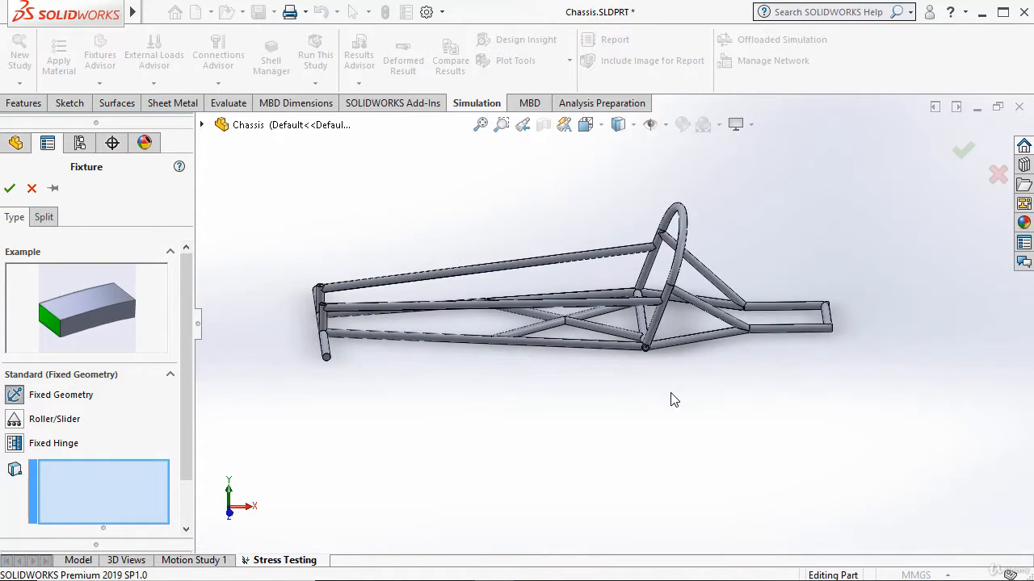
middle_click_drag(675, 400, 669, 431)
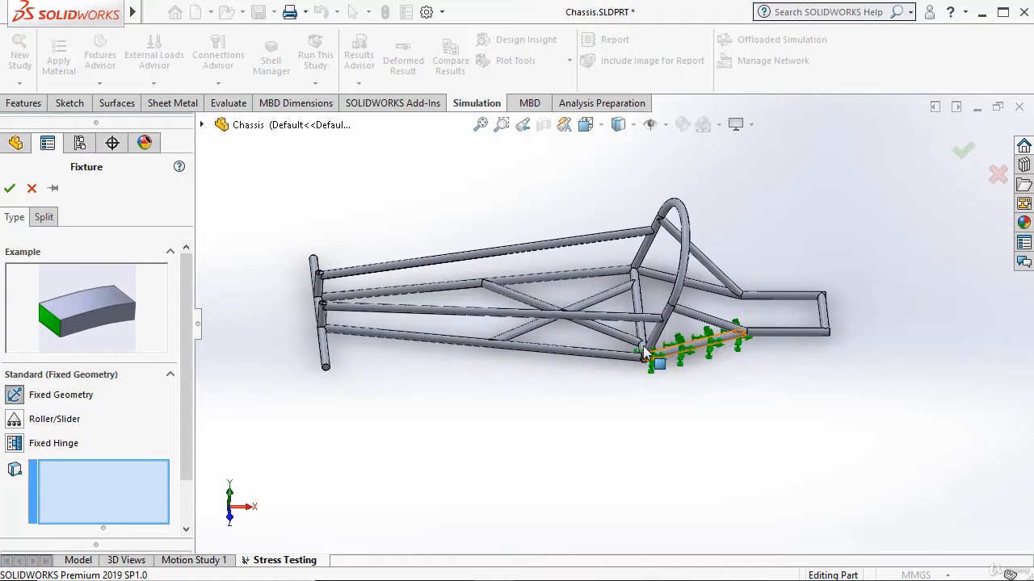
scroll(644, 351, "down", 5)
left_click(594, 250)
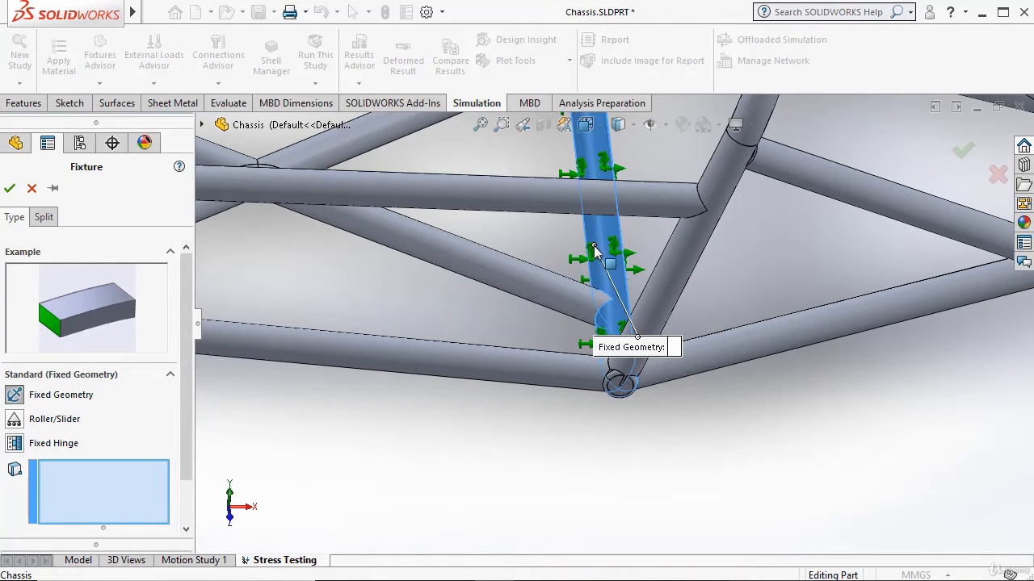
scroll(594, 251, "up", 5)
mouse_move(581, 382)
middle_mouse_down()
mouse_move(563, 358)
mouse_move(582, 364)
mouse_move(572, 396)
middle_mouse_up()
scroll(568, 401, "up", 3)
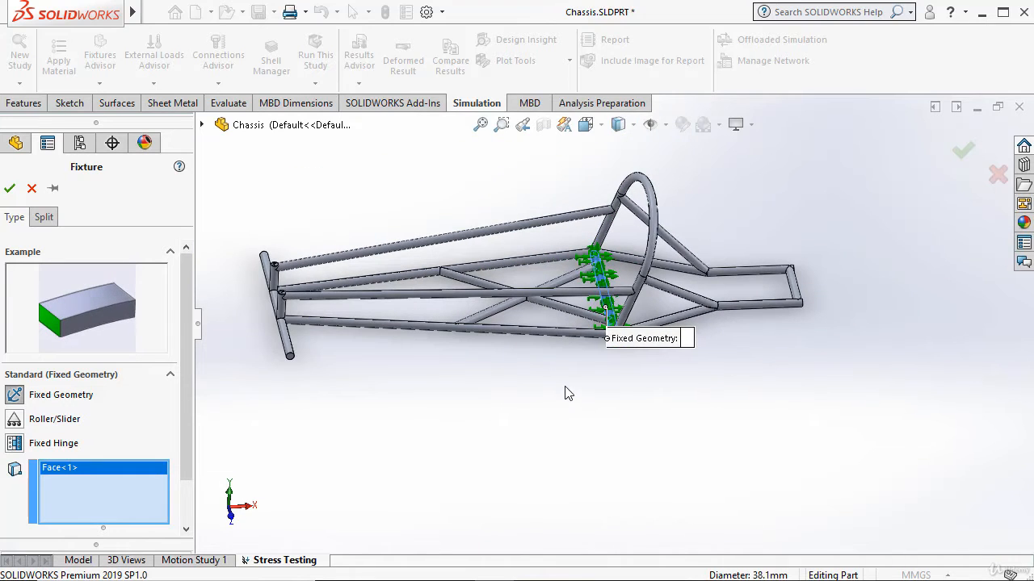
scroll(568, 393, "down", 5)
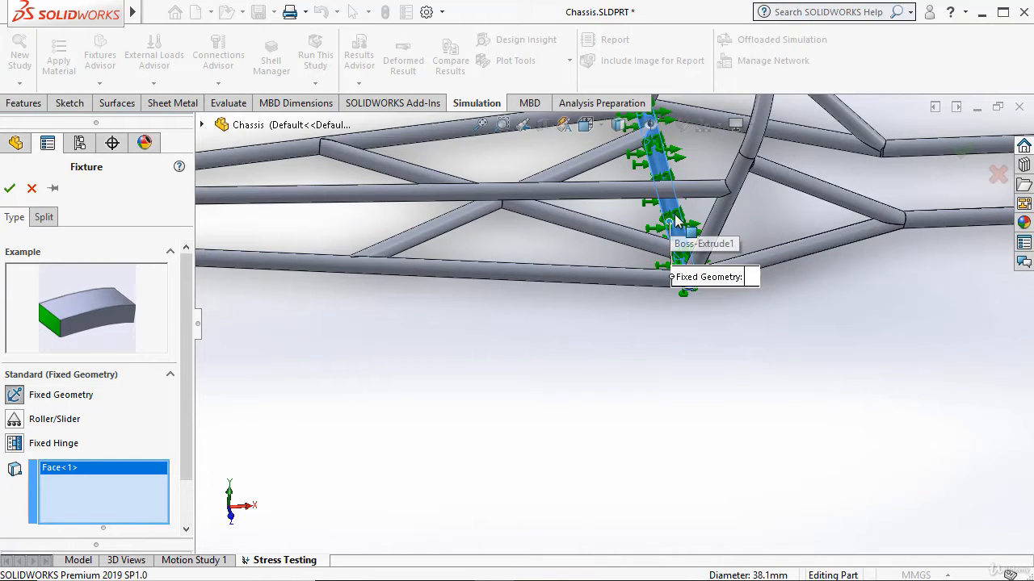
scroll(689, 322, "up", 2)
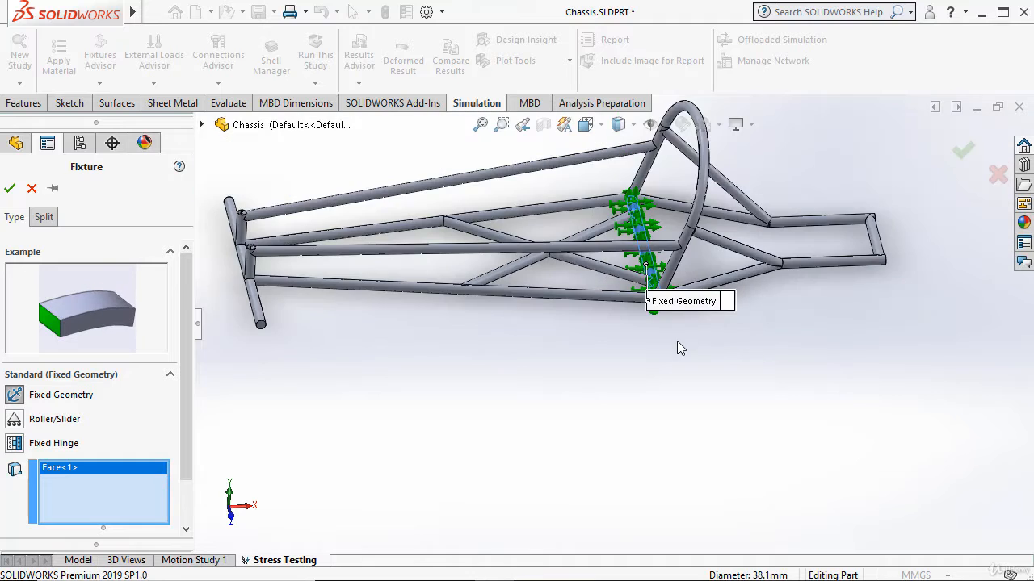
middle_click_drag(681, 348, 666, 367)
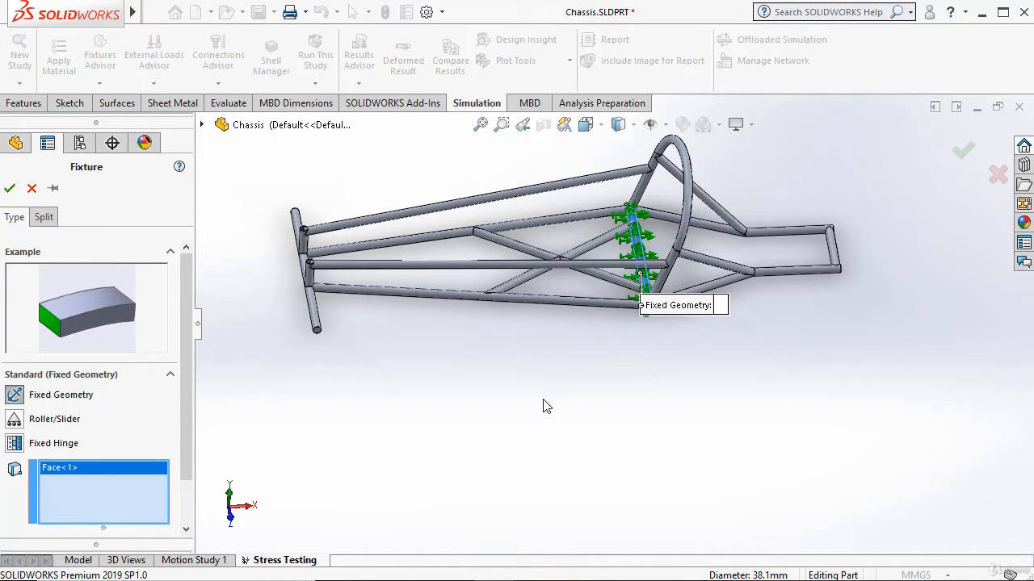
left_click(10, 188)
scroll(689, 238, "down", 5)
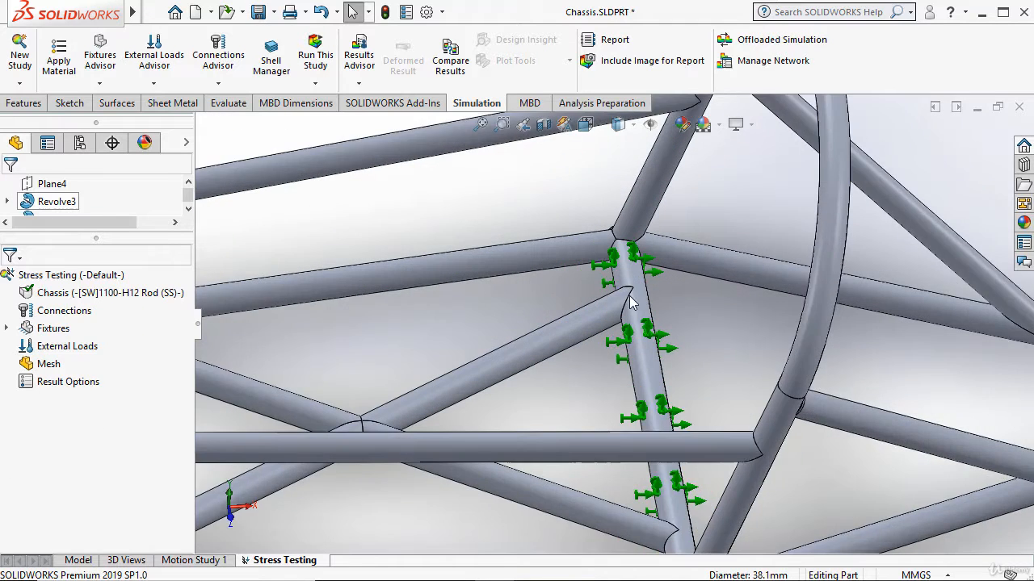
scroll(628, 296, "down", 4)
scroll(648, 391, "up", 5)
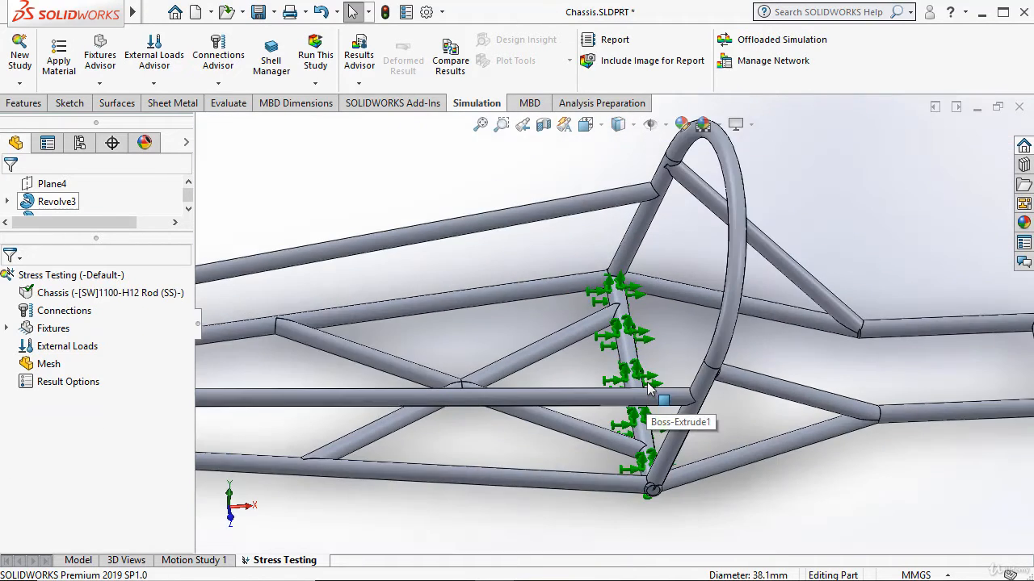
scroll(548, 412, "up", 3)
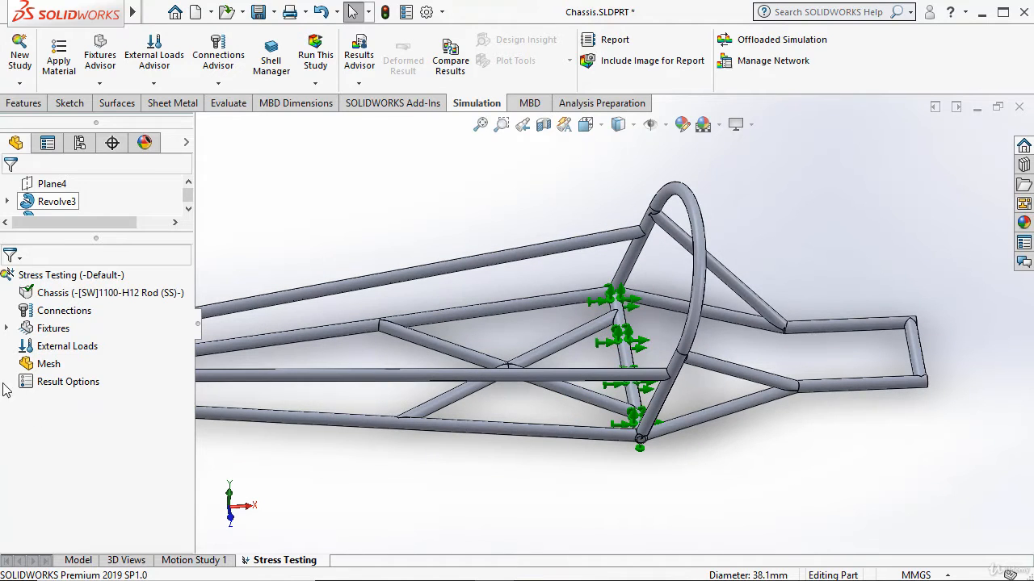
right_click(55, 329)
left_click(107, 121)
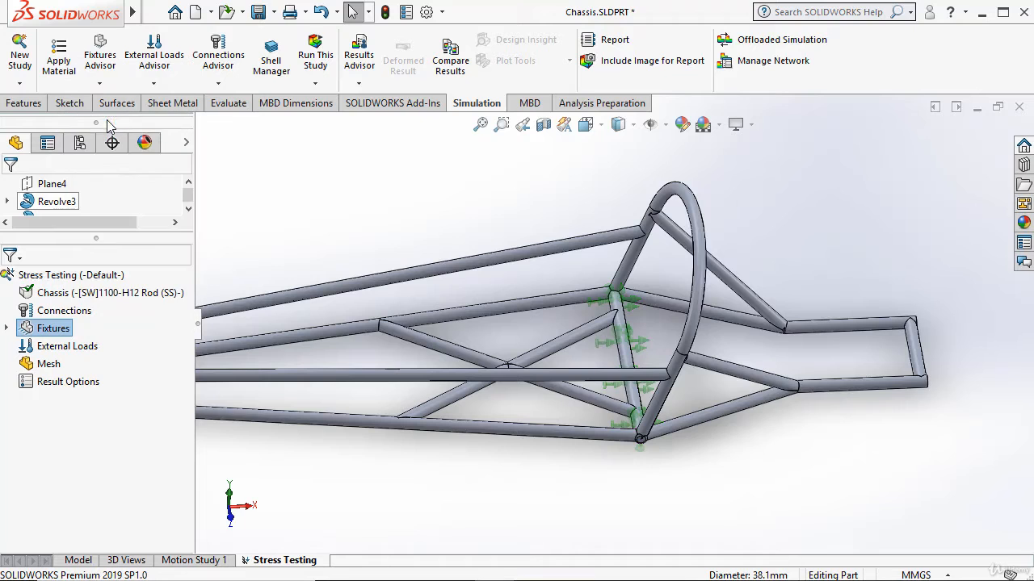
left_click(295, 423)
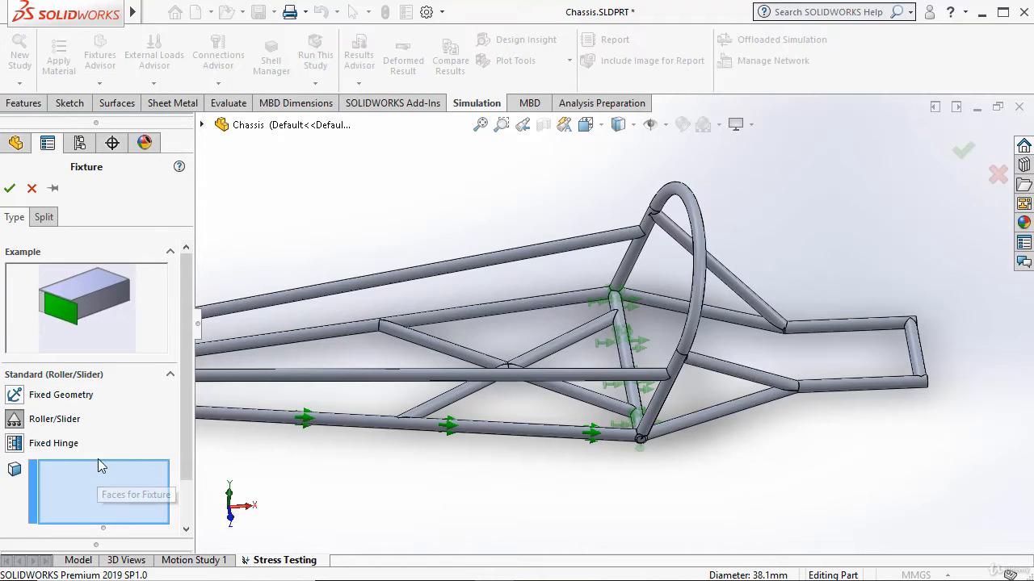
left_click(656, 404)
key("z")
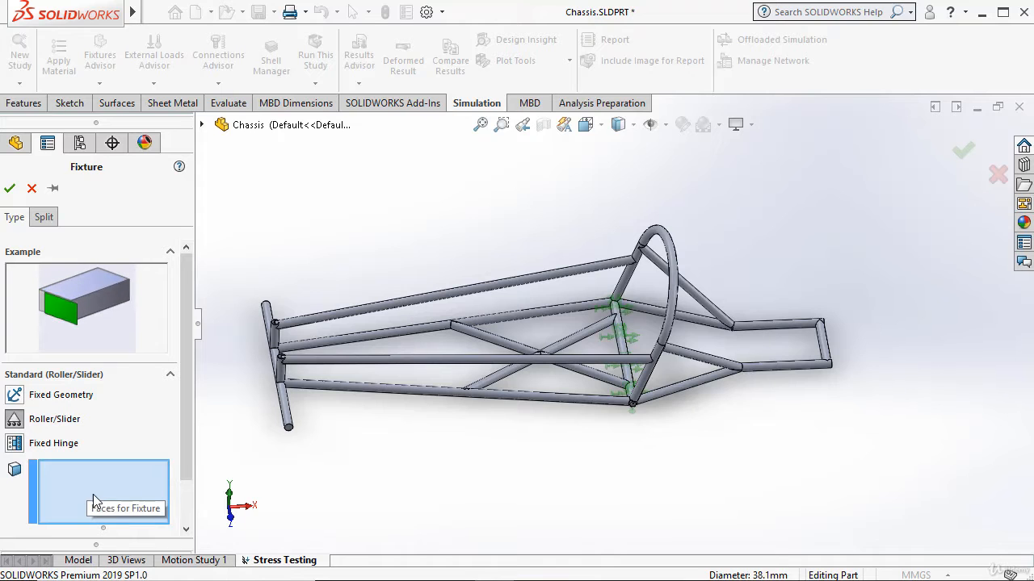
scroll(344, 381, "down", 5)
scroll(480, 414, "up", 6)
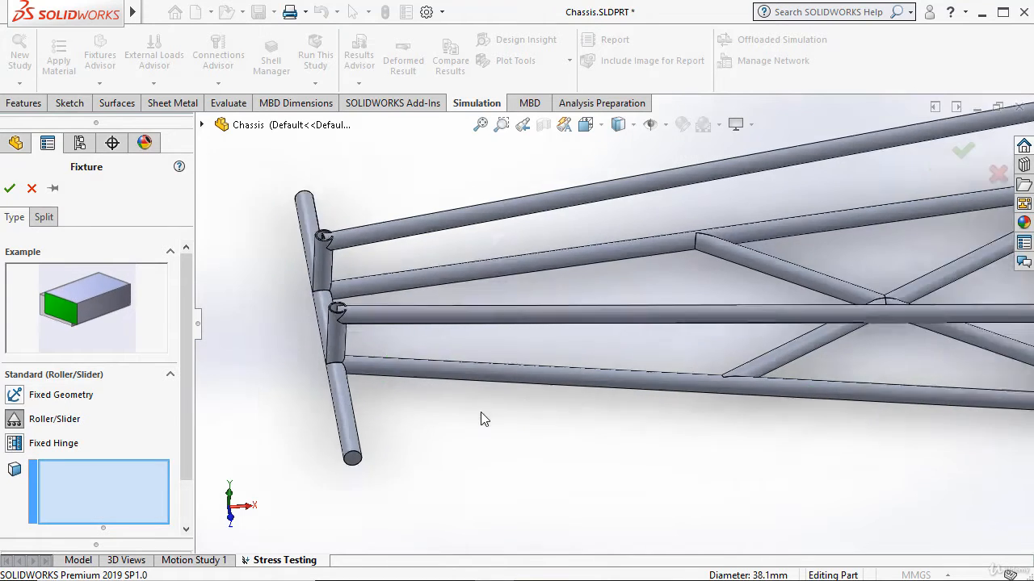
scroll(743, 383, "down", 4)
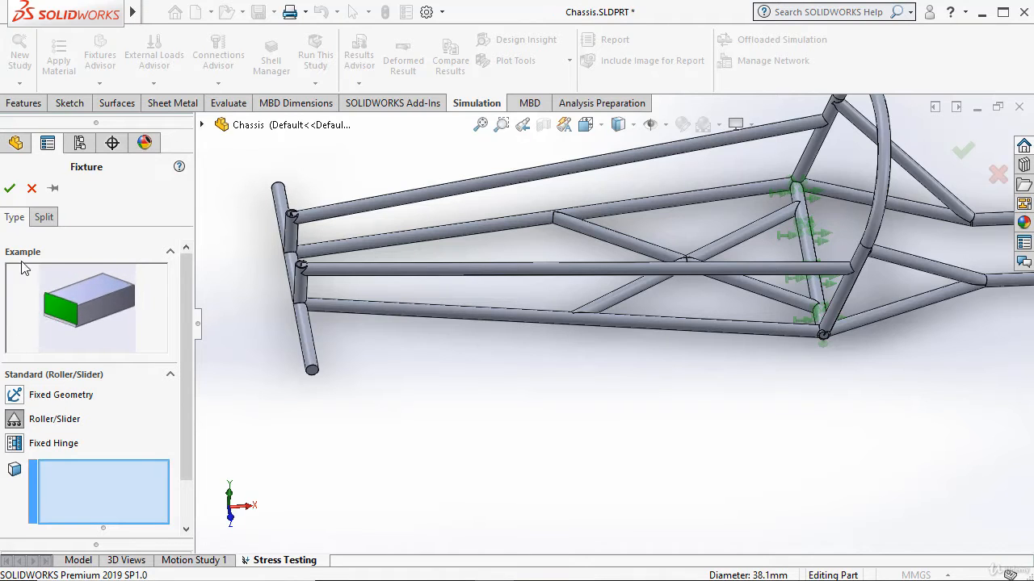
left_click(14, 446)
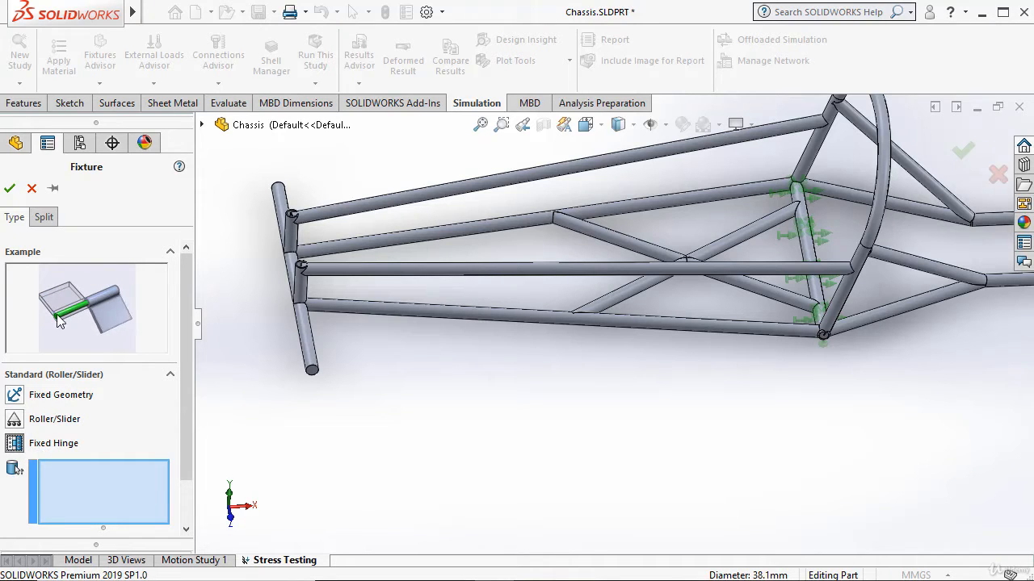
left_click(306, 343)
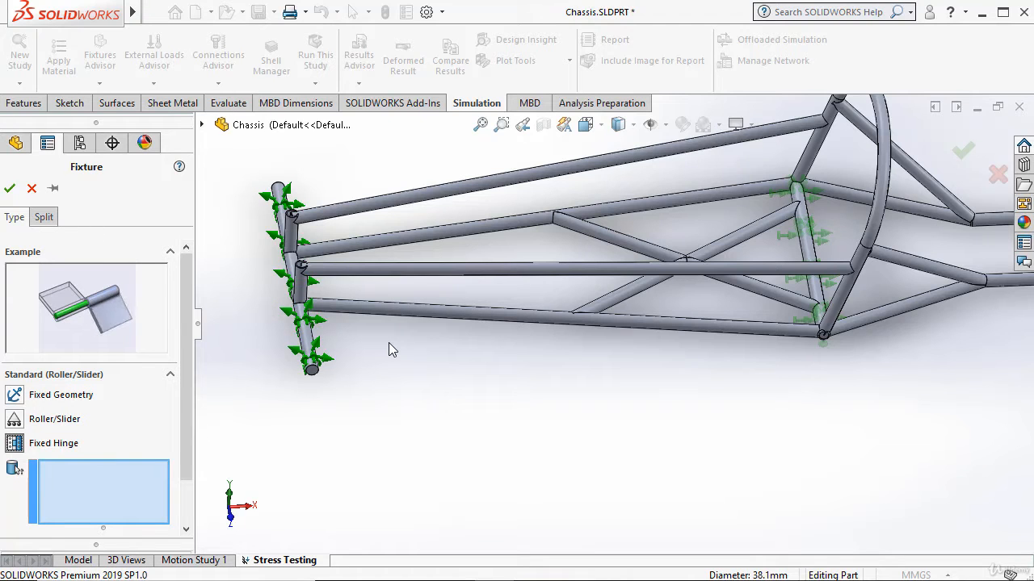
left_click(32, 188)
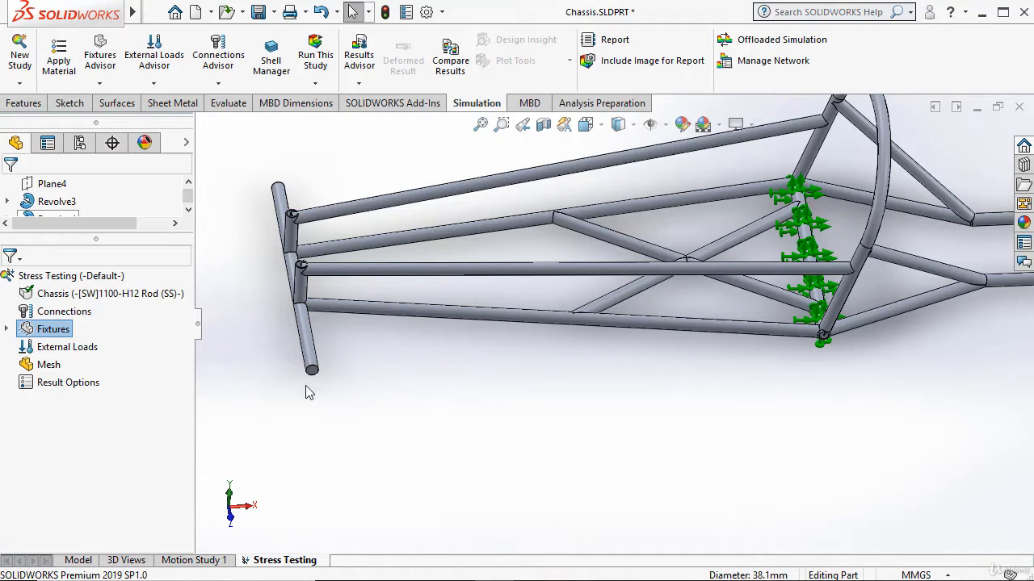
left_click(68, 347)
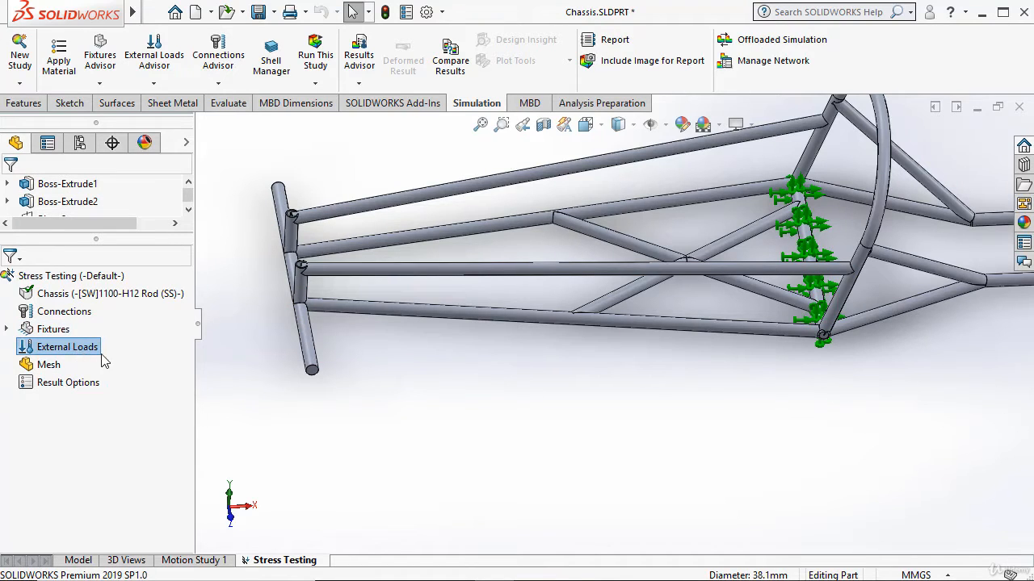
right_click(79, 356)
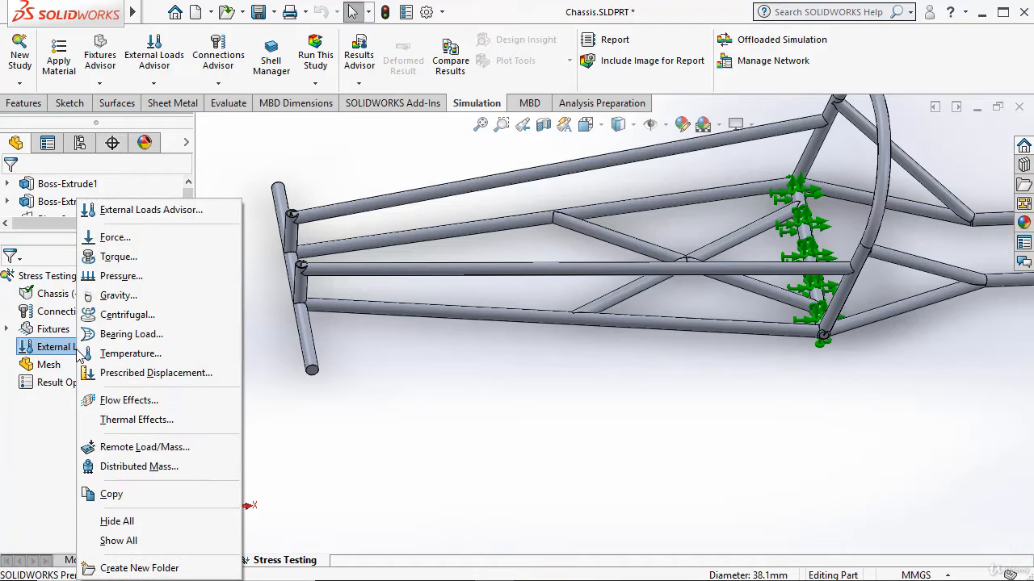
left_click(110, 237)
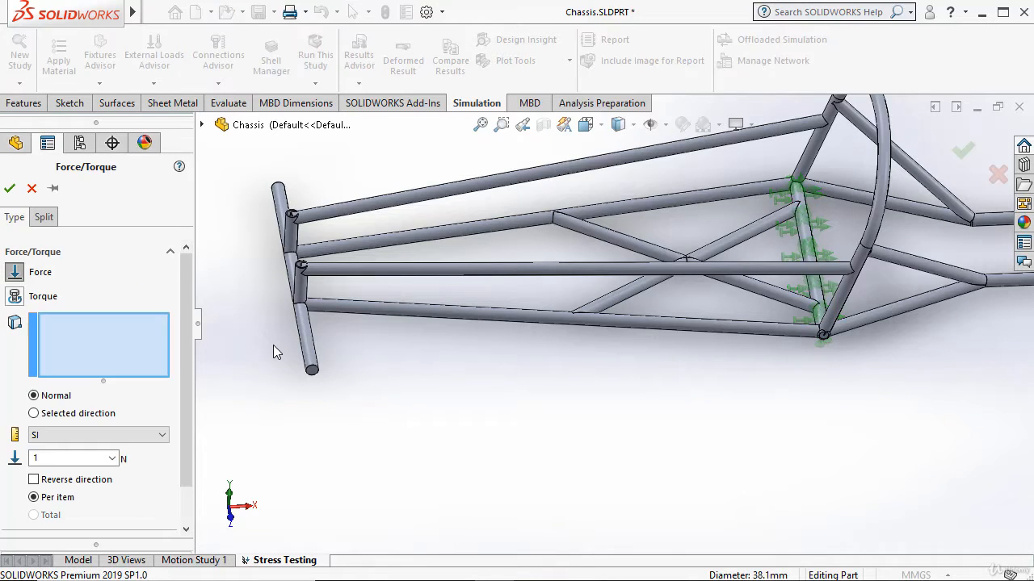
scroll(273, 345, "down", 3)
middle_click_drag(330, 341, 374, 286)
scroll(369, 304, "up", 2)
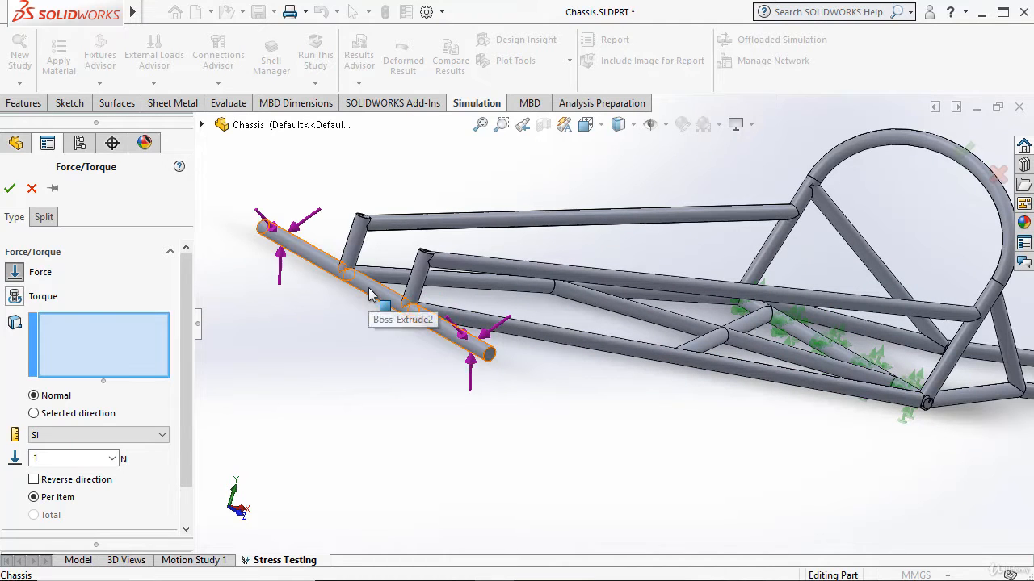
left_click(368, 304)
scroll(365, 327, "down", 2)
middle_click_drag(365, 327, 349, 346)
middle_click_drag(450, 387, 441, 323)
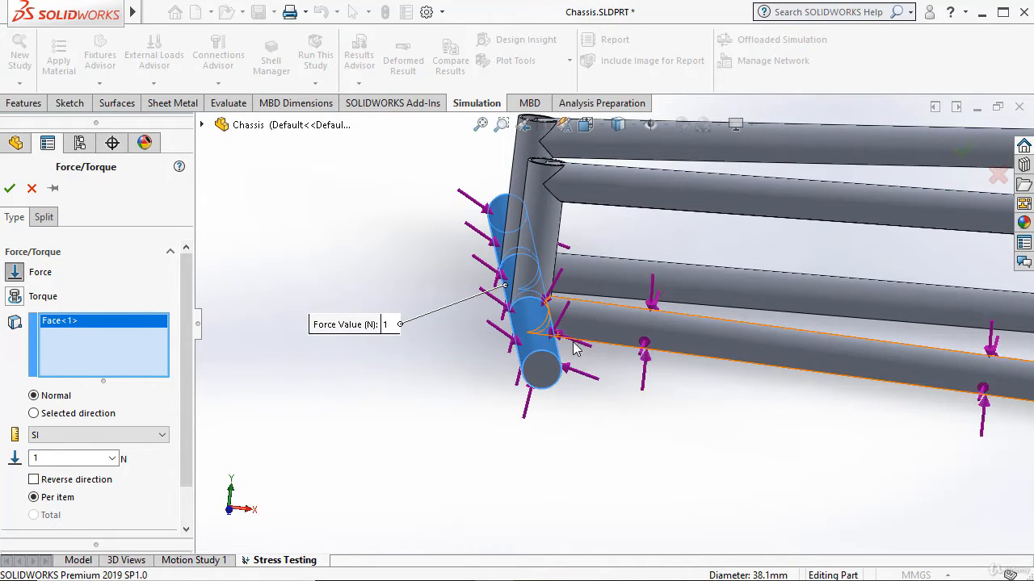
middle_click_drag(426, 412, 442, 398)
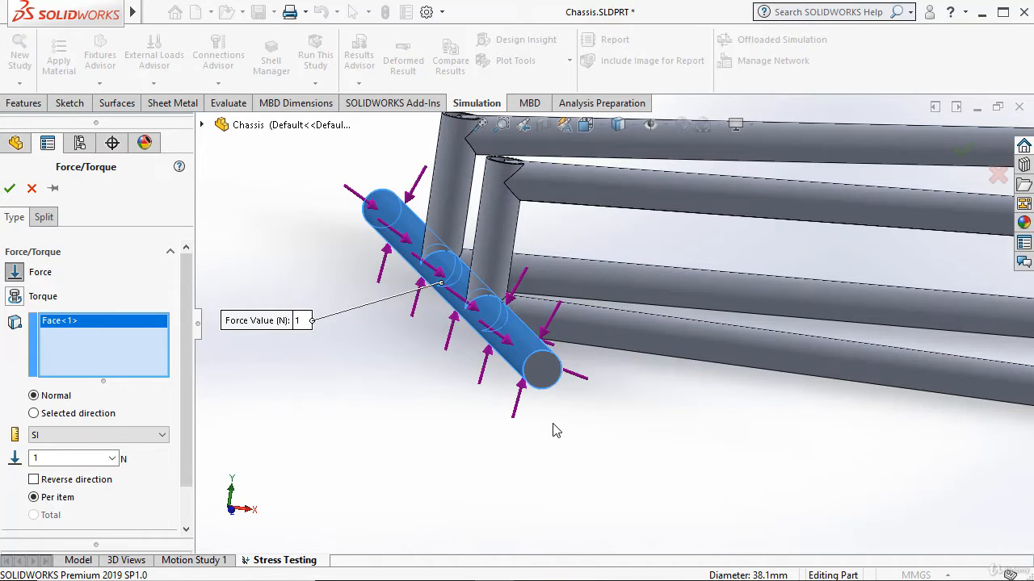
middle_click_drag(543, 441, 470, 379)
scroll(468, 350, "up", 5)
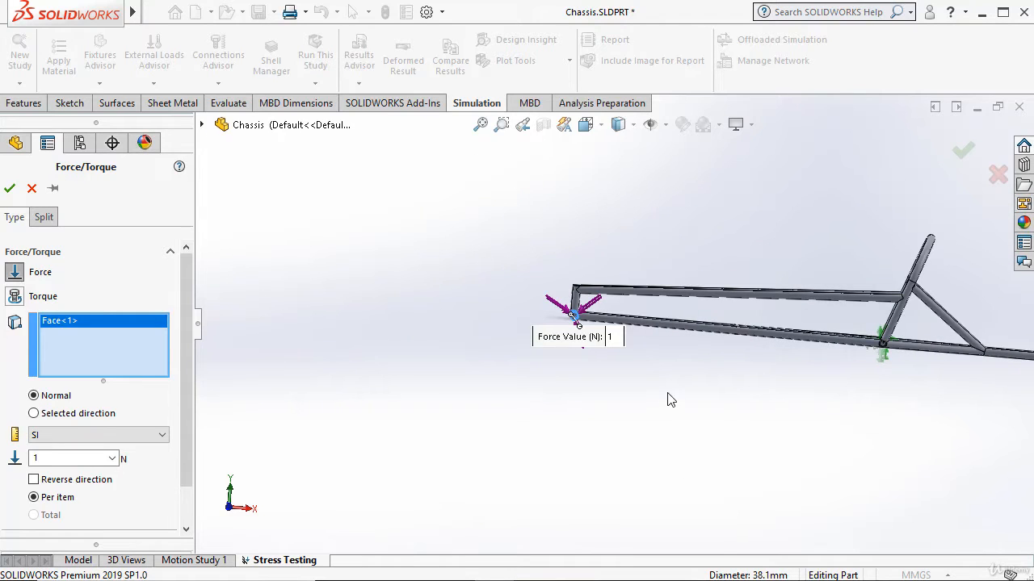
scroll(547, 277, "down", 6)
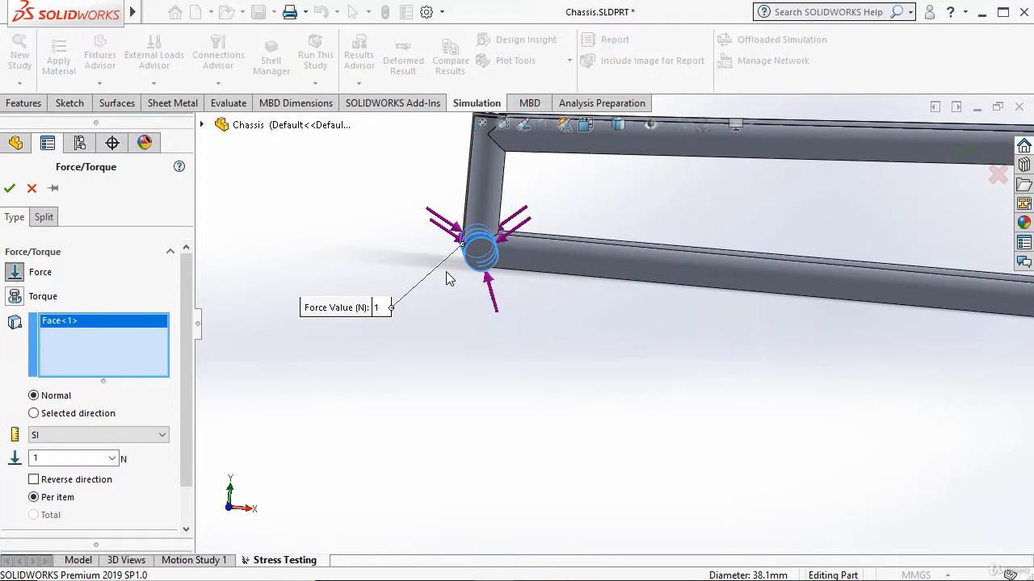
middle_click_drag(449, 278, 495, 328)
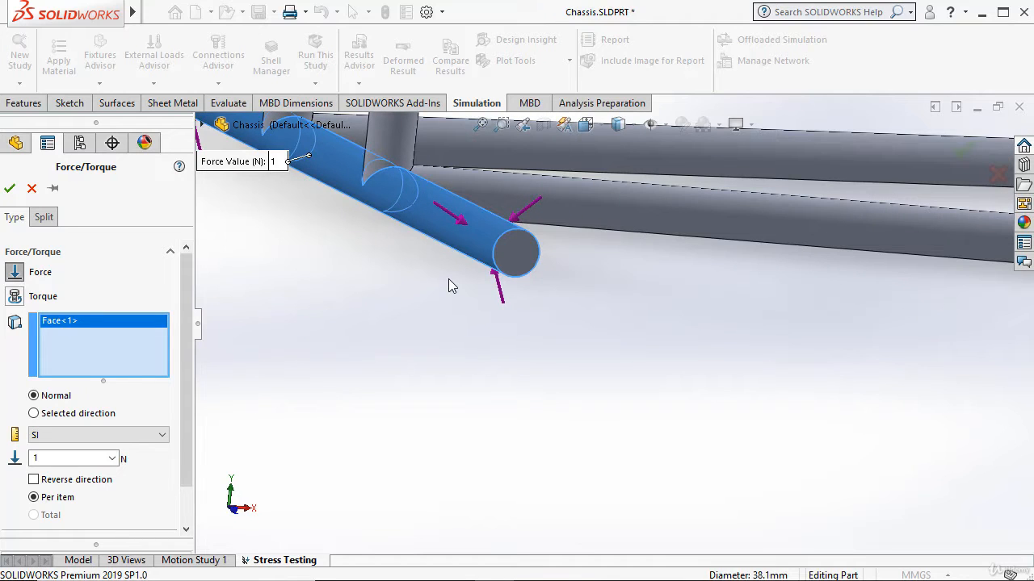
scroll(448, 278, "up", 3)
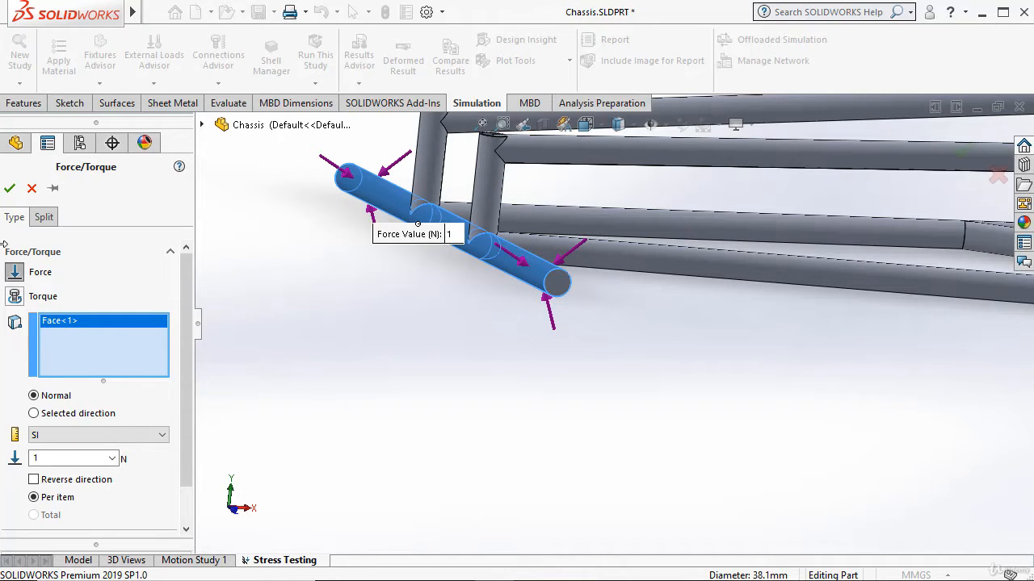
left_click(32, 189)
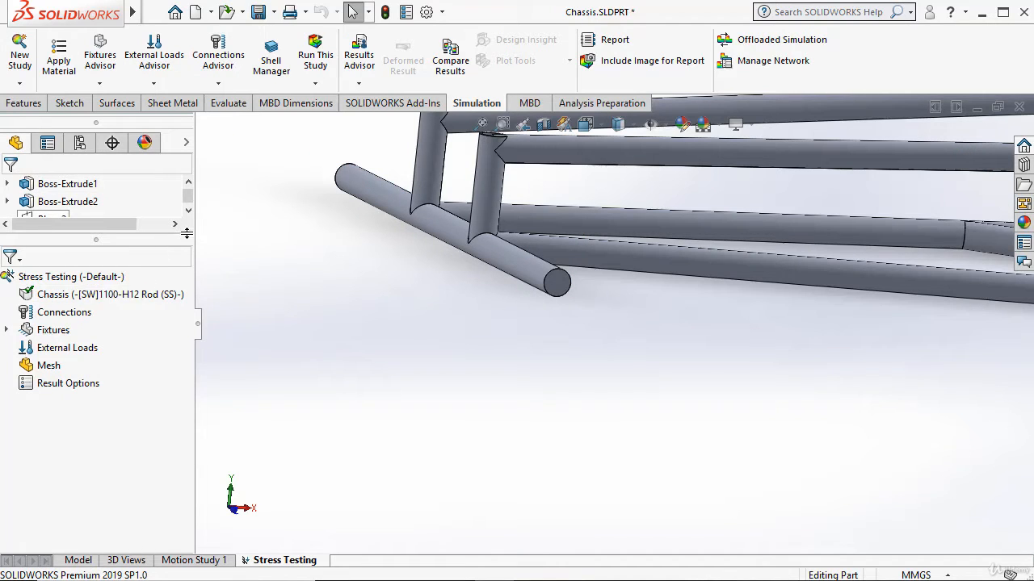
Step: Enlarge the feature tree area and unsuppress Boss-Extrude6, the block on the front axle tube
left_click_drag(185, 236, 184, 334)
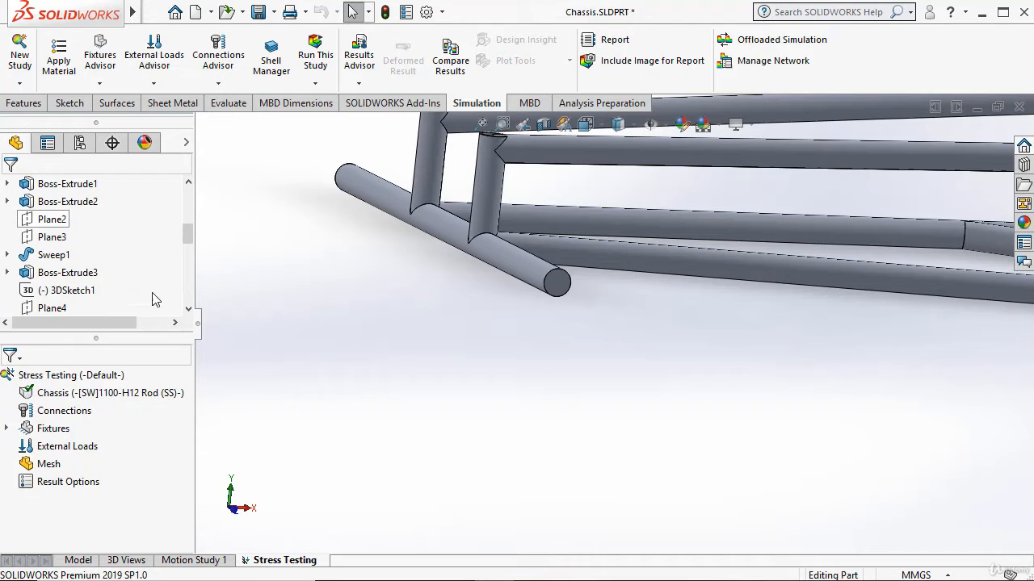
scroll(71, 285, "down", 6)
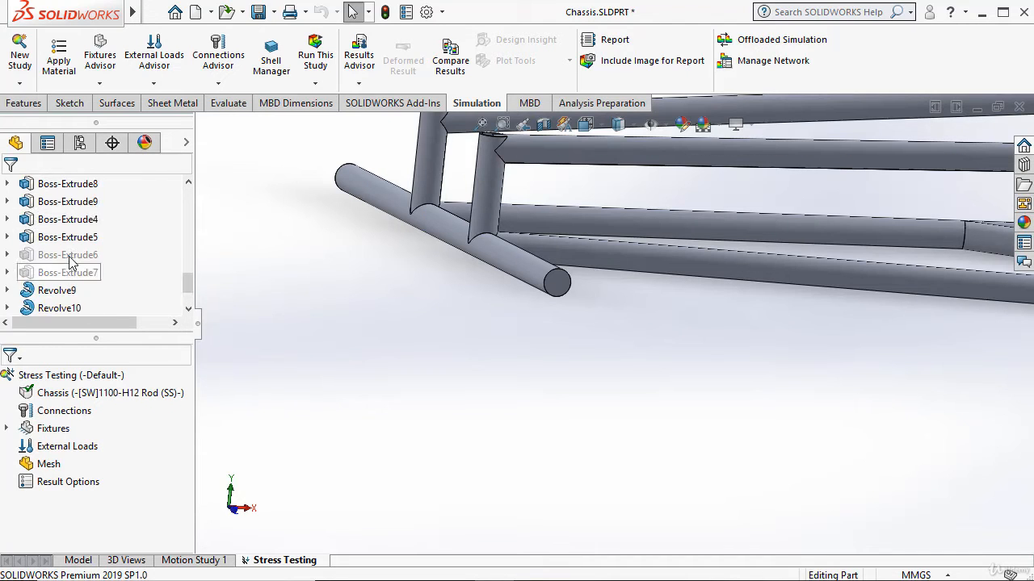
left_click(77, 255)
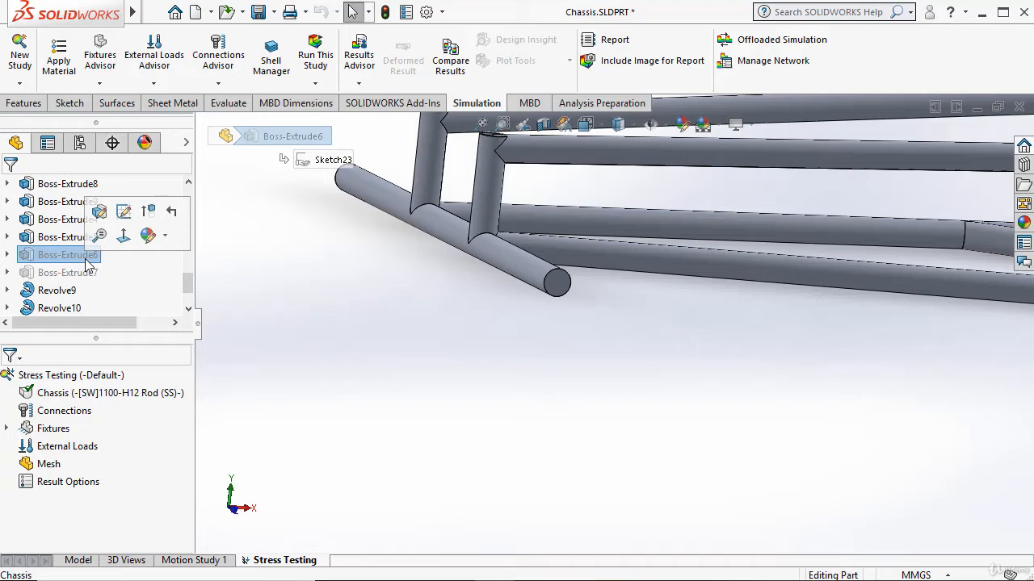
left_click(148, 212)
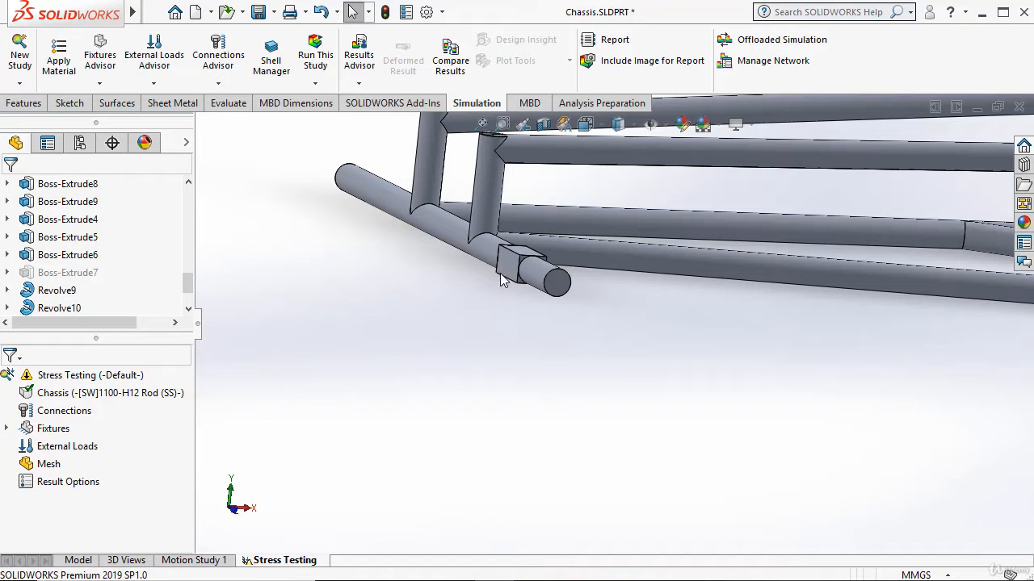
Step: Unsuppress Boss-Extrude7, the second block on the front axle tube, and enlarge the simulation study tree area
scroll(504, 285, "down", 4)
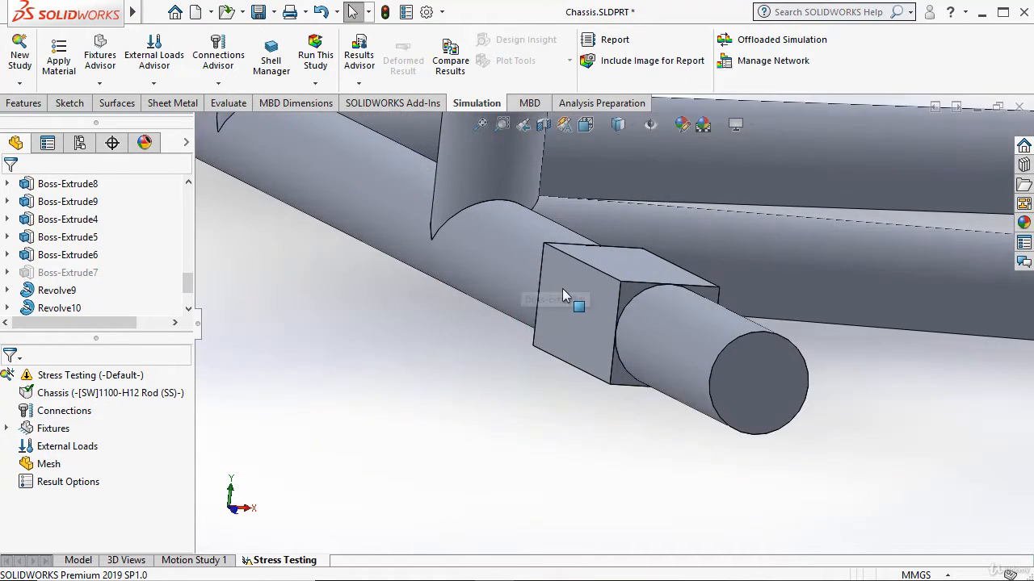
scroll(546, 357, "up", 2)
middle_click_drag(548, 353, 538, 399)
left_click(69, 273)
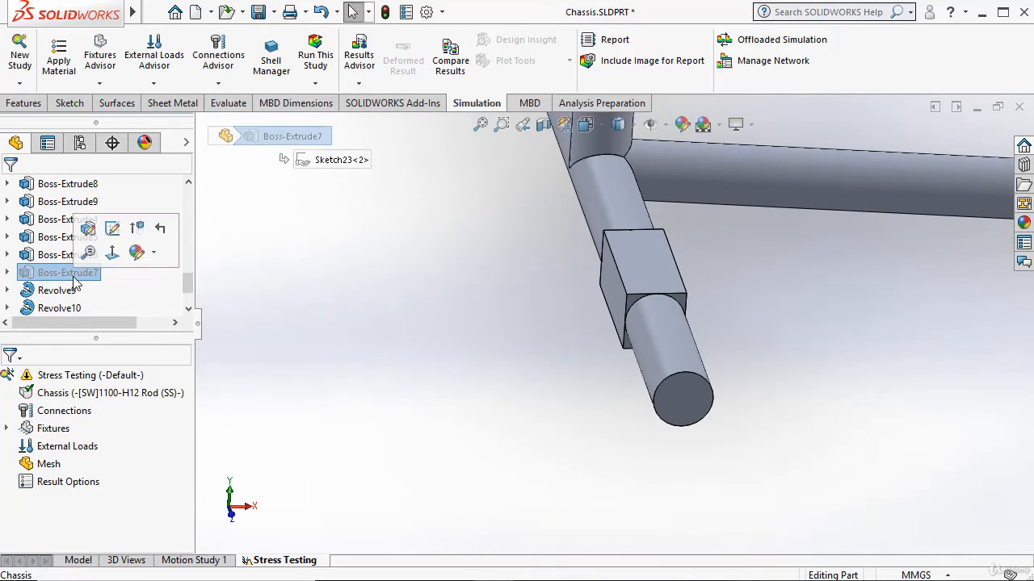
left_click(113, 229)
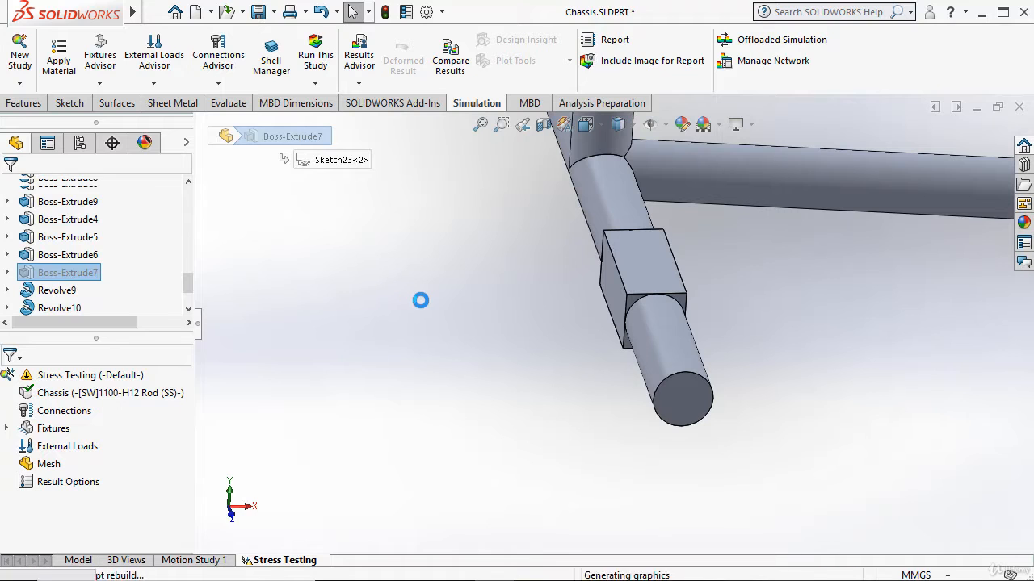
scroll(436, 299, "up", 4)
middle_click_drag(445, 297, 441, 272)
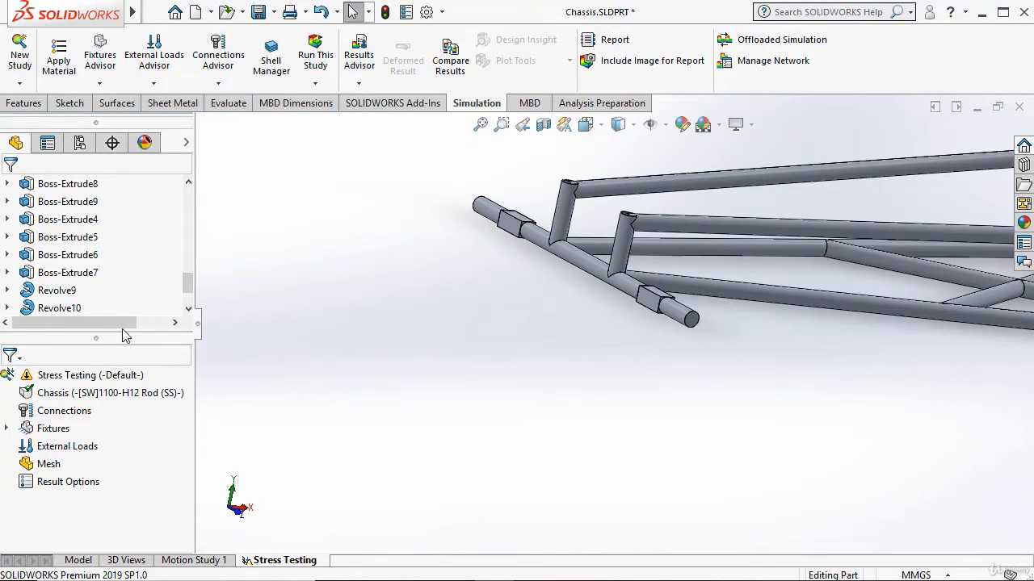
left_click_drag(167, 332, 190, 285)
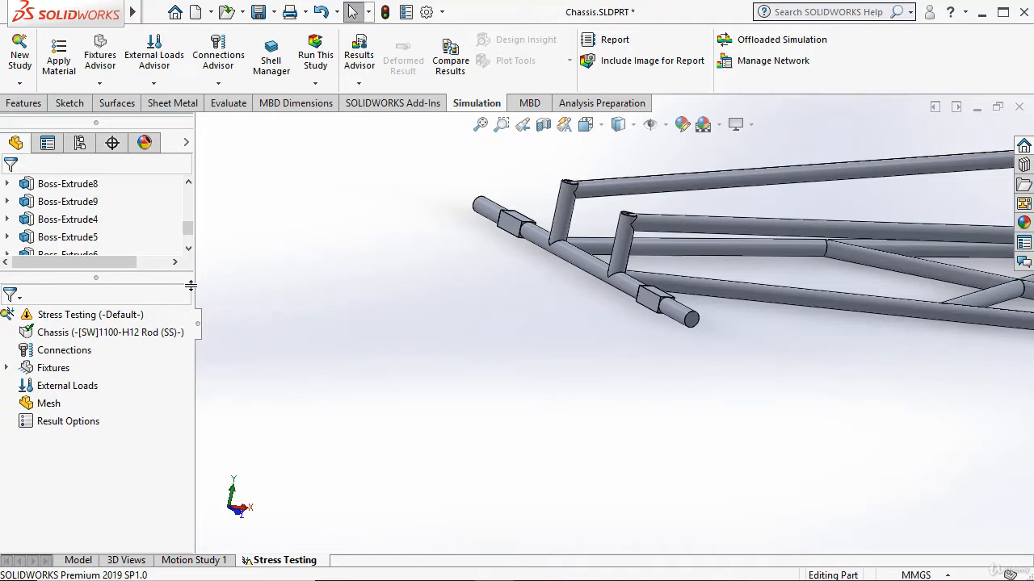
Step: Start a Force load under External Loads and select the front faces of both blocks on the front axle tube
scroll(627, 300, "down", 5)
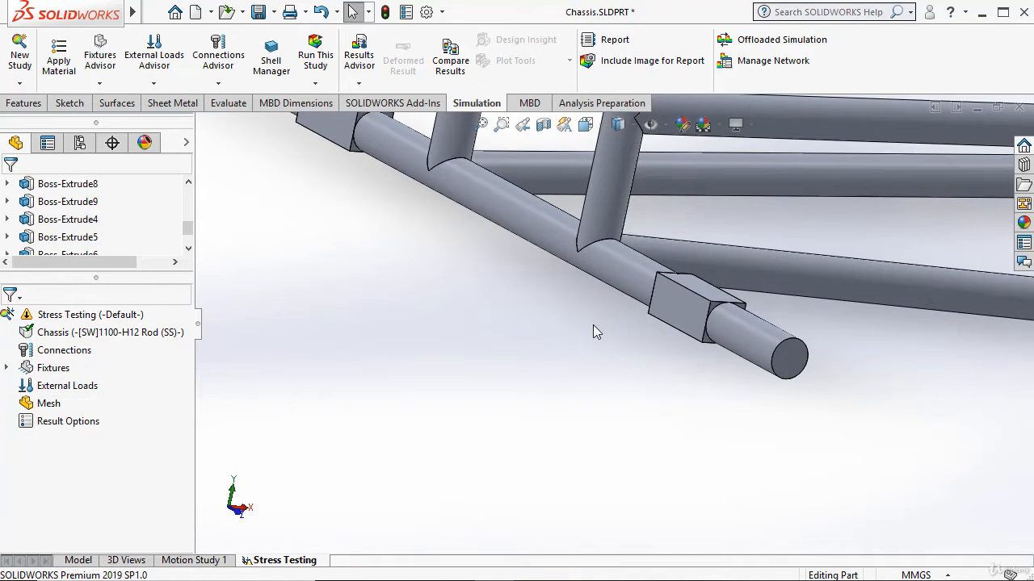
scroll(531, 375, "up", 5)
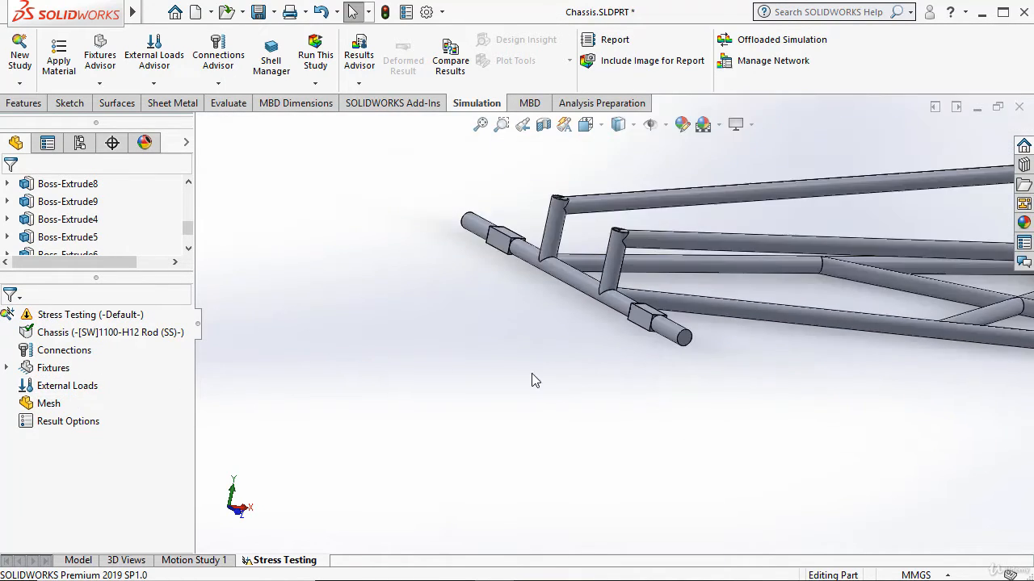
middle_click_drag(608, 372, 500, 416)
left_click_drag(467, 386, 848, 389)
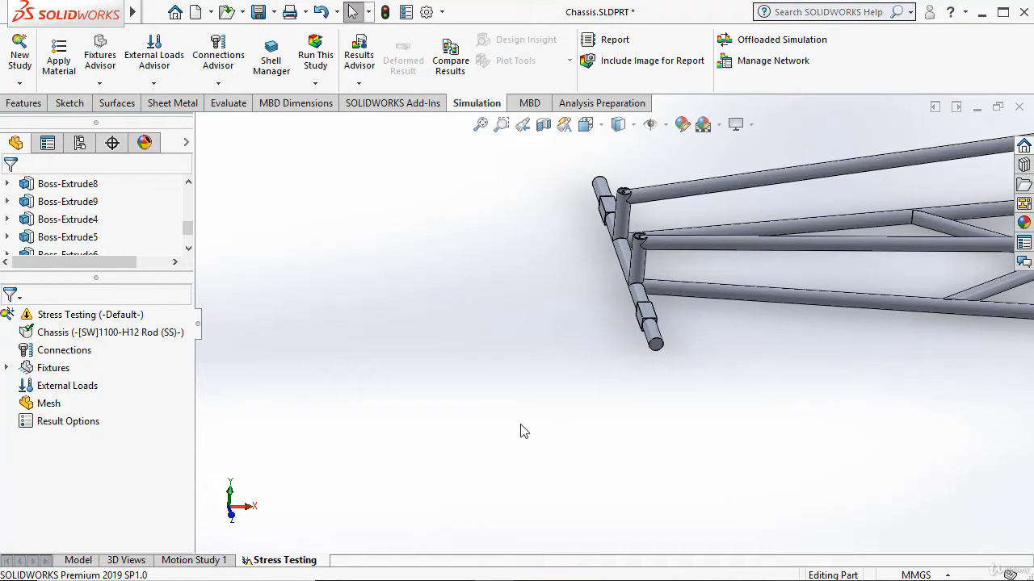
left_click_drag(481, 416, 865, 415)
left_click(64, 388)
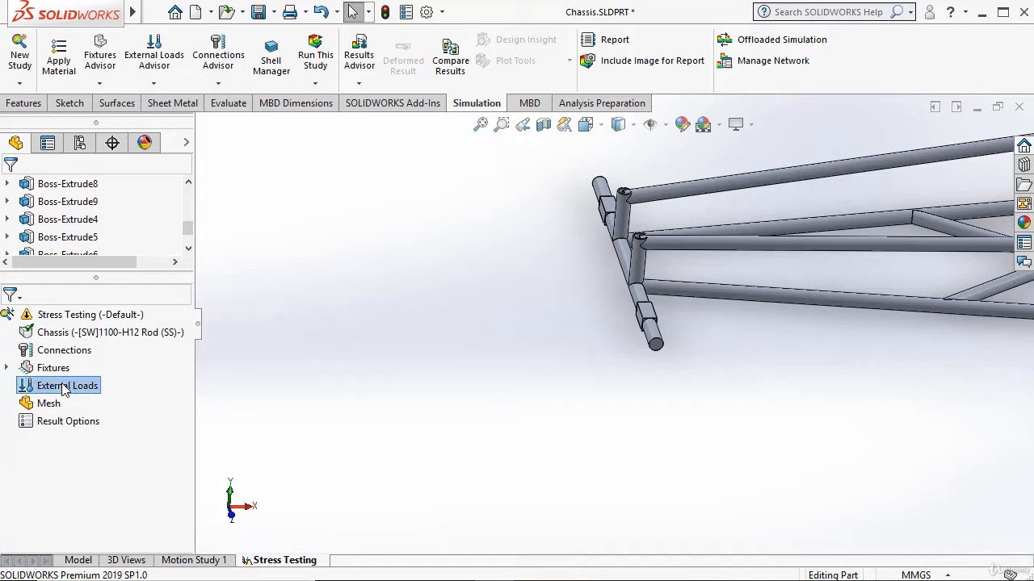
right_click(64, 387)
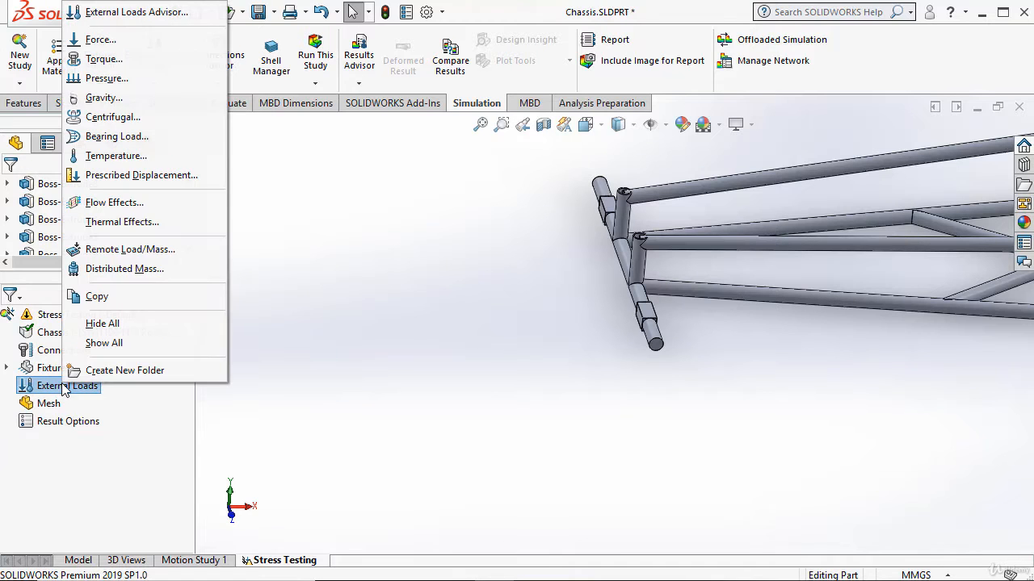
left_click(103, 38)
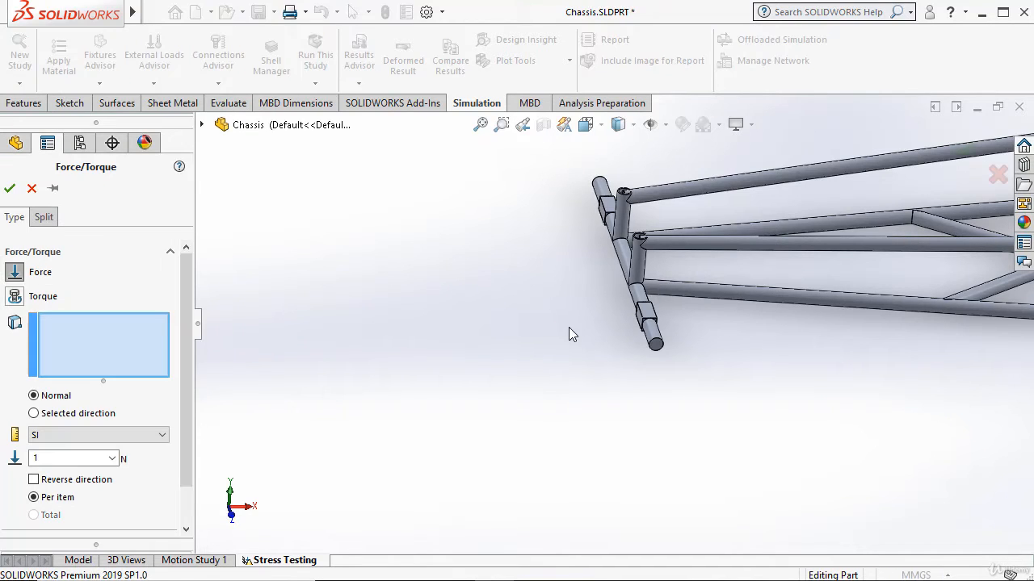
middle_click_drag(526, 363, 622, 341)
scroll(651, 322, "down", 3)
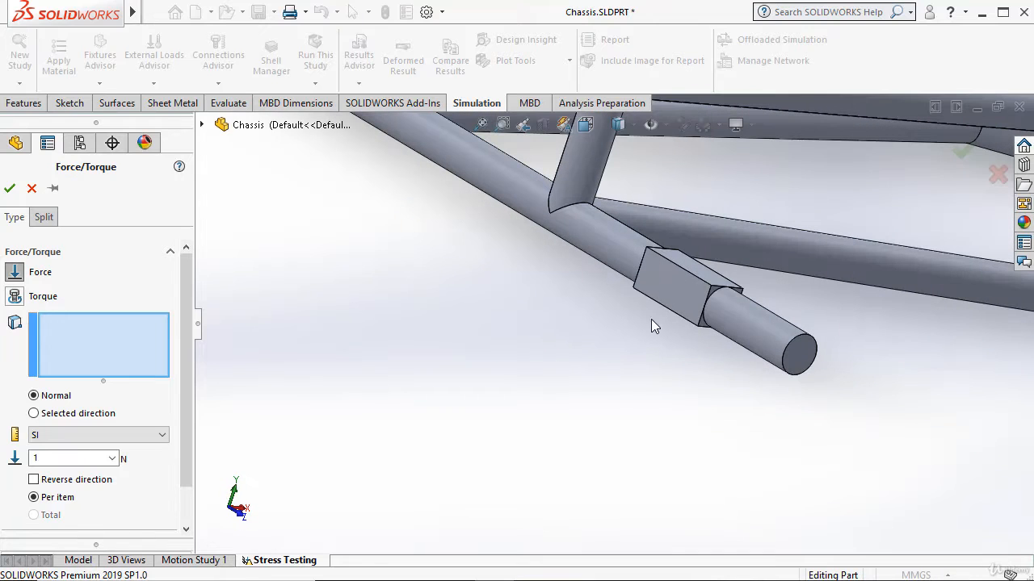
left_click(669, 293)
scroll(633, 314, "up", 3)
scroll(484, 258, "down", 3)
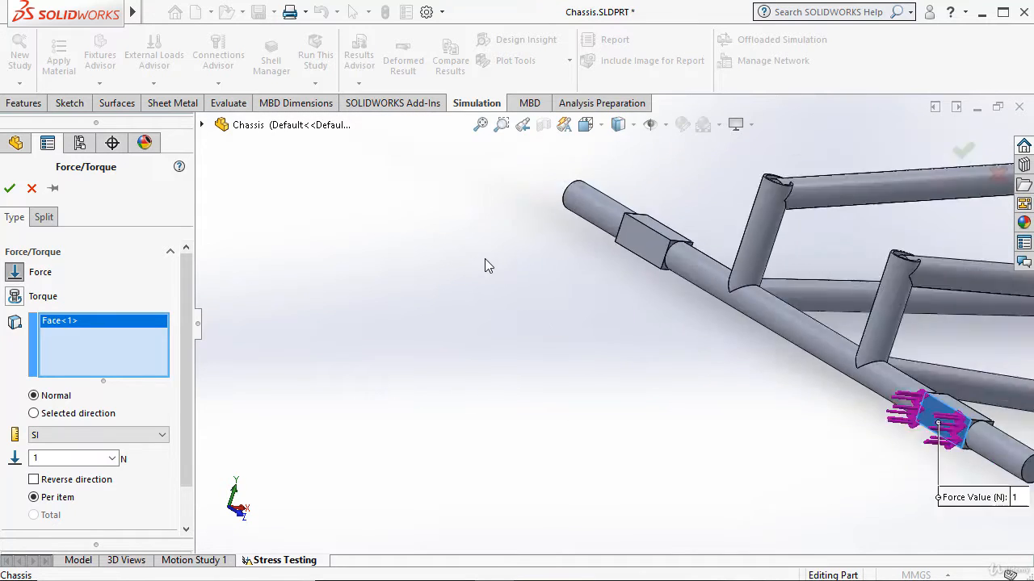
scroll(730, 236, "down", 3)
left_click(730, 236)
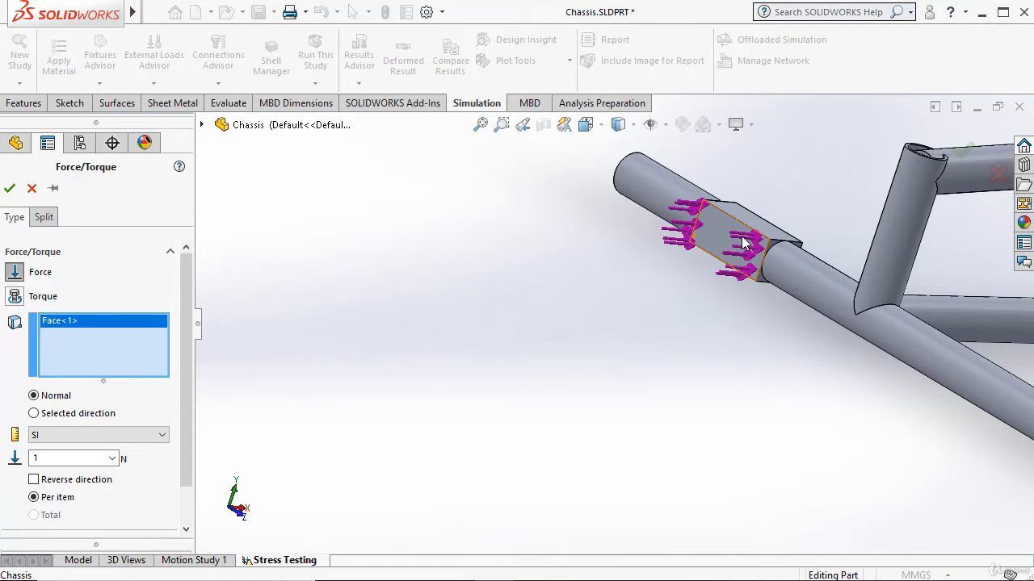
Step: Set the normal force on the two block faces to 1000 N in SI units as a Total value and apply the load
double_click(34, 458)
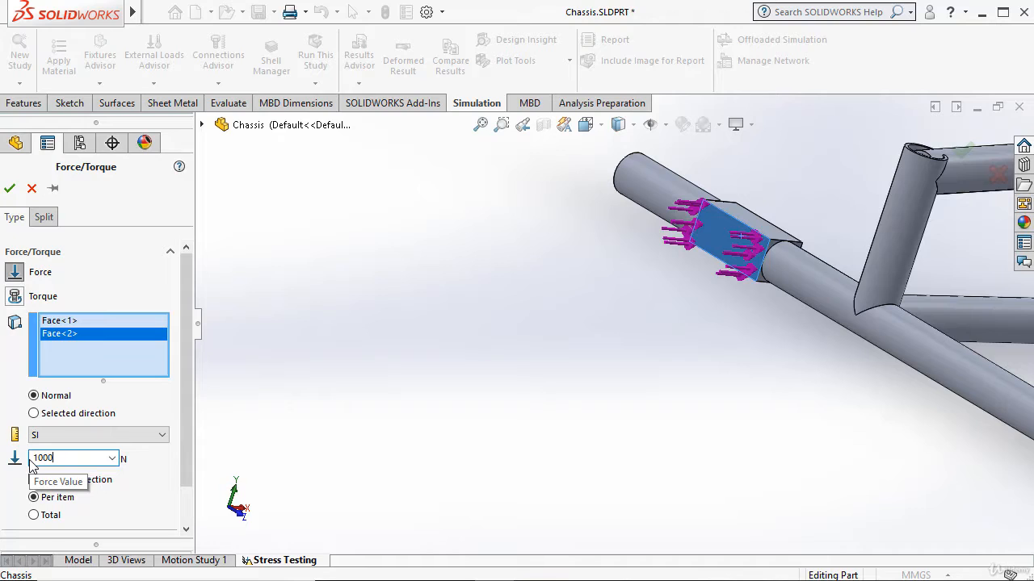
left_click(151, 435)
left_click(151, 434)
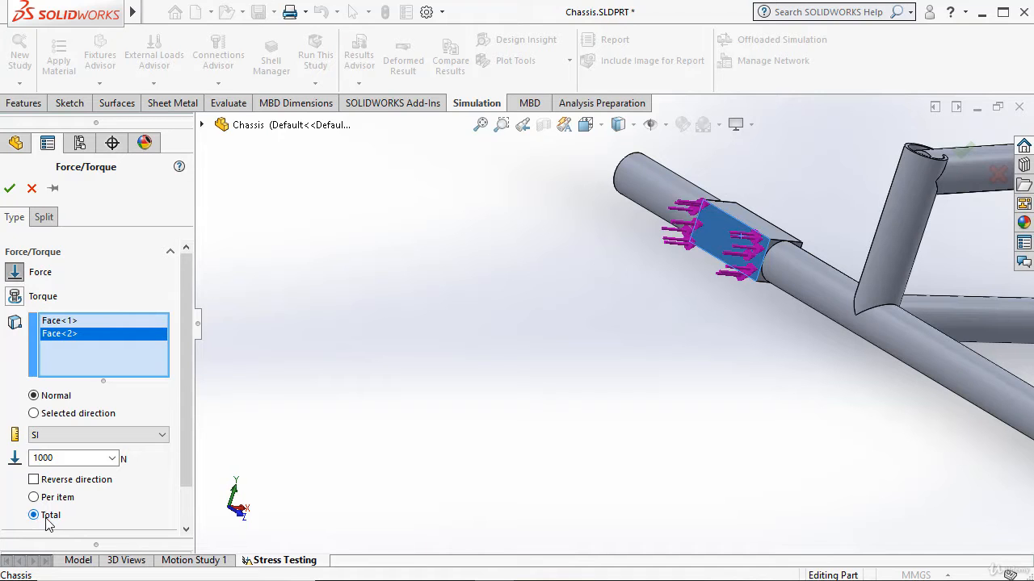
scroll(579, 411, "up", 4)
scroll(656, 387, "down", 3)
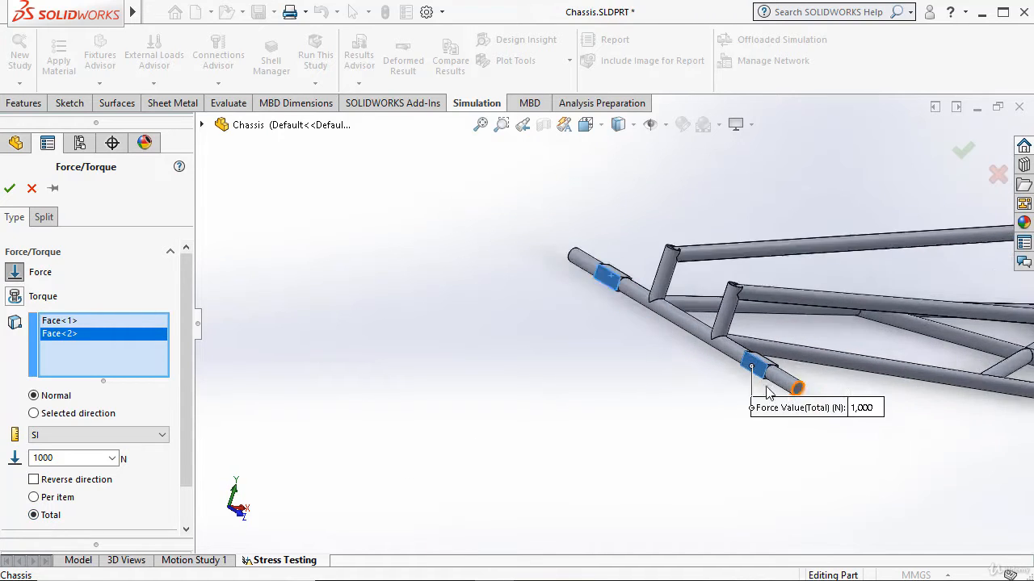
left_click(10, 191)
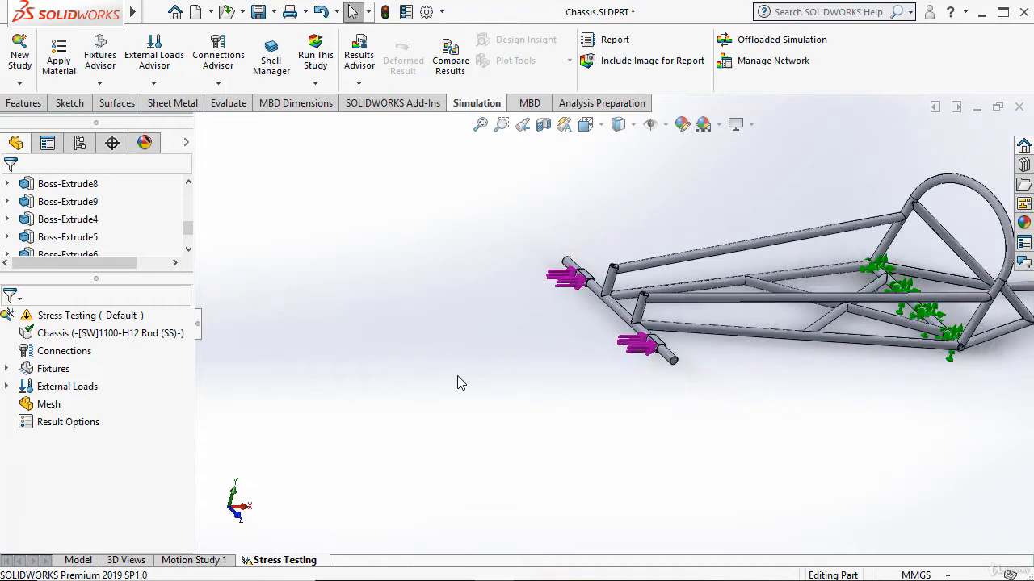
left_click(48, 406)
right_click(47, 407)
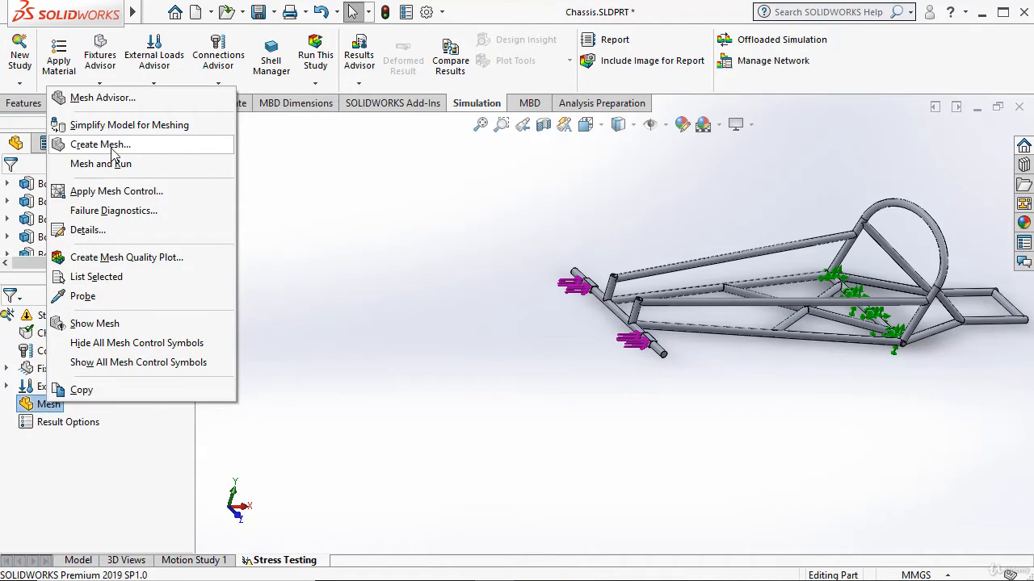
left_click(432, 378)
scroll(791, 311, "down", 5)
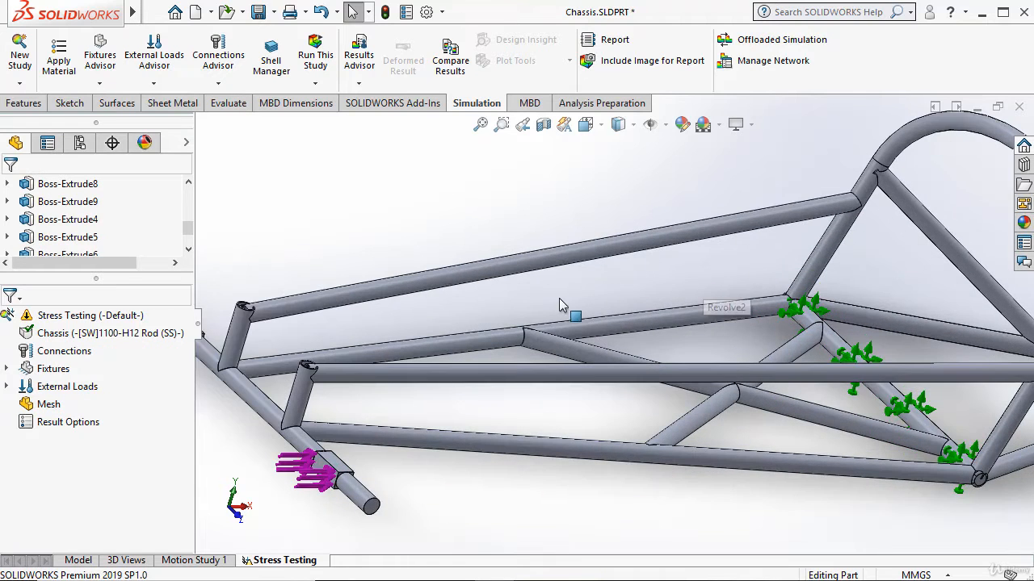
scroll(517, 315, "up", 2)
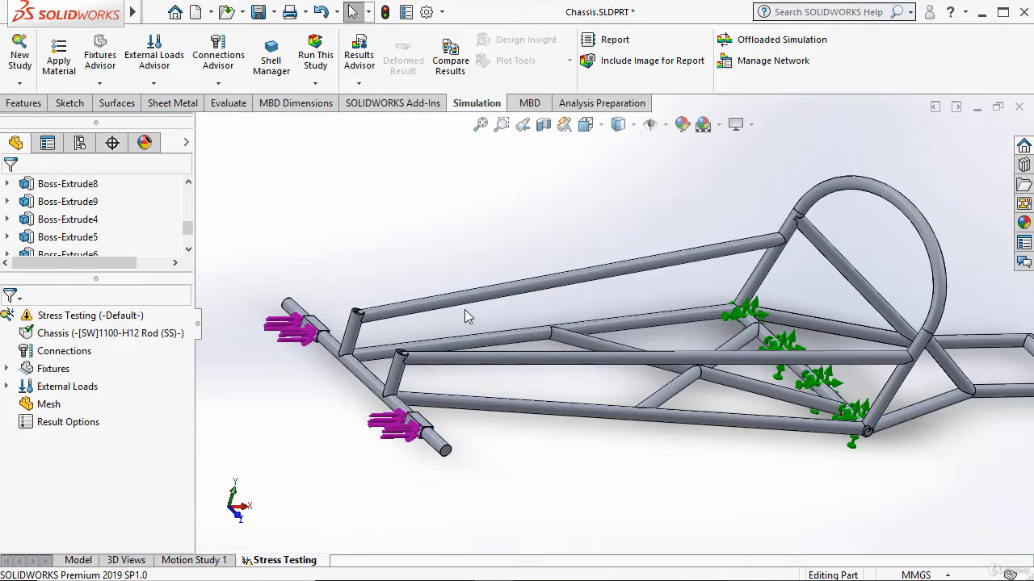
scroll(465, 309, "down", 3)
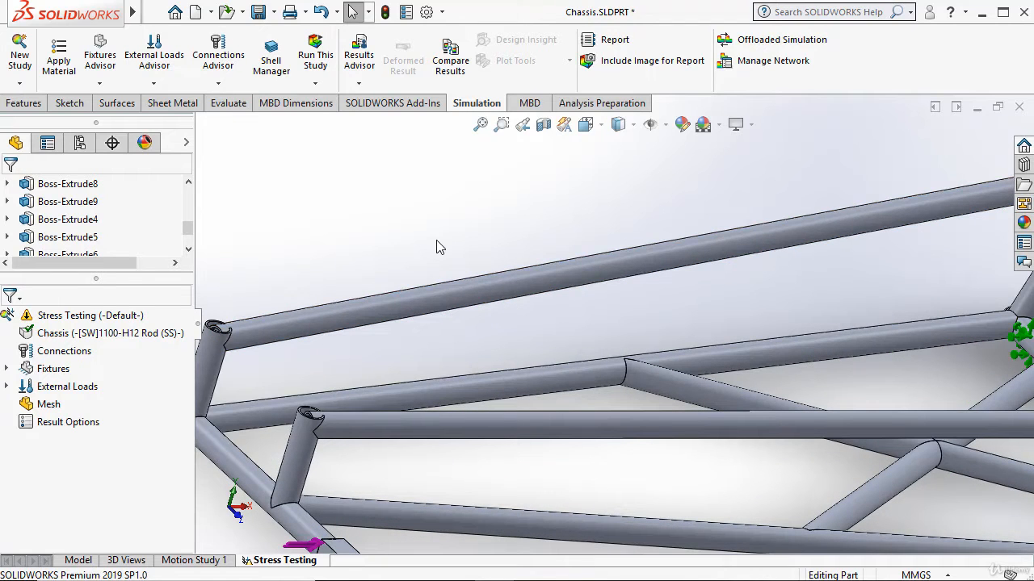
scroll(443, 267, "up", 4)
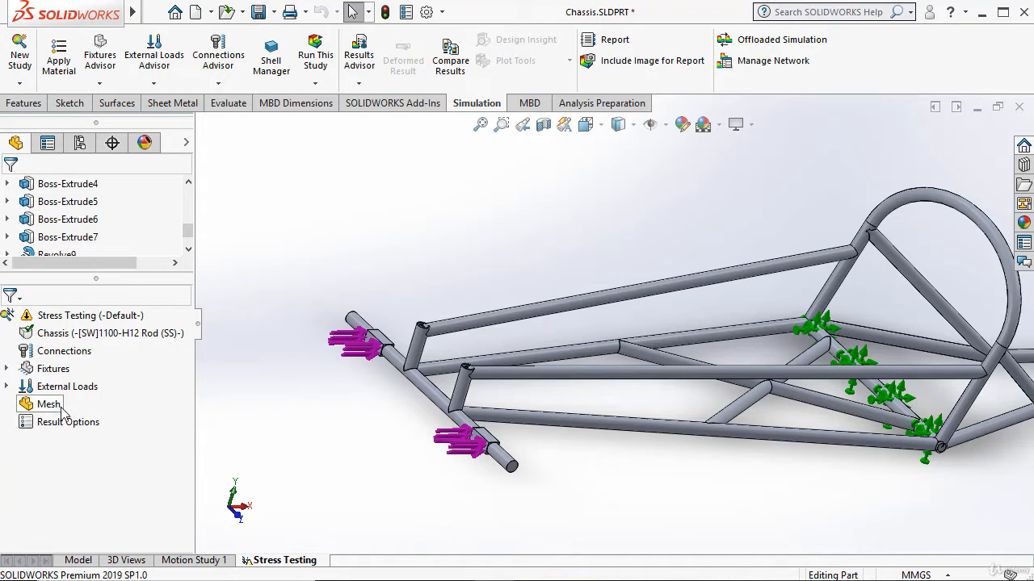
Step: Try to create a mesh of the chassis with the default mesh density
right_click(49, 405)
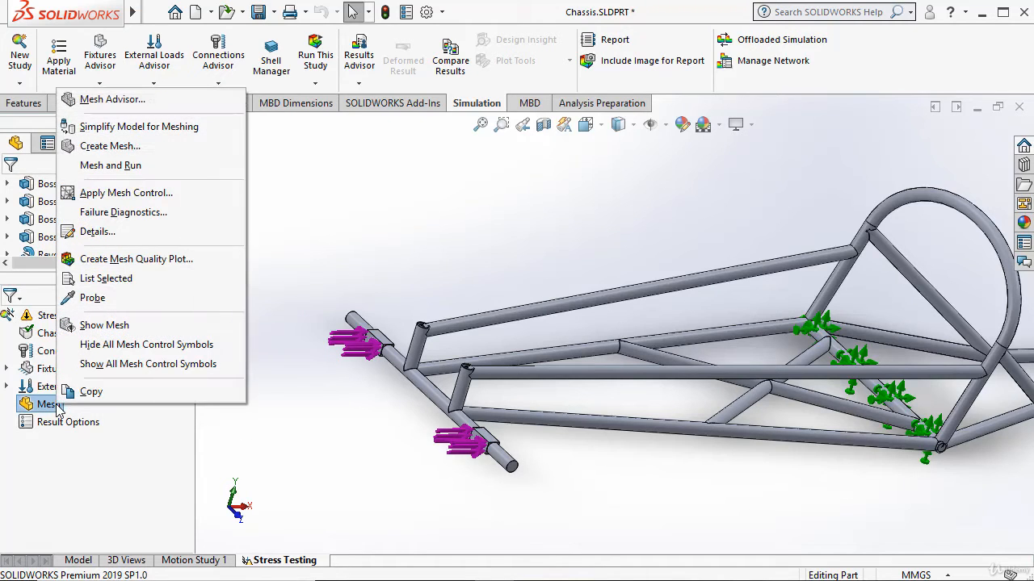
left_click(115, 149)
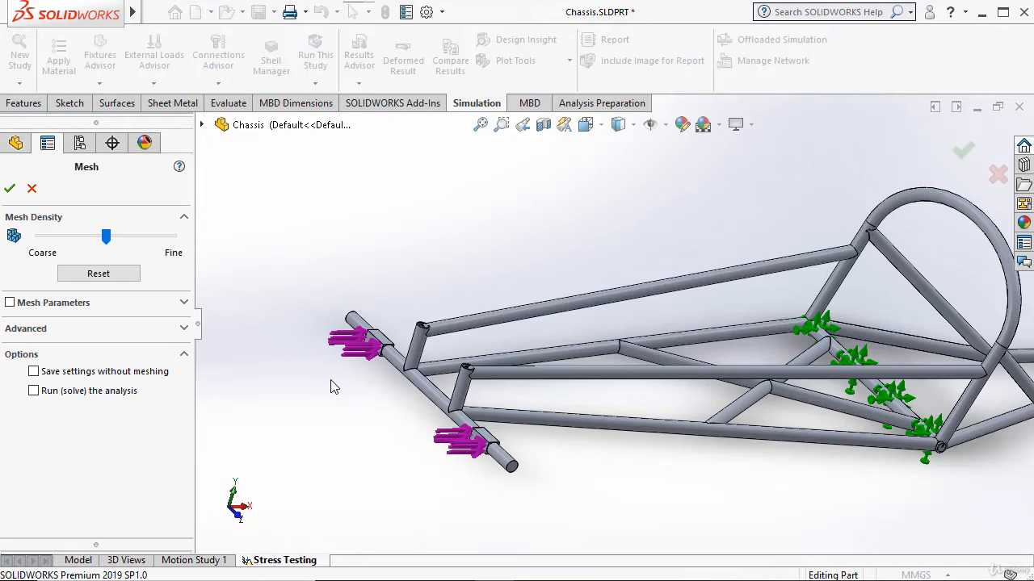
scroll(334, 388, "up", 3)
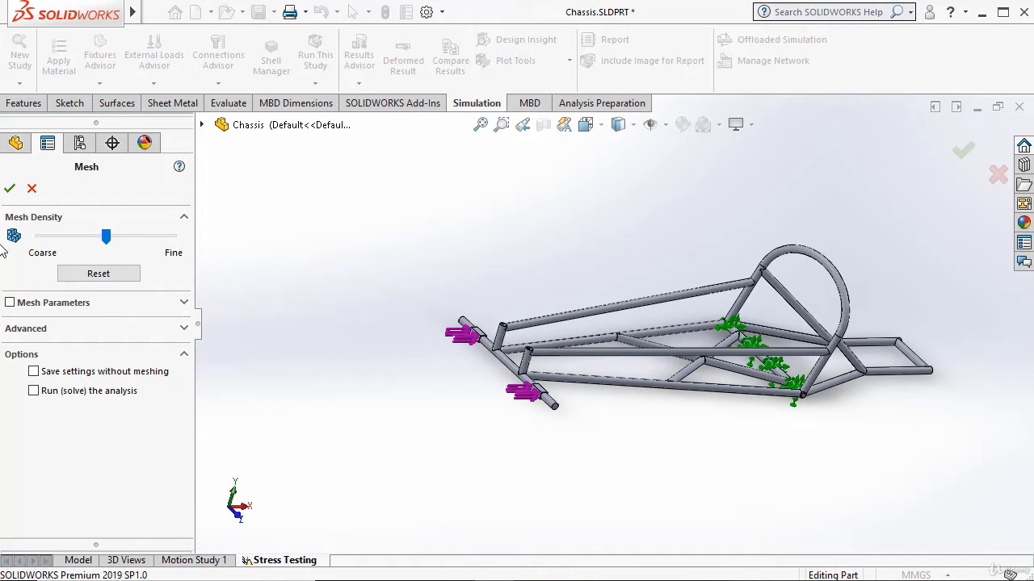
left_click(10, 191)
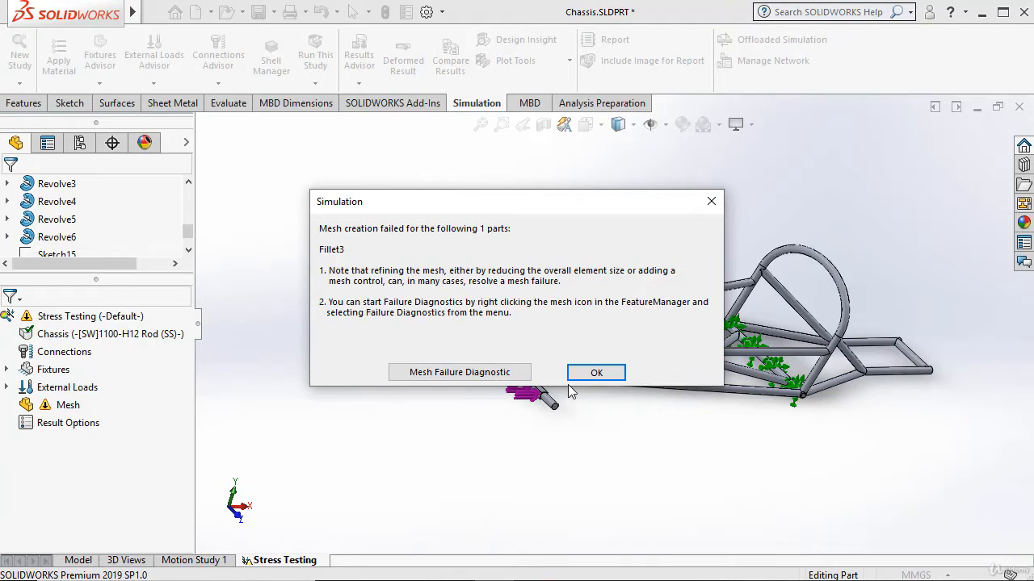
left_click(602, 372)
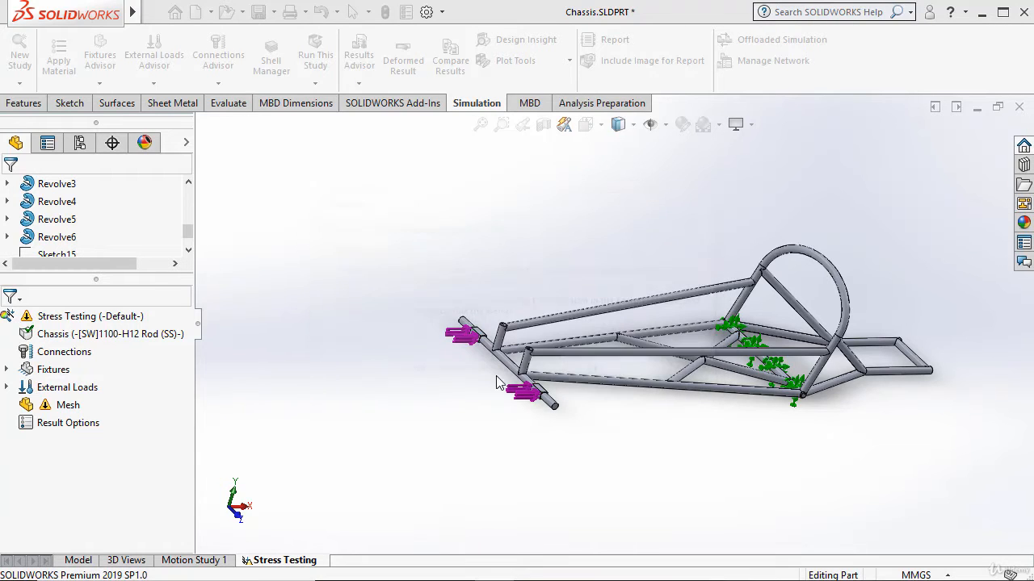
Step: Start a new mesh for the study and set its mesh parameters to Curvature-based mesh
scroll(614, 404, "down", 3)
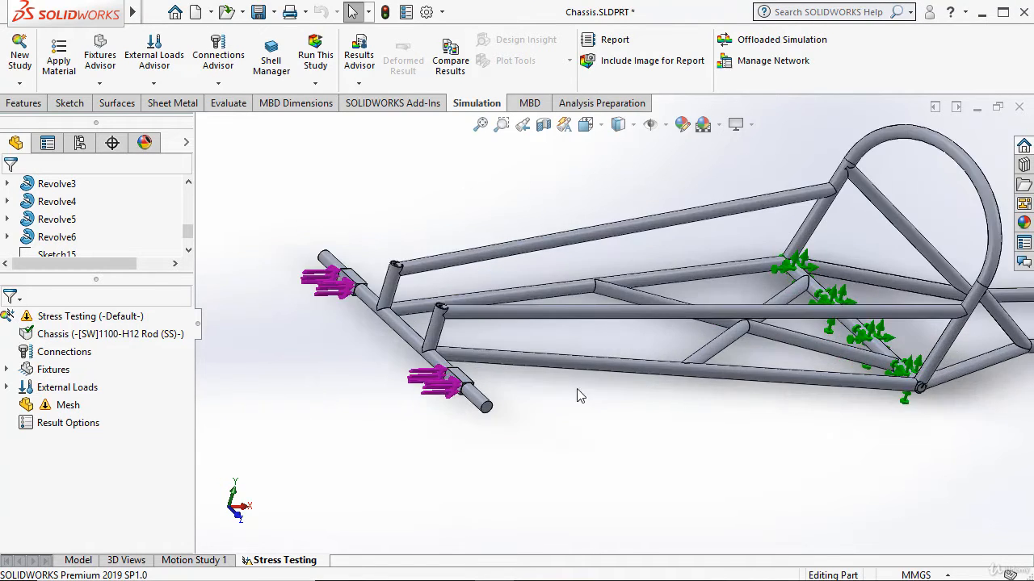
right_click(60, 407)
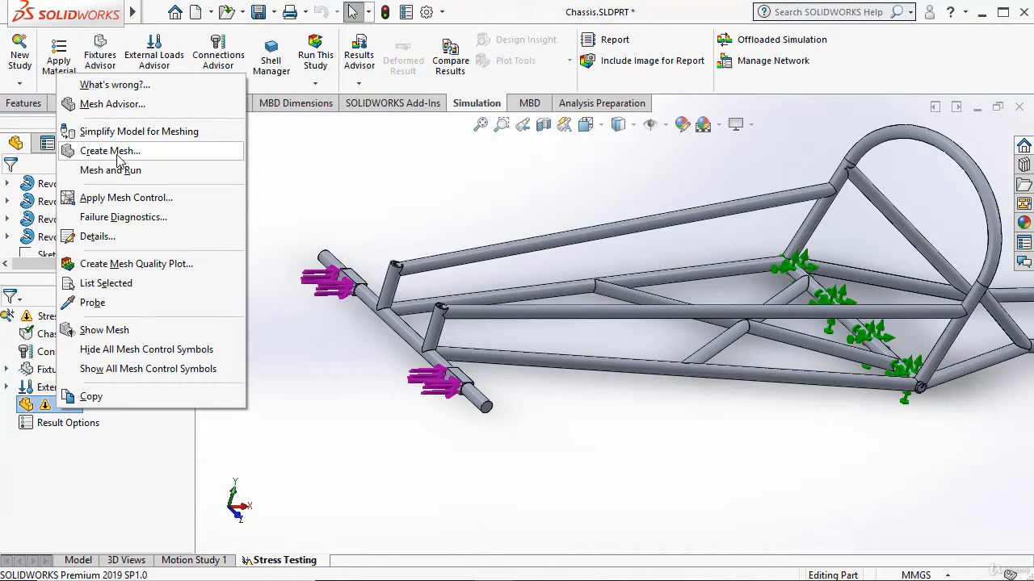
left_click(118, 154)
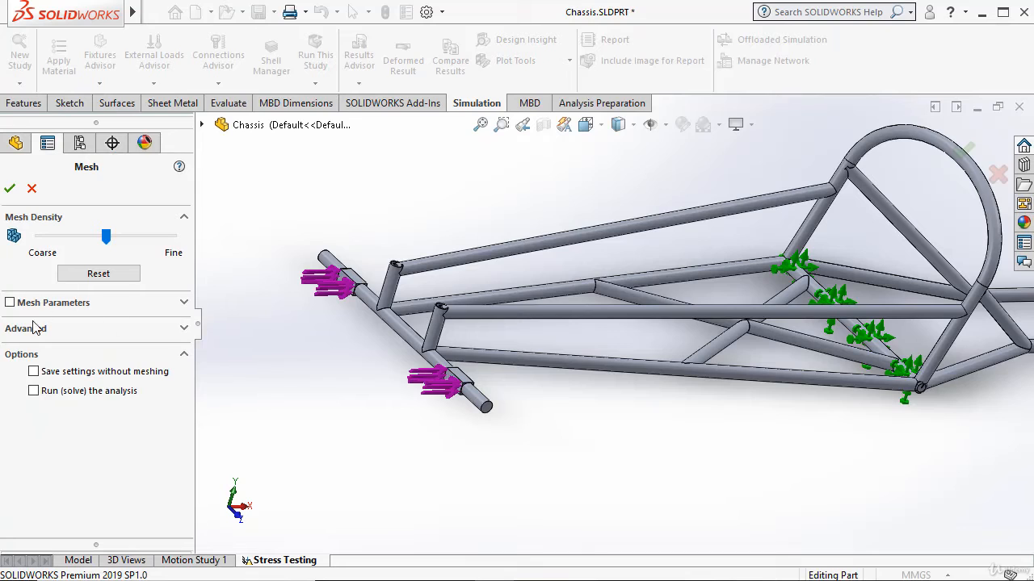
left_click(185, 304)
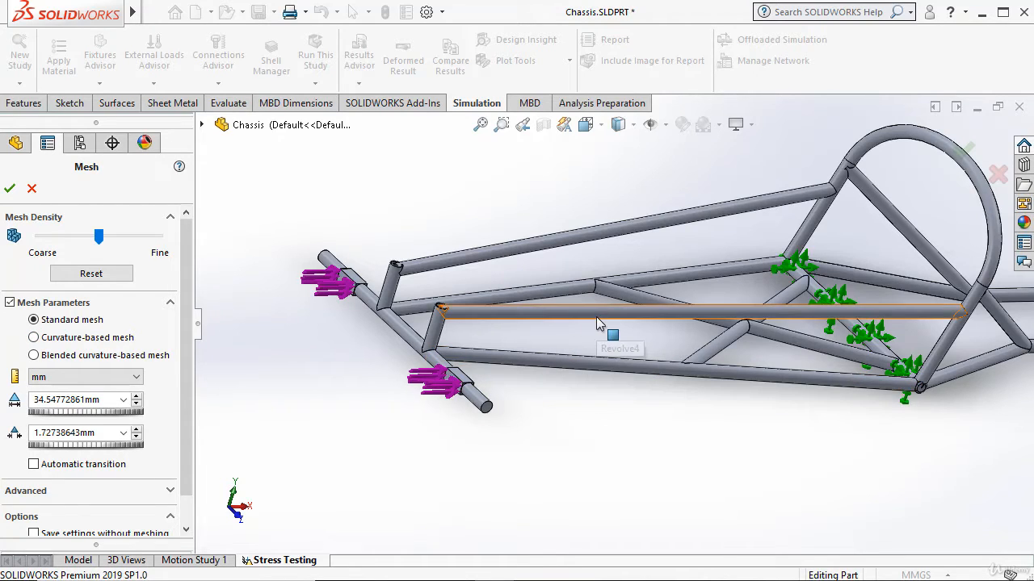
left_click(34, 338)
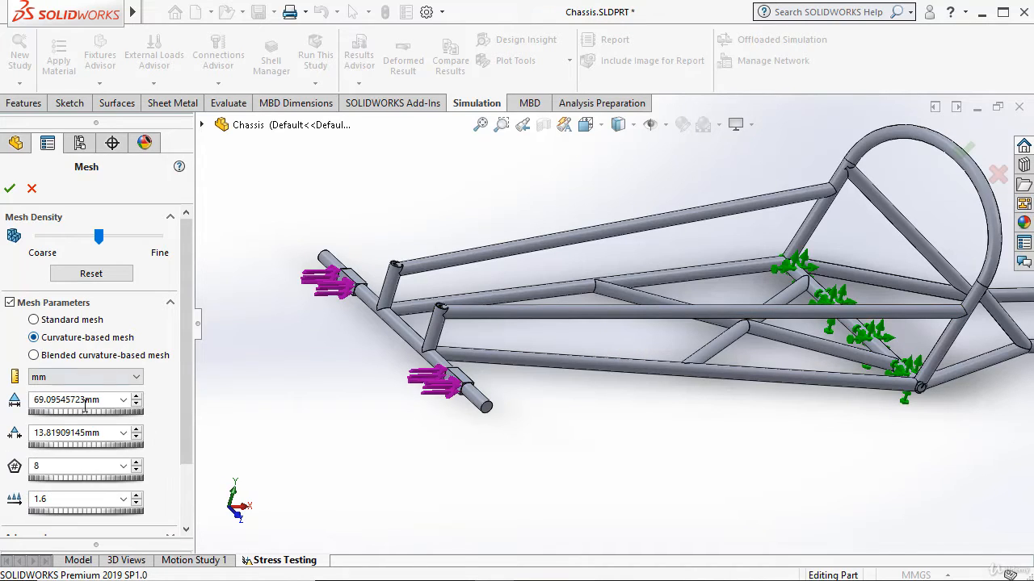
Step: Check the advanced mesh settings, keep Jacobian points at 4 points, and generate the chassis mesh
left_click_drag(187, 380, 179, 472)
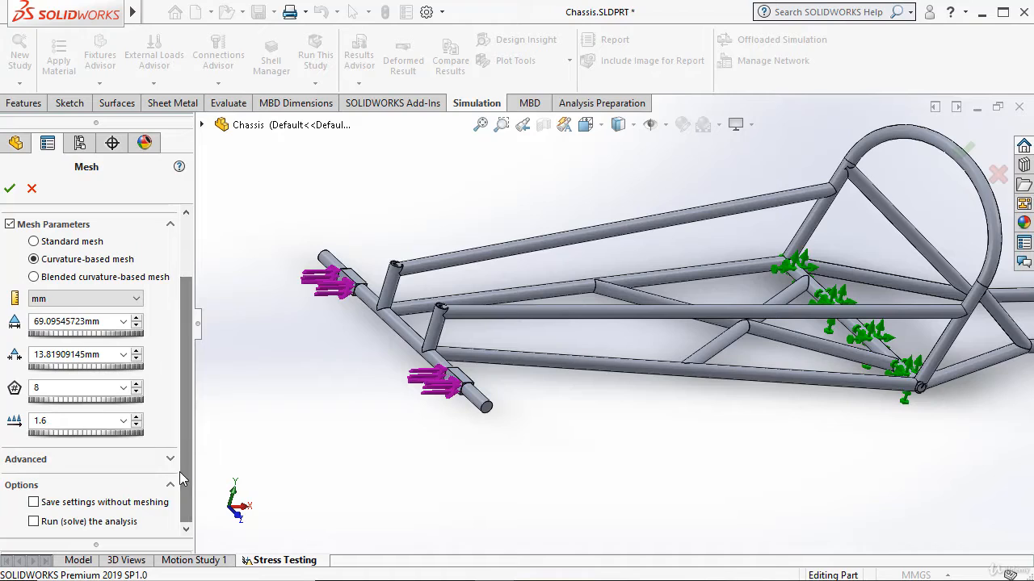
left_click(169, 458)
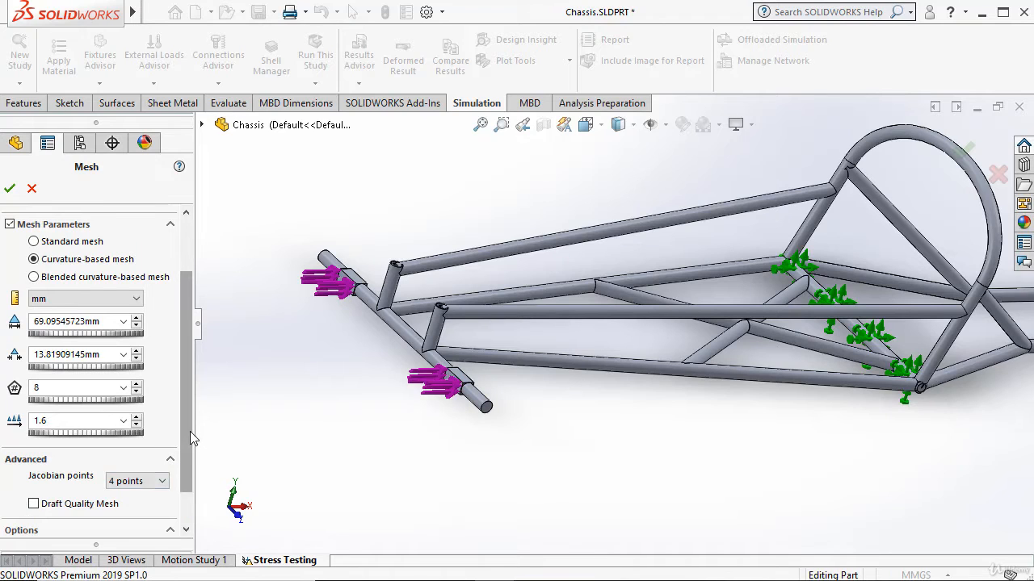
scroll(190, 438, "down", 2)
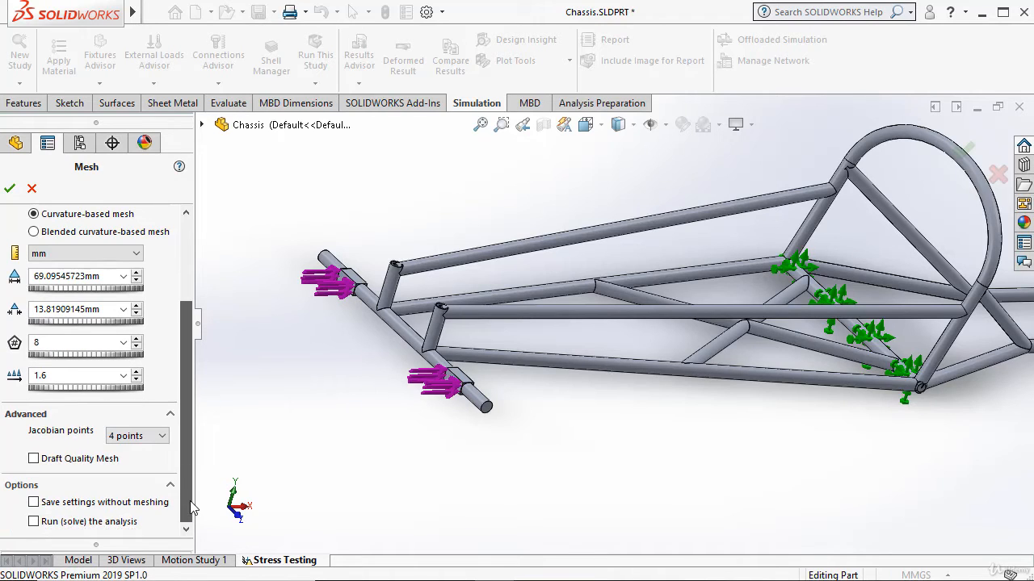
left_click(164, 437)
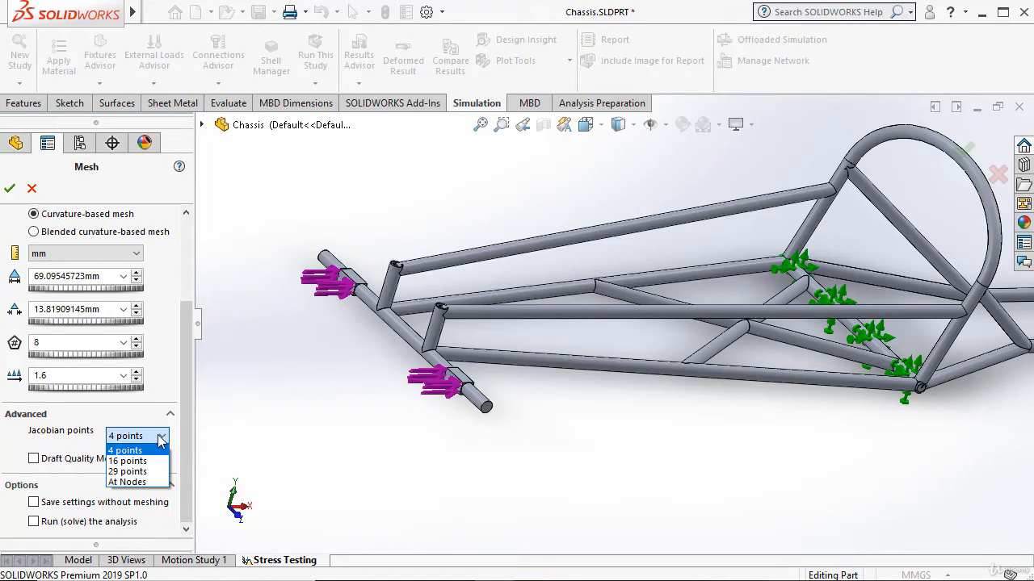
left_click(75, 438)
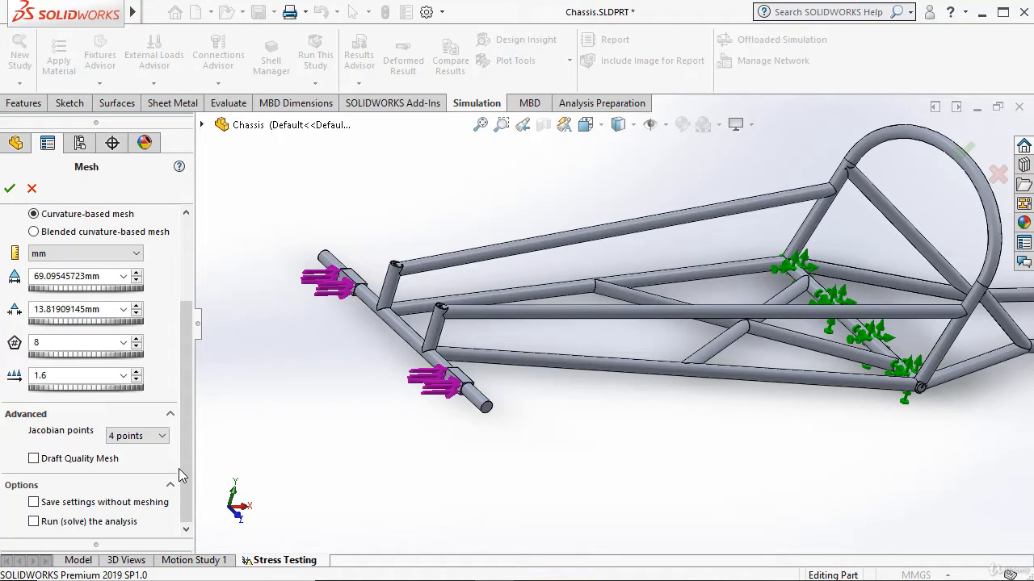
left_click(10, 191)
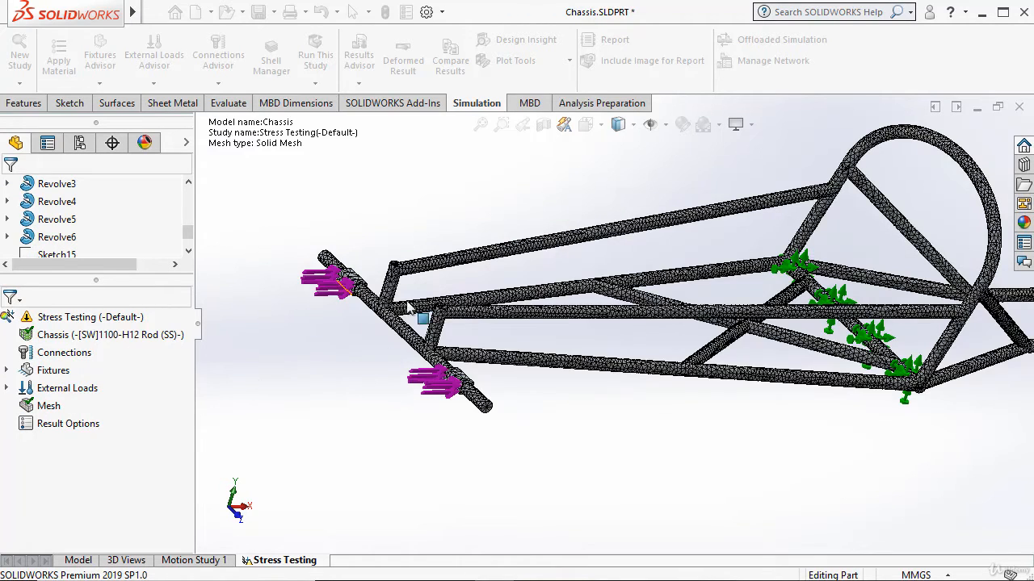
Step: Examine the mesh elements on the front axle tube, its blocks and the connecting chassis tubes from several angles
middle_click_drag(538, 411, 525, 344)
scroll(526, 345, "down", 8)
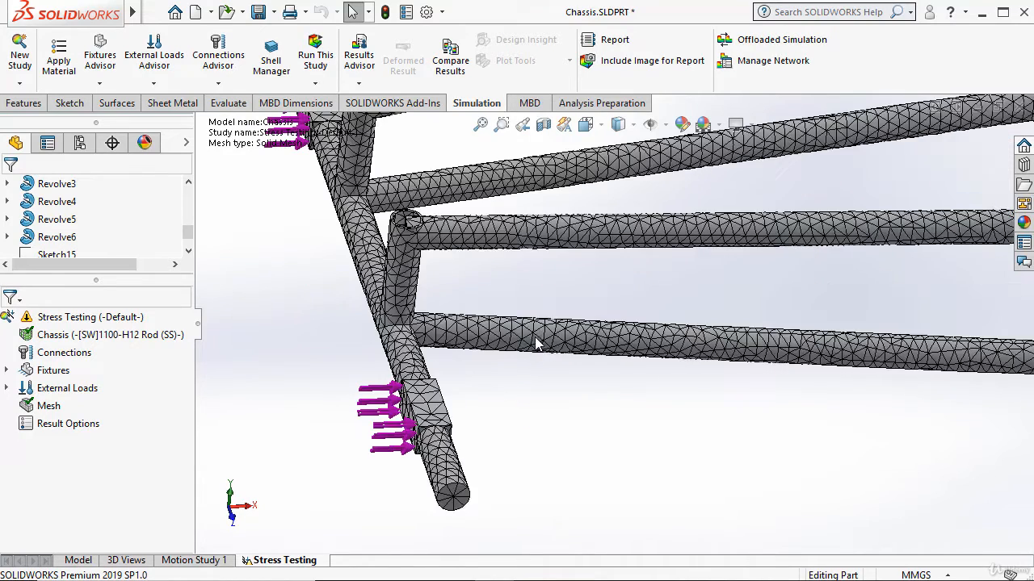
scroll(540, 334, "down", 8)
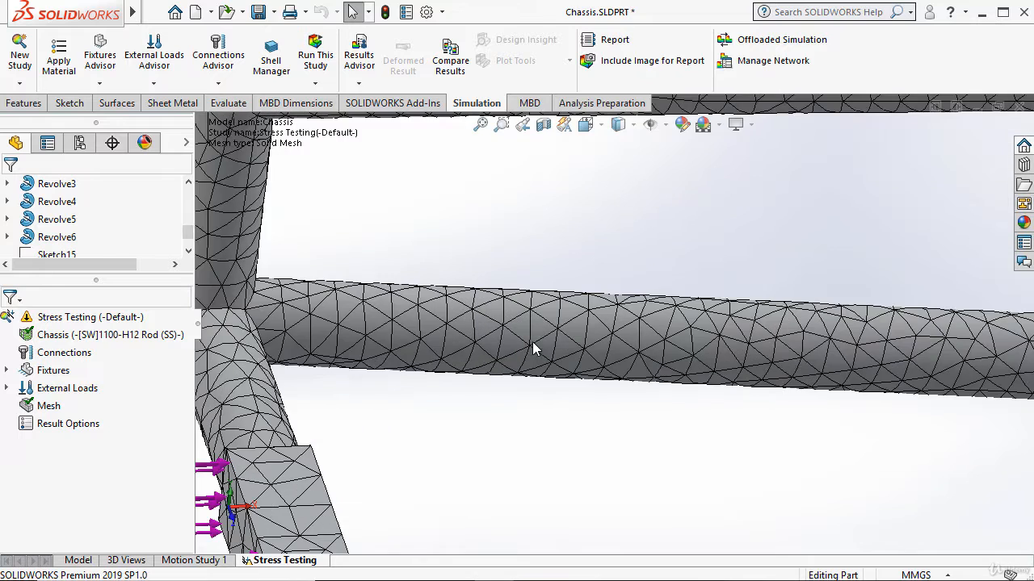
scroll(517, 327, "down", 2)
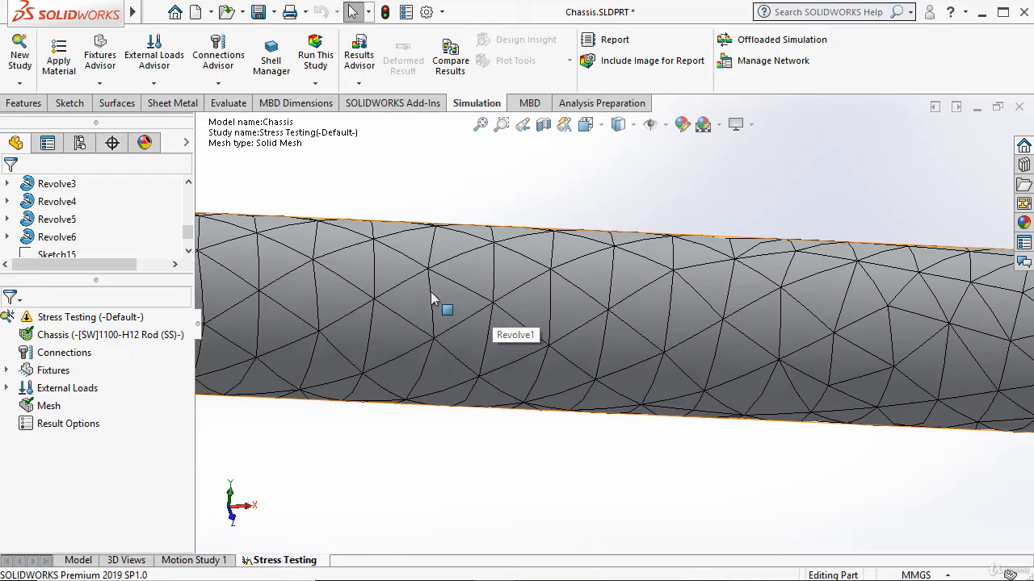
scroll(479, 319, "up", 1)
scroll(481, 321, "up", 5)
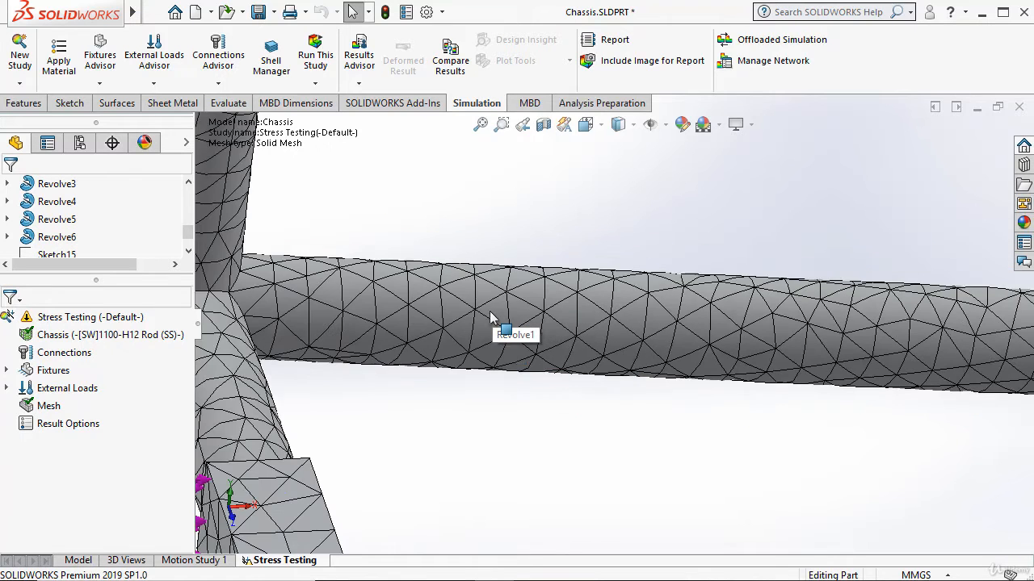
scroll(517, 377, "up", 2)
middle_click_drag(522, 379, 566, 406)
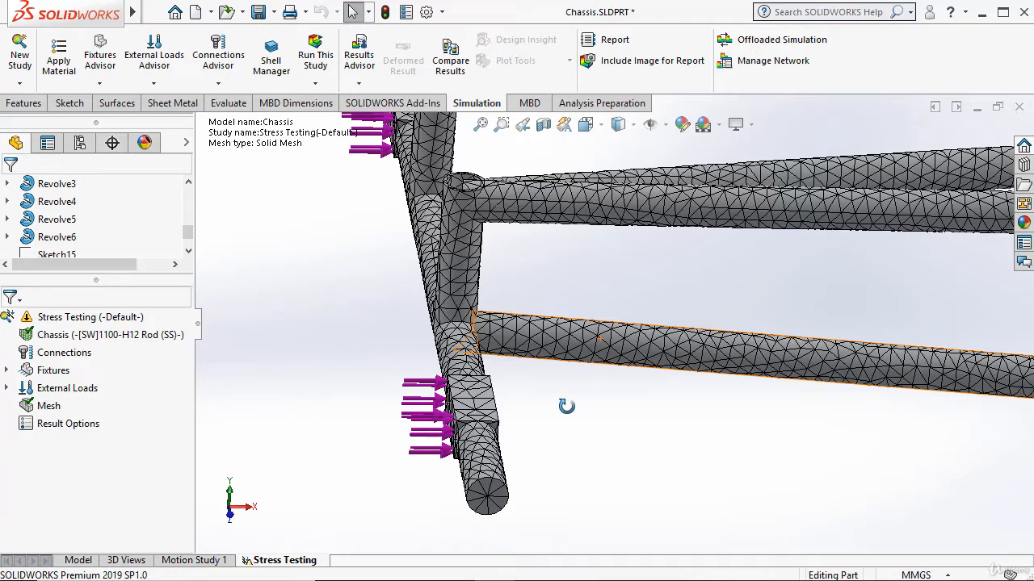
scroll(570, 414, "up", 2)
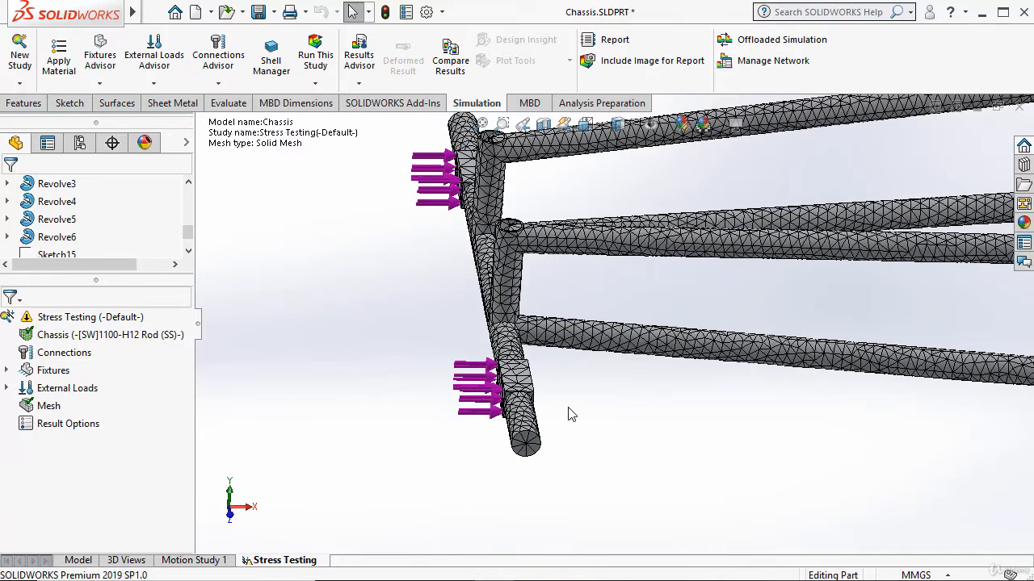
scroll(570, 413, "up", 3)
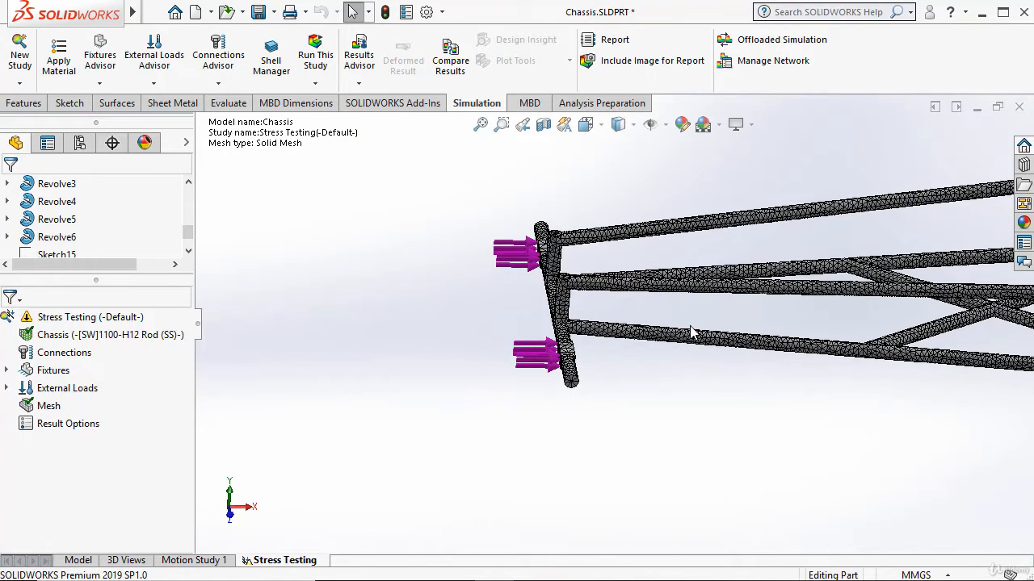
scroll(691, 313, "down", 5)
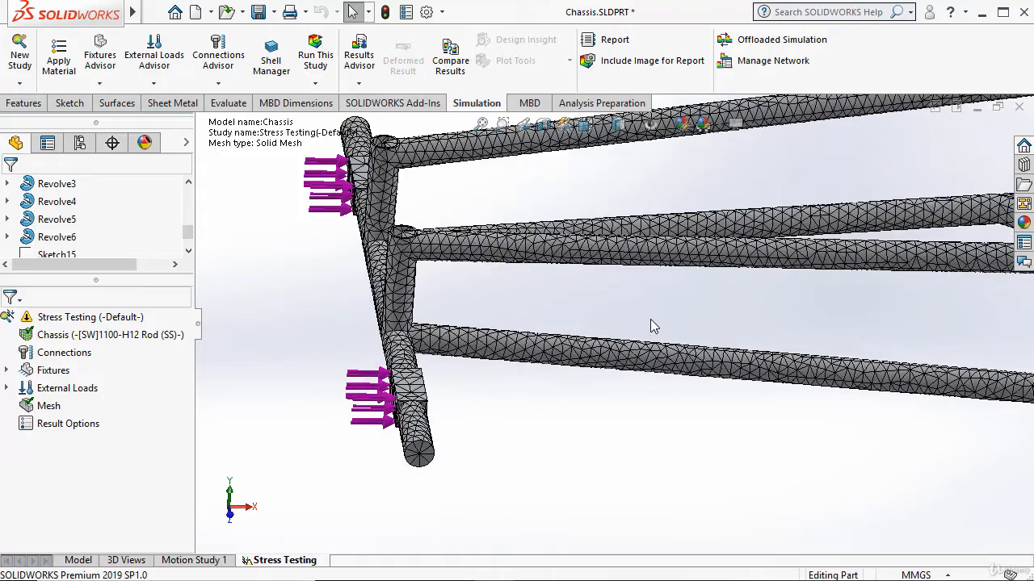
mouse_move(665, 288)
middle_mouse_down()
mouse_move(670, 279)
mouse_move(660, 288)
middle_mouse_up()
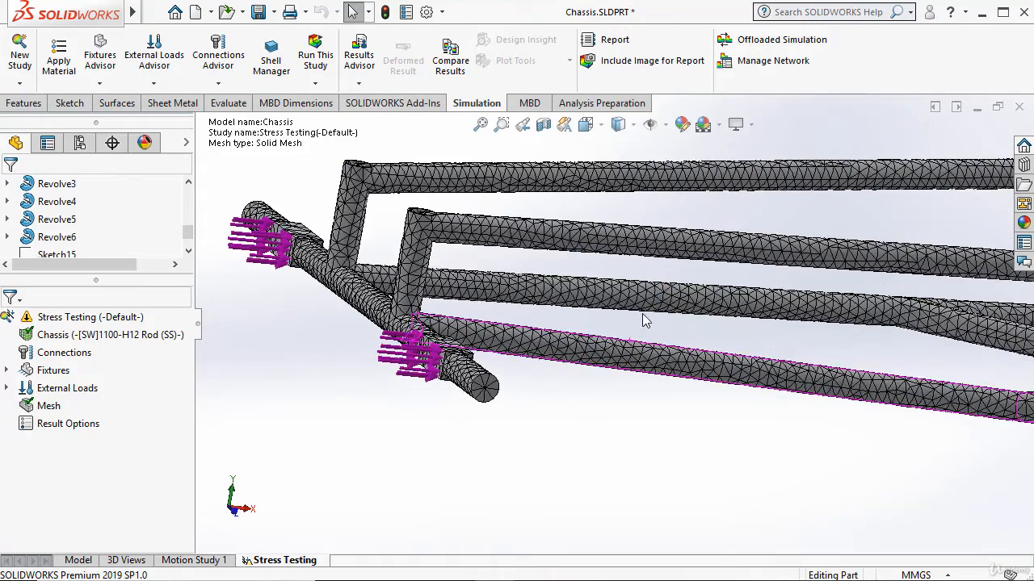
middle_click_drag(614, 360, 484, 388)
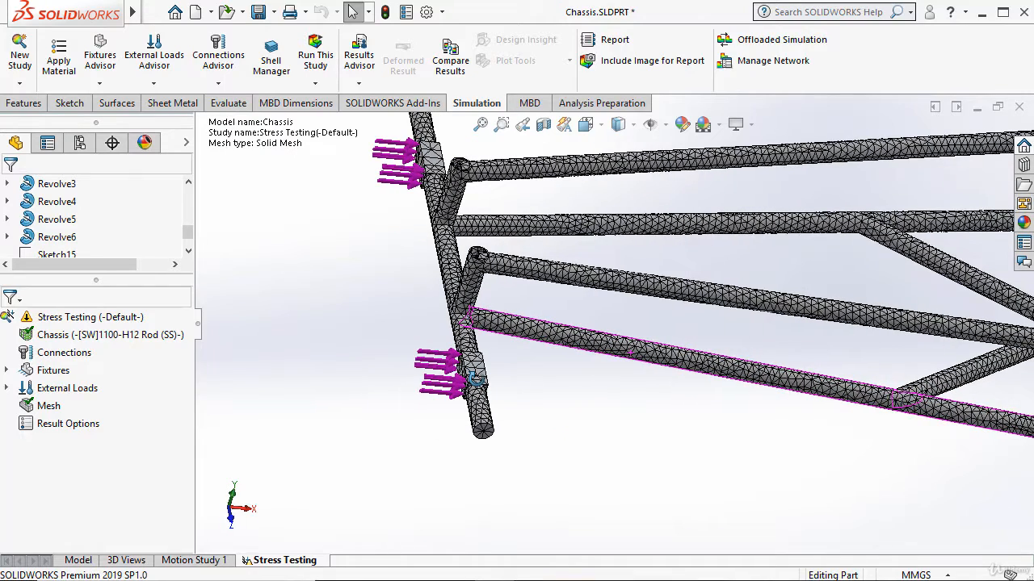
scroll(678, 391, "up", 6)
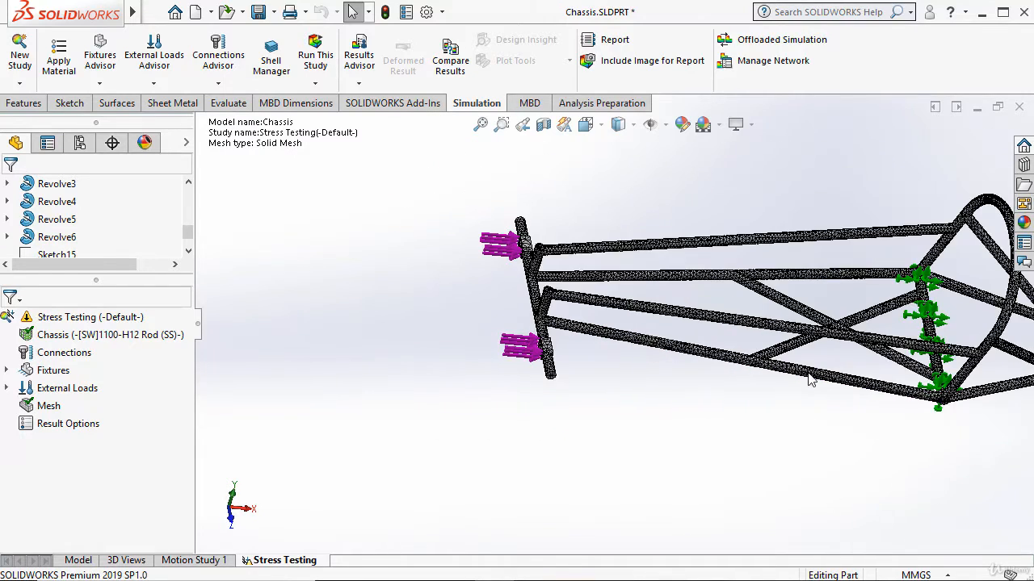
scroll(877, 346, "down", 5)
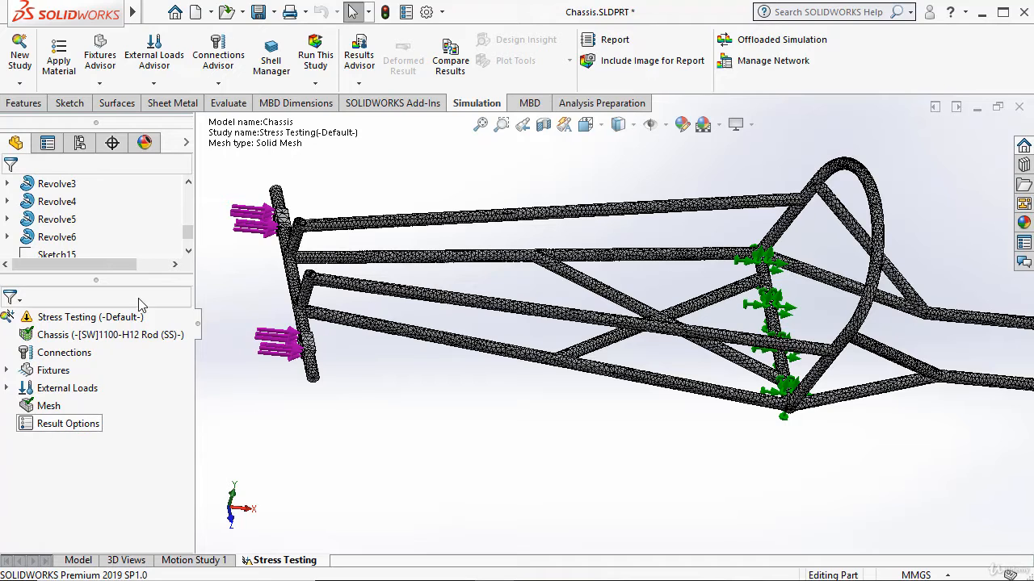
Step: Run the Stress Testing study and view the von Mises stress plot on the deformed chassis
left_click(317, 66)
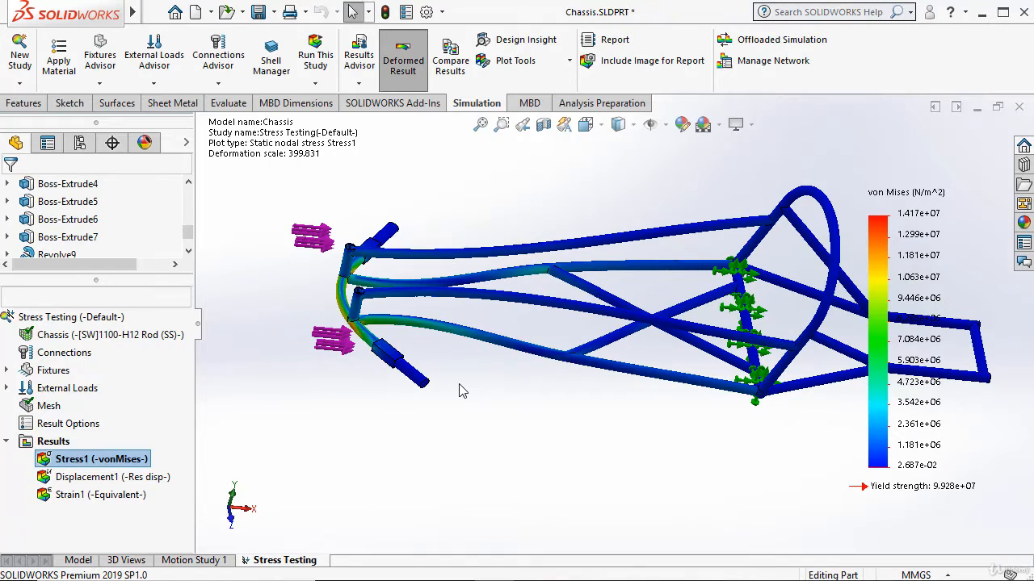
middle_click_drag(529, 411, 548, 454)
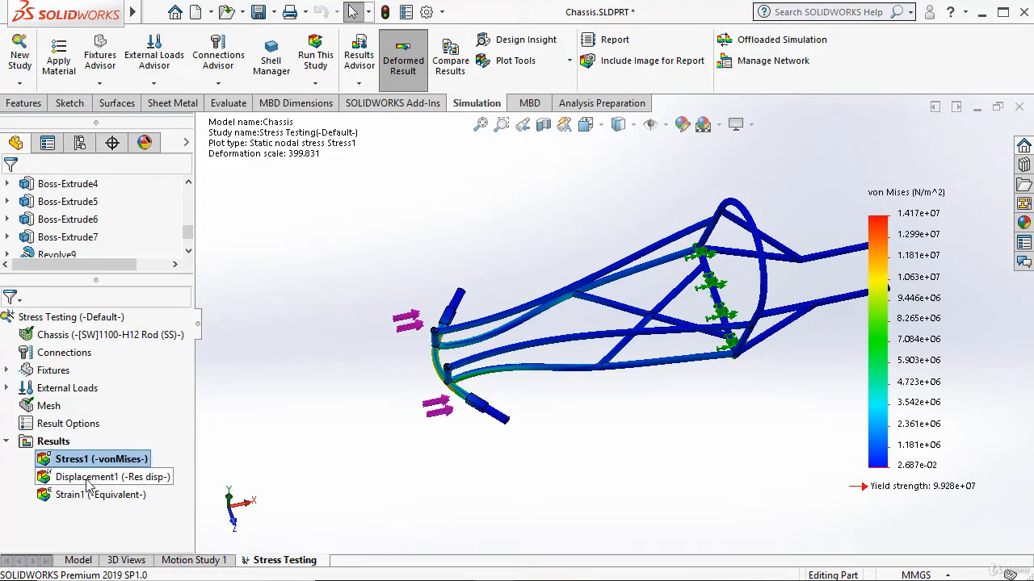
Step: Show the Displacement1 resultant displacement plot and the Strain1 equivalent strain plot
left_click(89, 478)
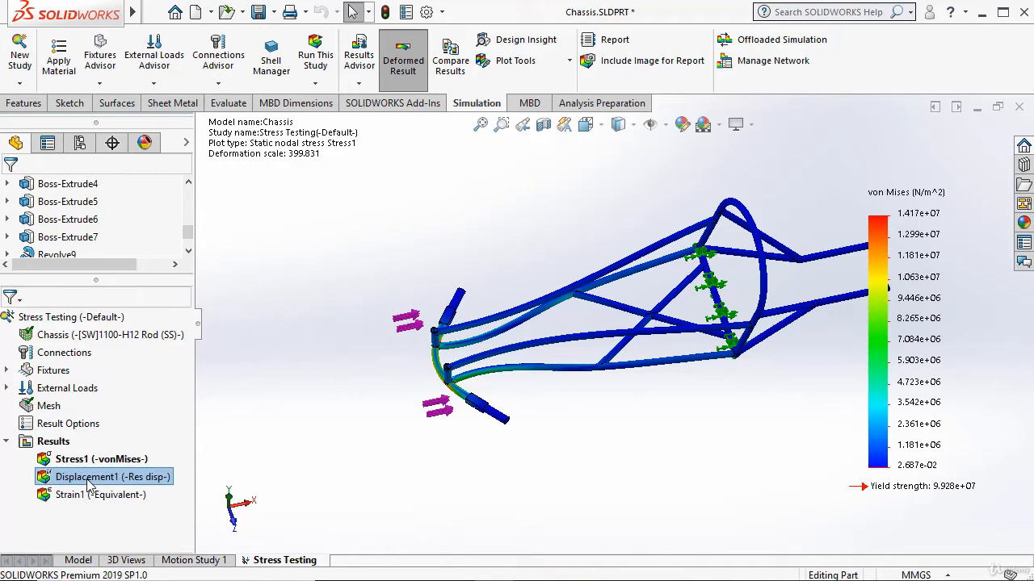
right_click(89, 482)
left_click(122, 353)
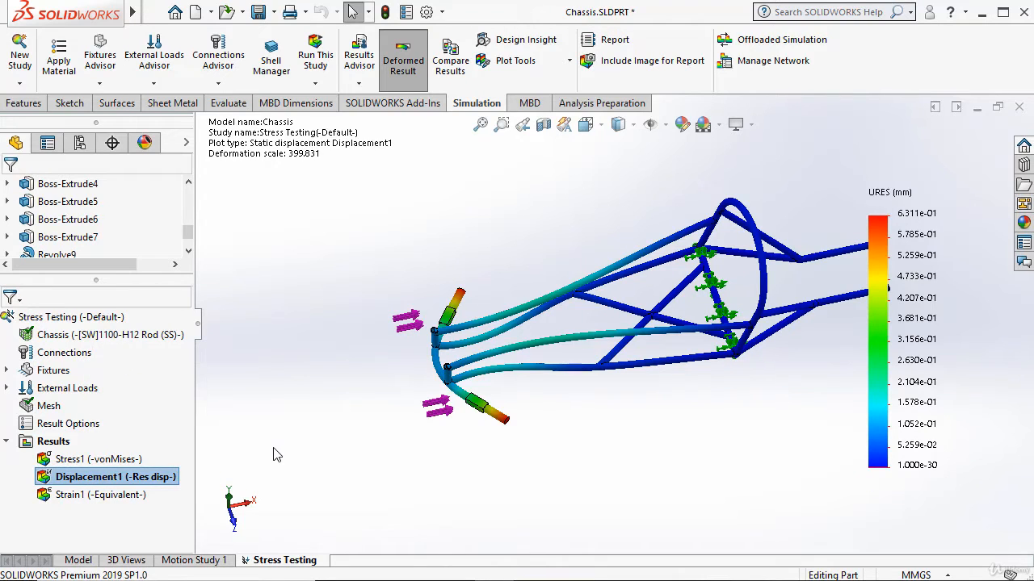
left_click(99, 495)
right_click(99, 495)
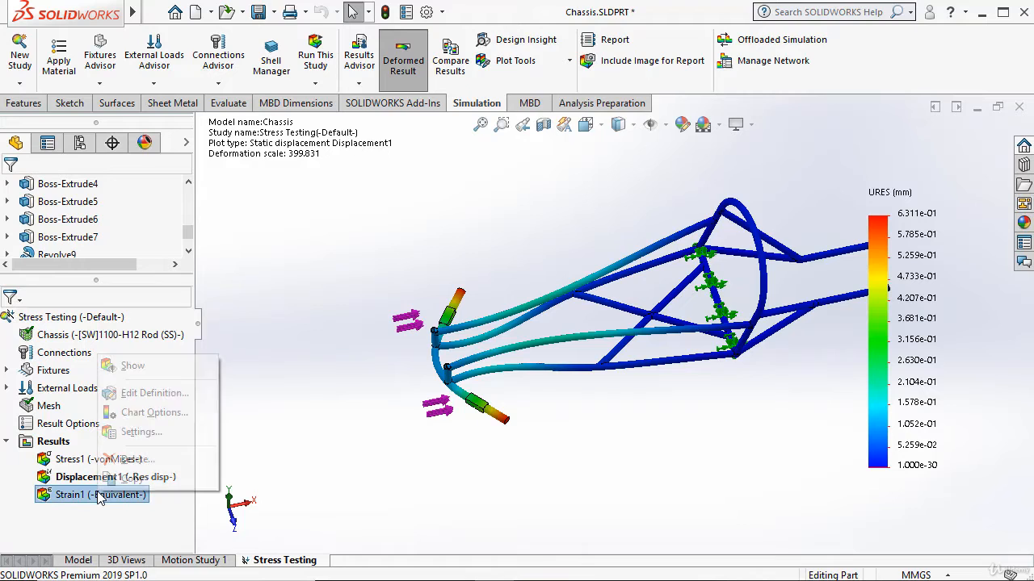
left_click(126, 368)
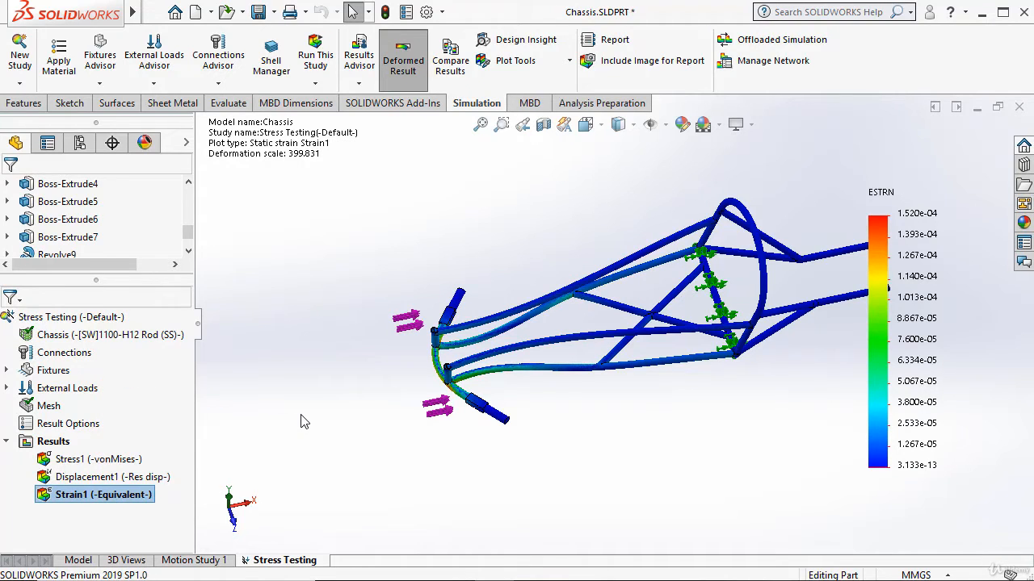
right_click(99, 459)
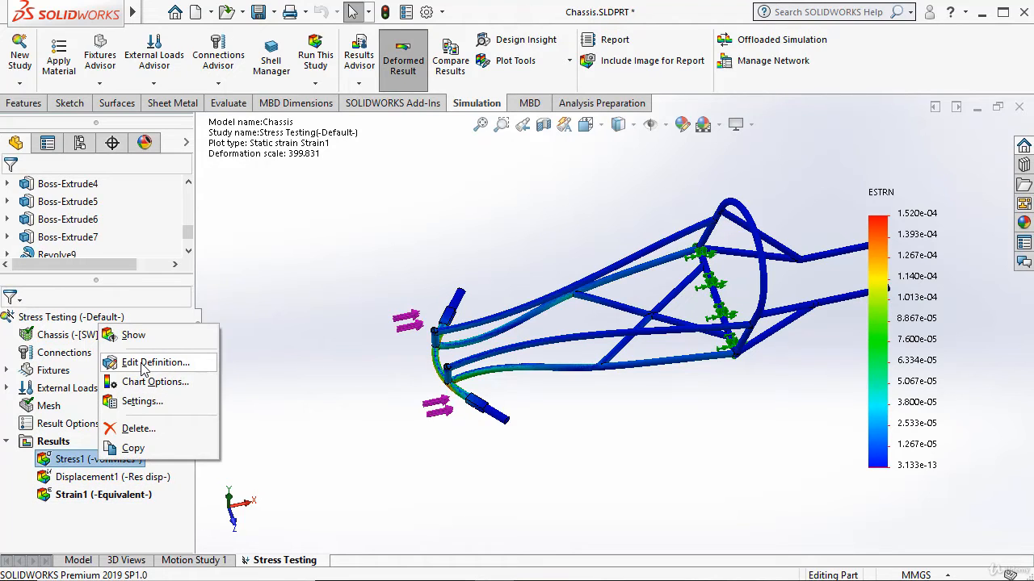
left_click(288, 450)
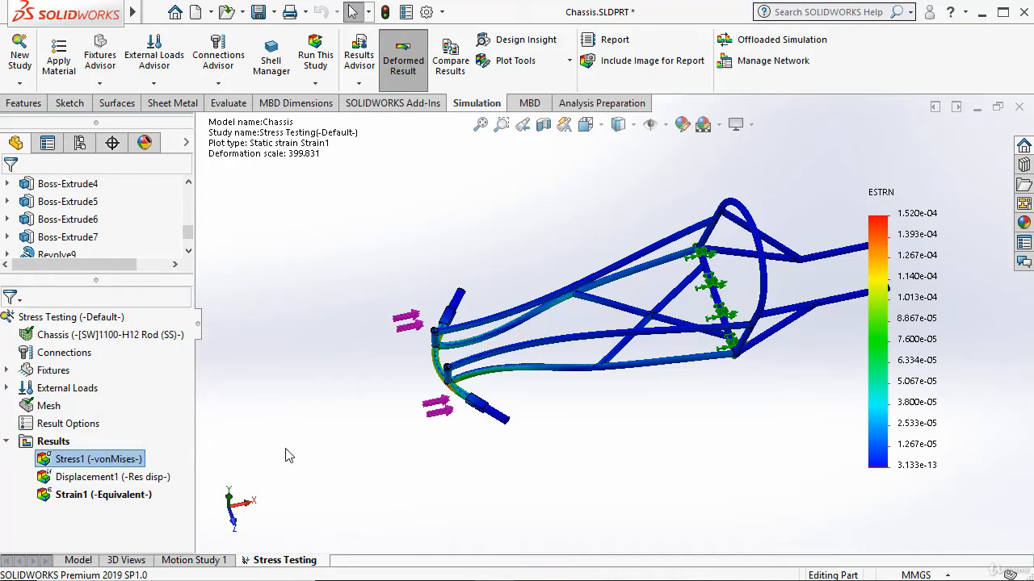
Step: Review the chassis material properties and apply 1100-H12 Rod (SS) from Aluminium Alloys again
right_click(127, 344)
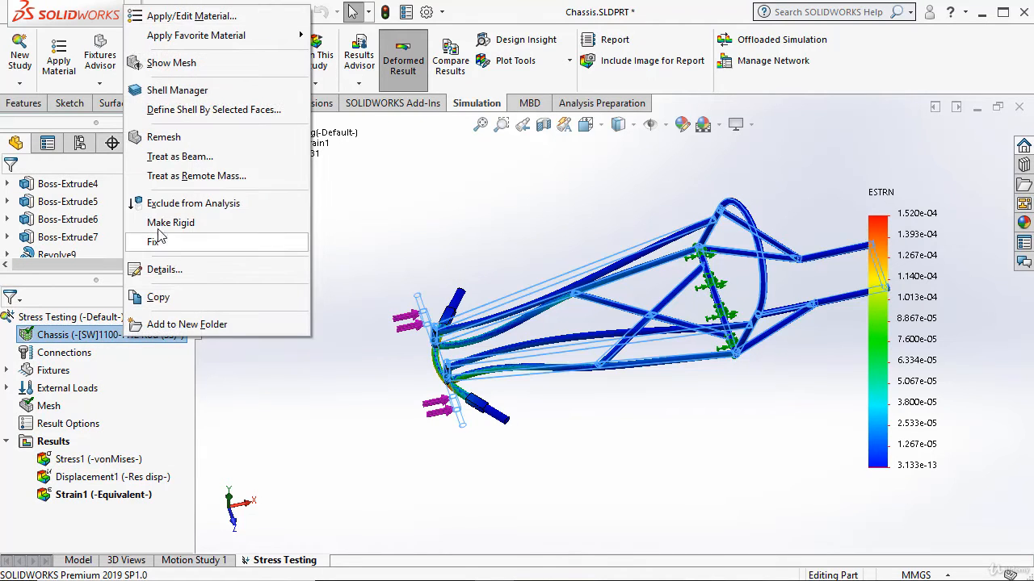
left_click(208, 22)
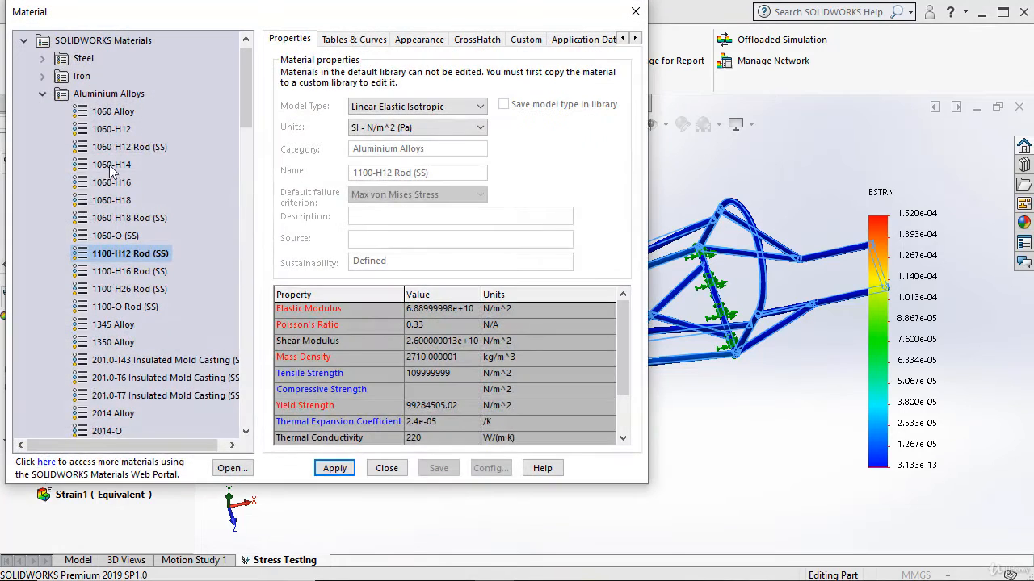
mouse_move(134, 265)
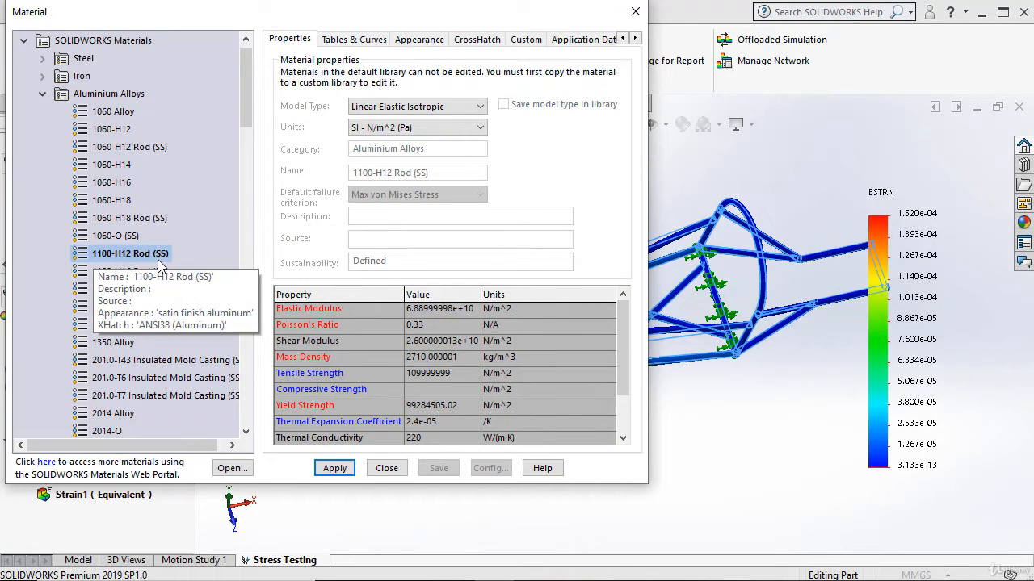
left_click(335, 468)
left_click(386, 469)
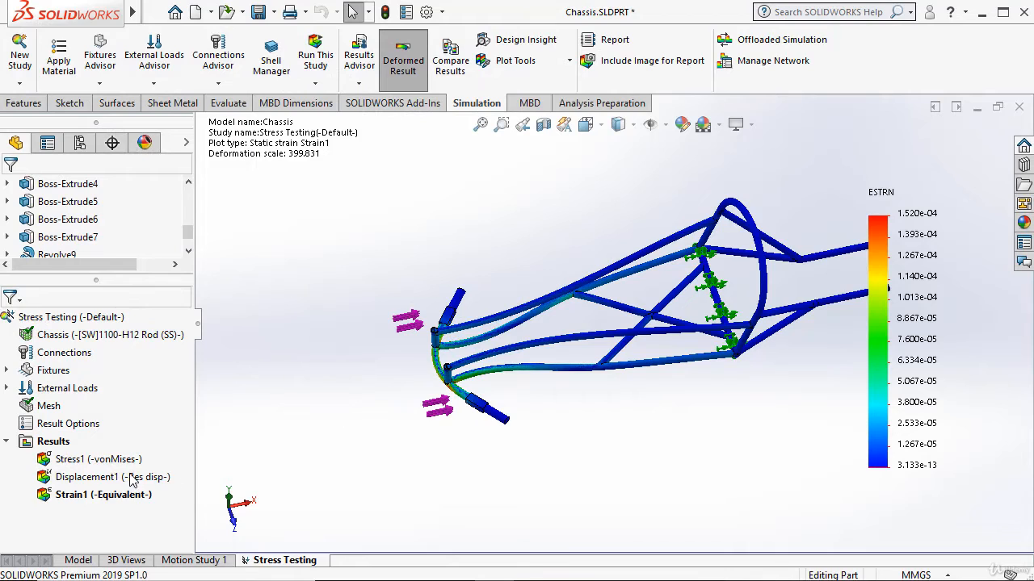
Step: Show the Stress1 plot and redefine it as INT: Stress Intensity(P1-P3) in N/mm^2 (MPa)
right_click(96, 460)
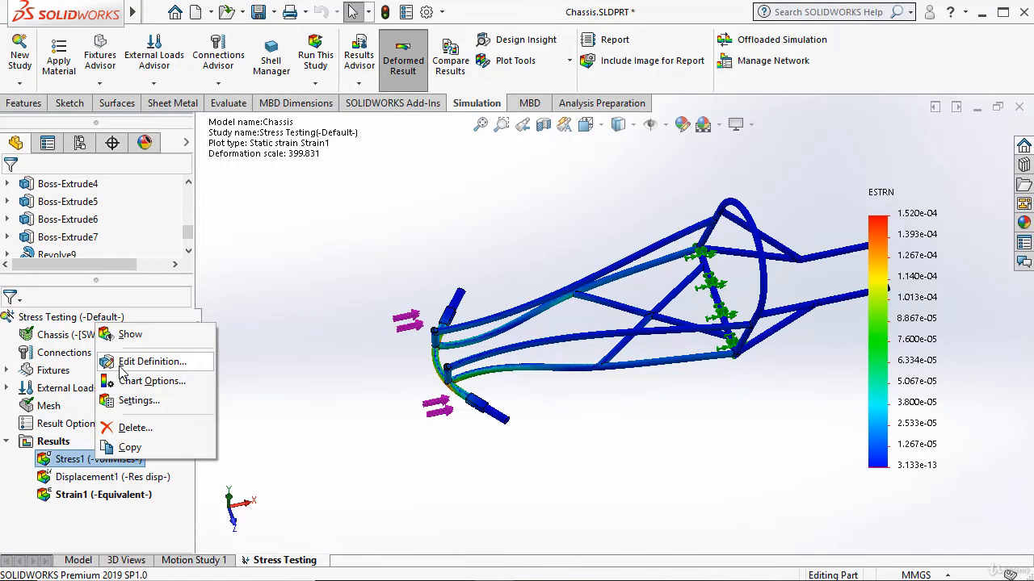
left_click(128, 338)
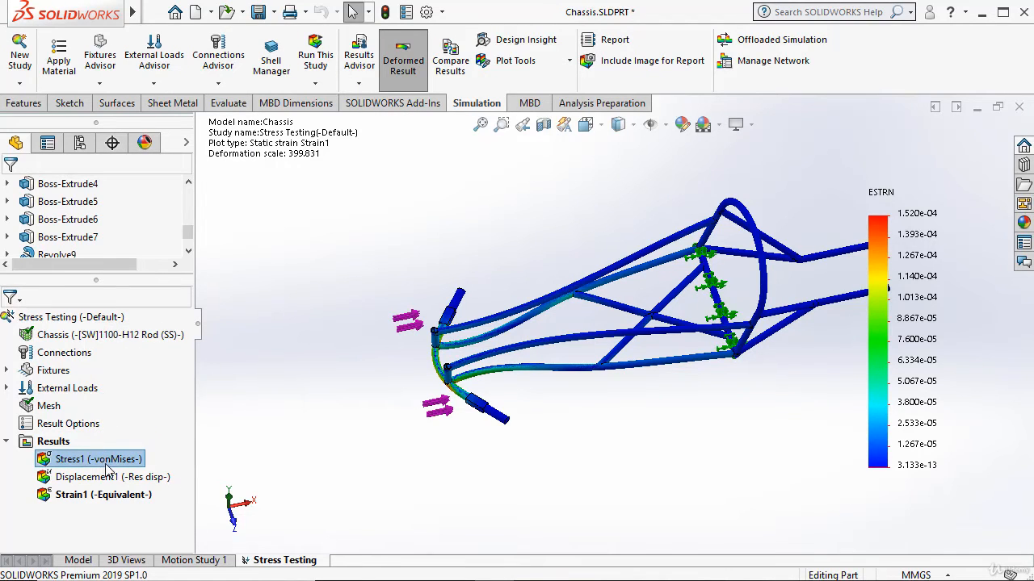
double_click(79, 461)
right_click(81, 461)
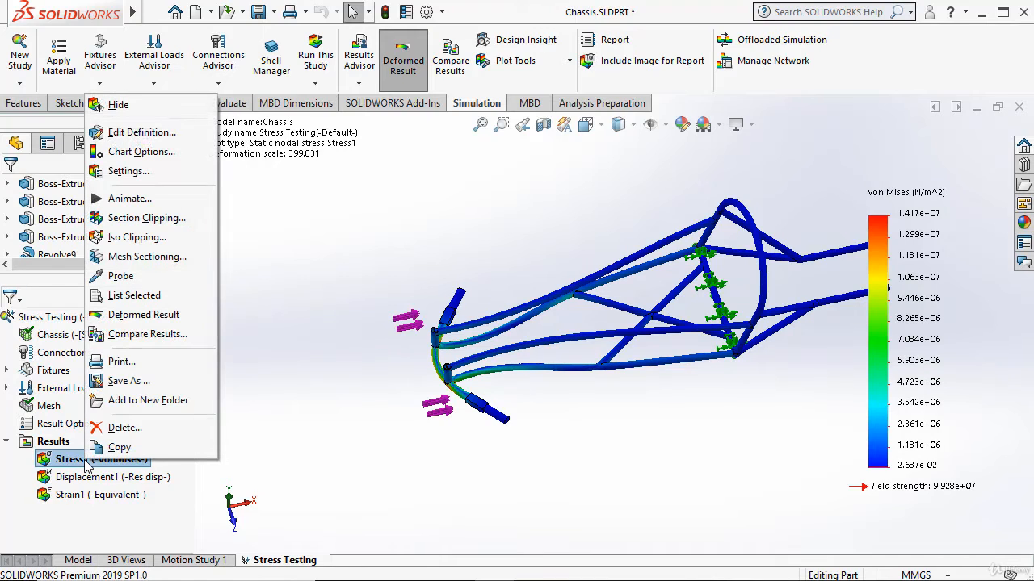
left_click(124, 137)
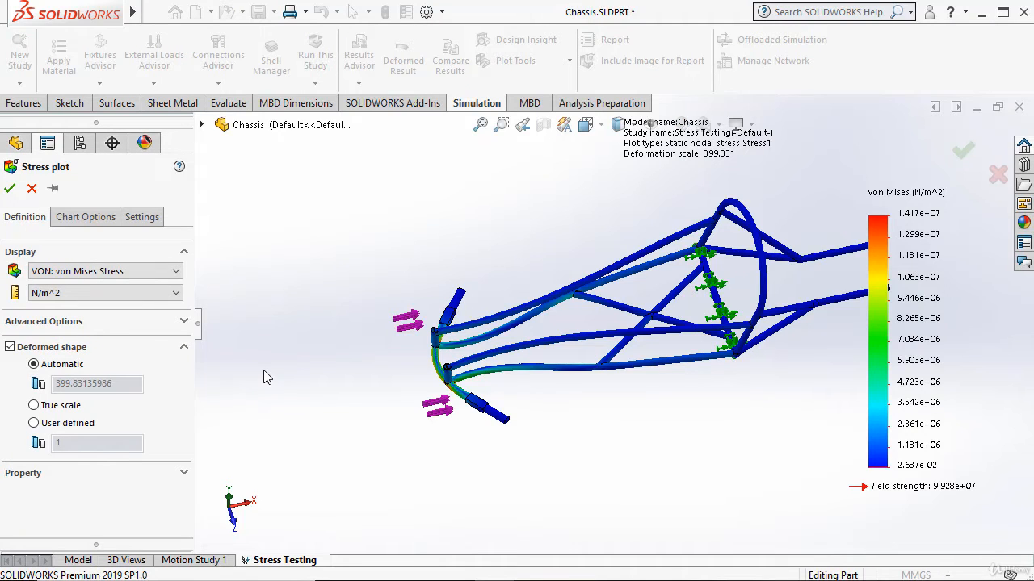
left_click(143, 277)
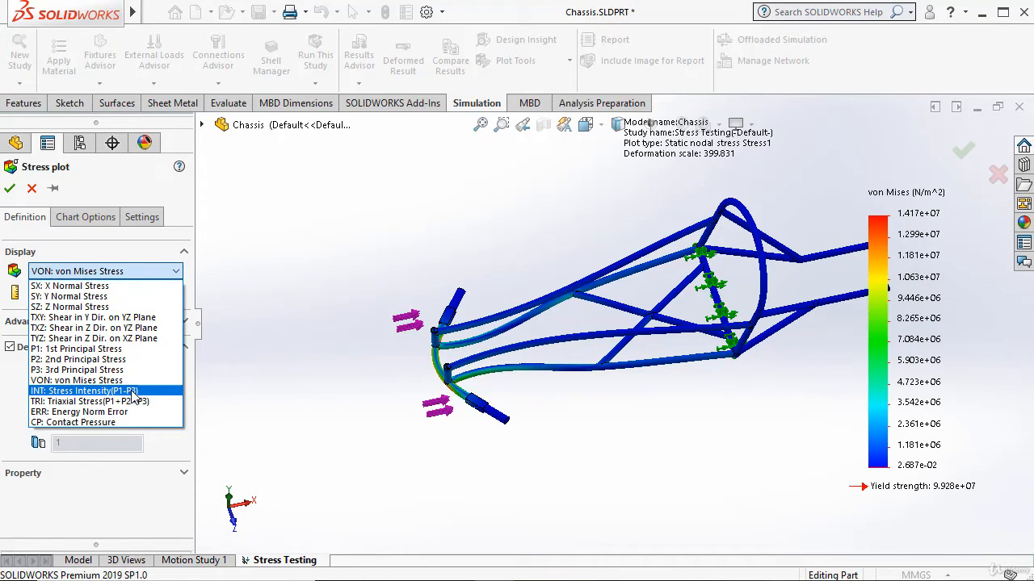
left_click(132, 391)
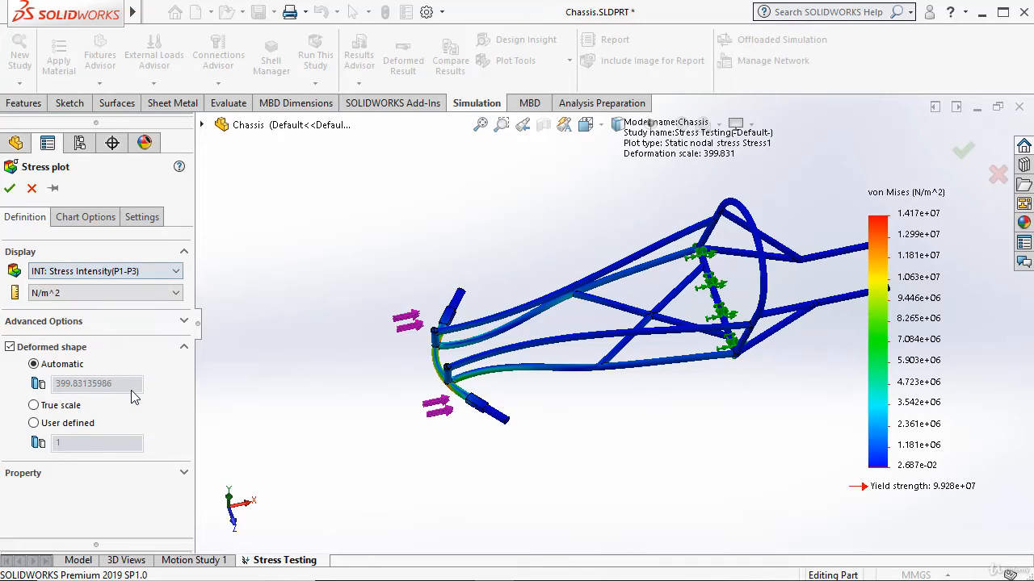
left_click(156, 300)
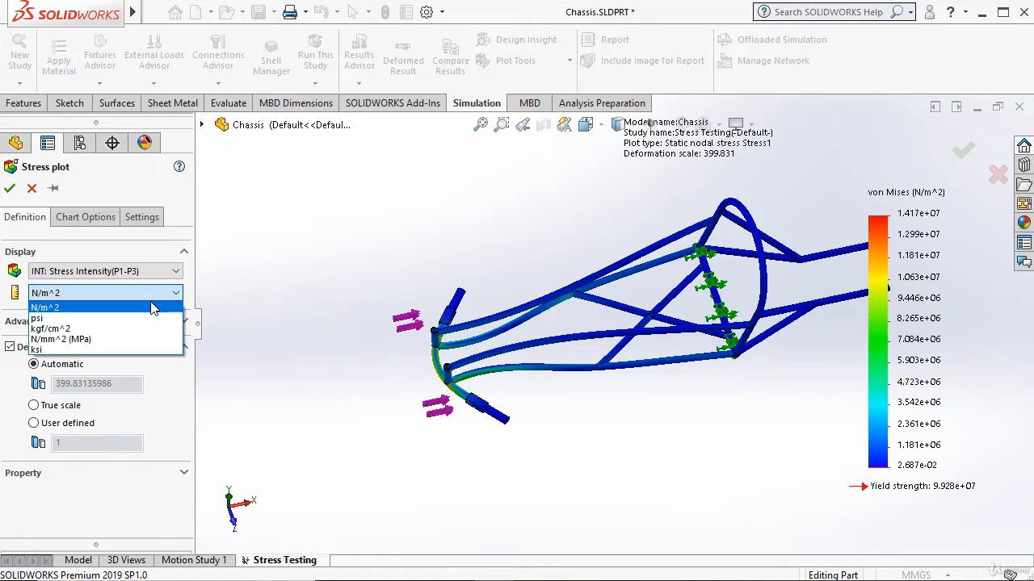
left_click(103, 340)
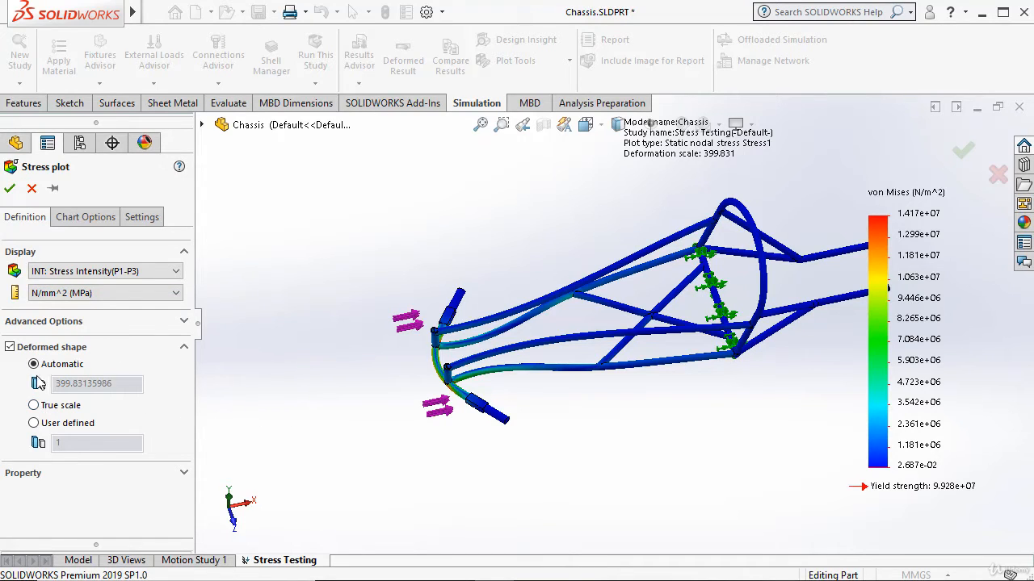
Step: Set the Stress1 plot's deformed shape to True scale and examine the stress intensity along the front axle tube
scroll(436, 372, "down", 10)
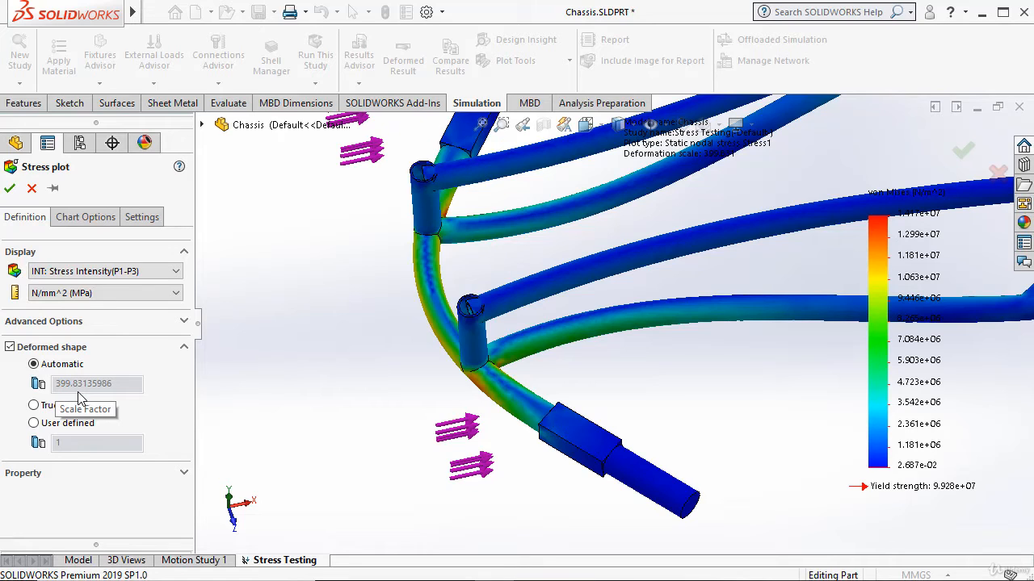
left_click(34, 407)
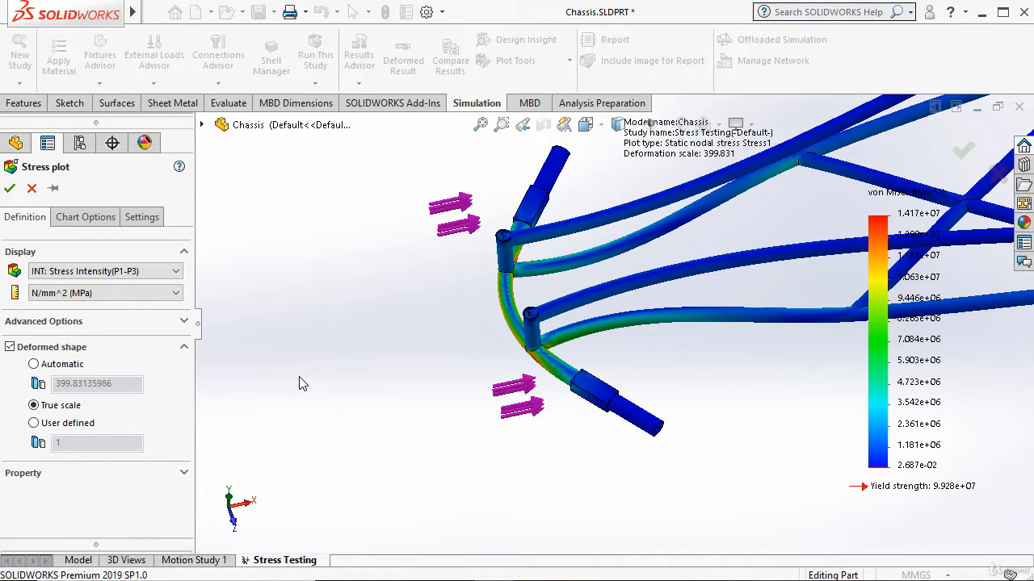
scroll(302, 383, "up", 3)
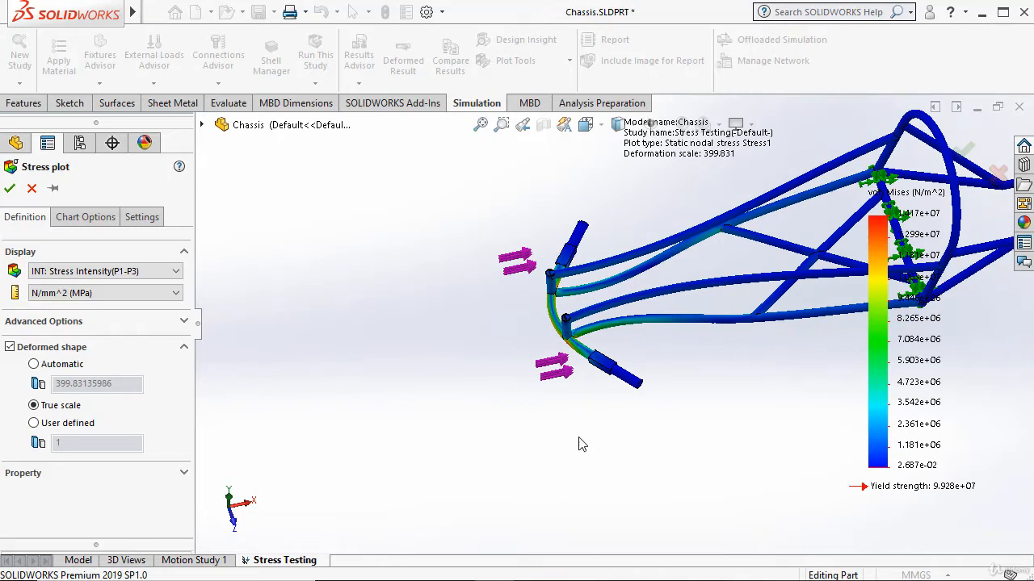
key("f")
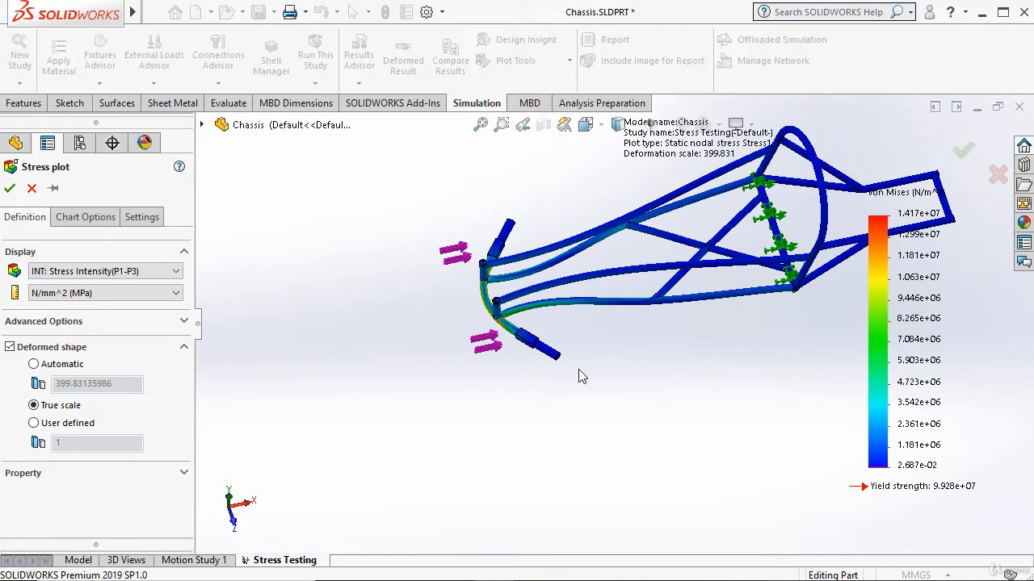
left_click(9, 189)
scroll(440, 342, "down", 3)
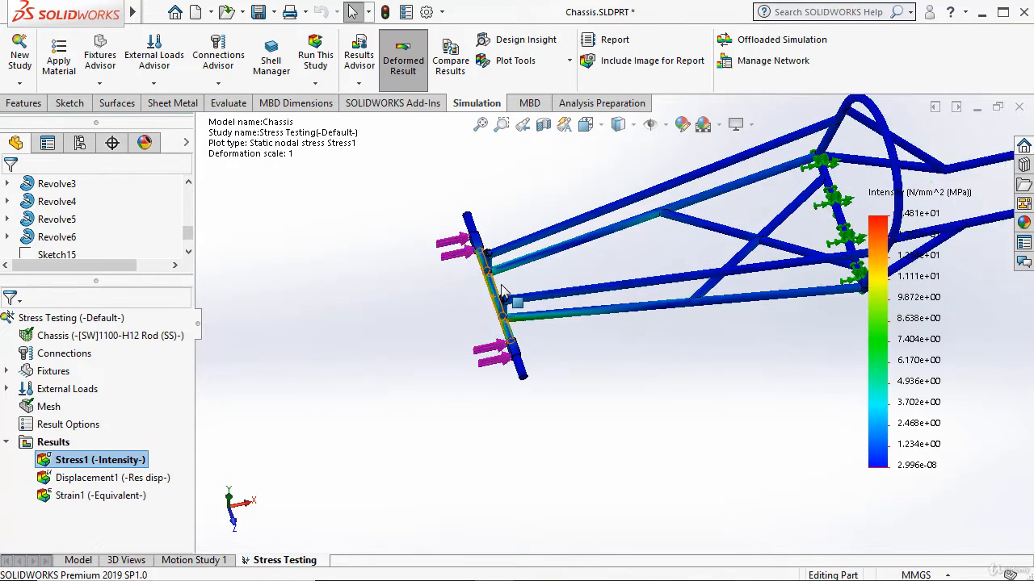
middle_click_drag(441, 300, 451, 292)
scroll(475, 319, "down", 4)
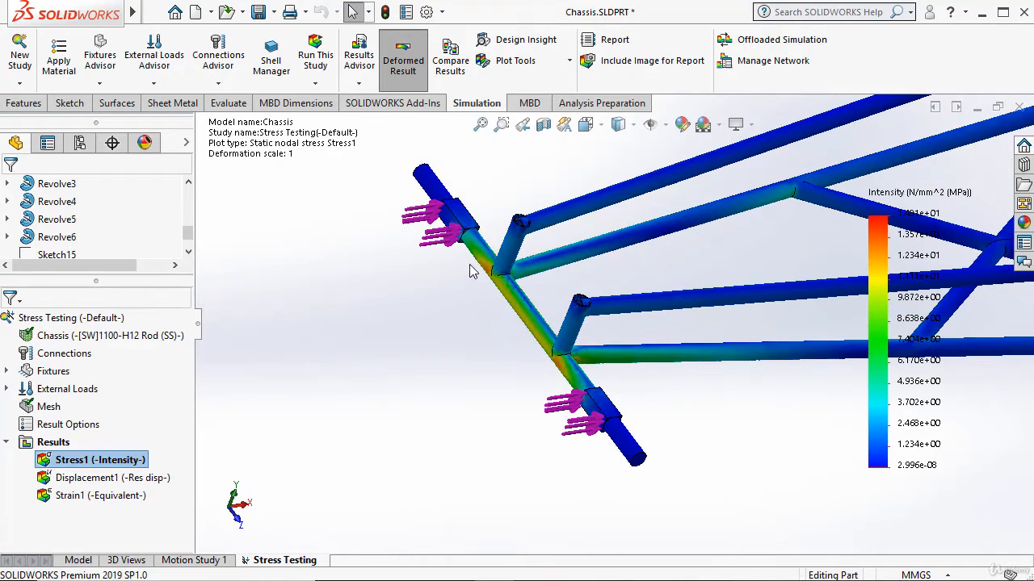
scroll(452, 292, "up", 8)
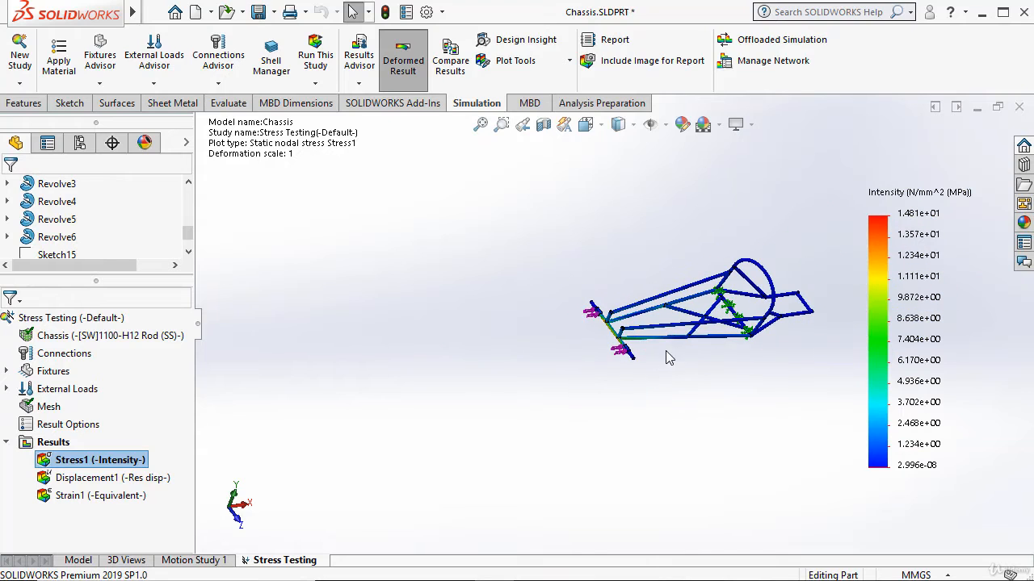
scroll(657, 343, "down", 2)
scroll(628, 358, "down", 2)
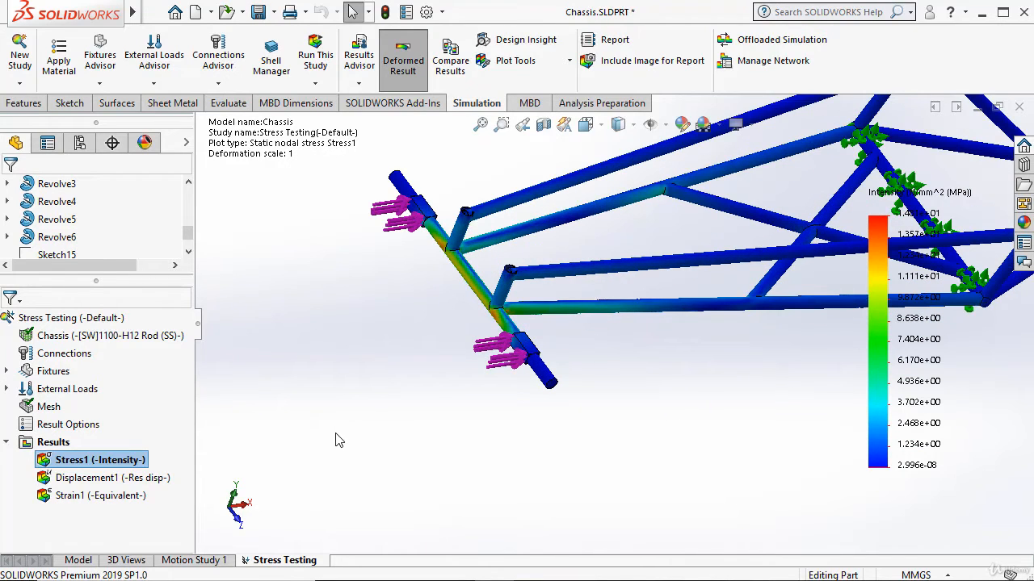
Step: Switch the Stress1 plot's deformed shape back to the Automatic scale
right_click(125, 461)
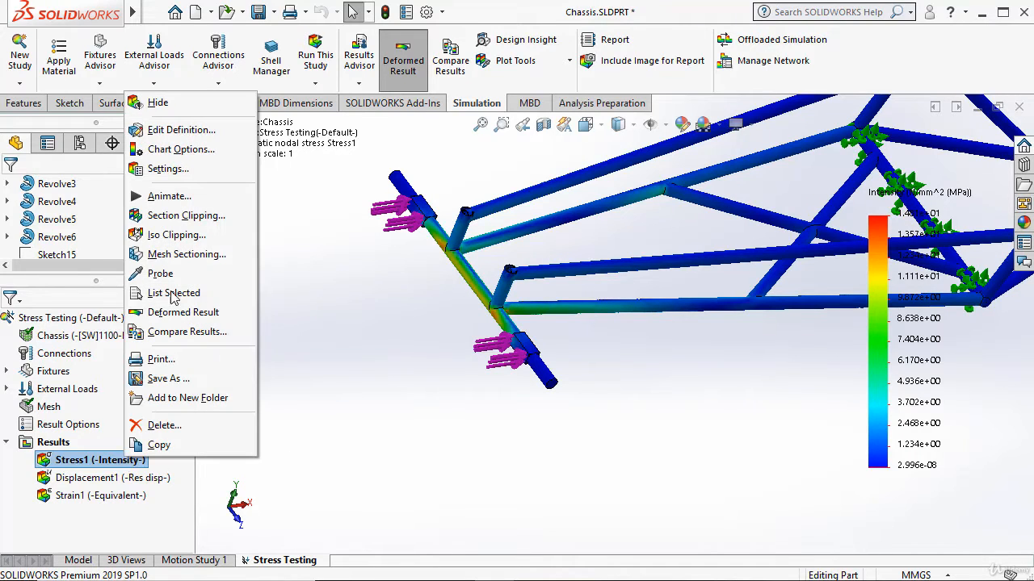
left_click(170, 130)
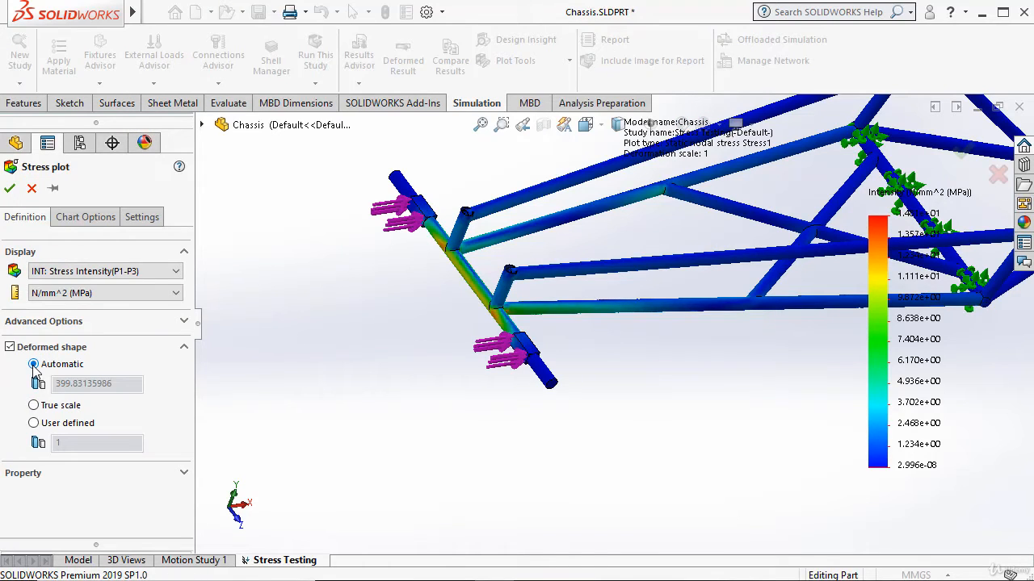
left_click(9, 189)
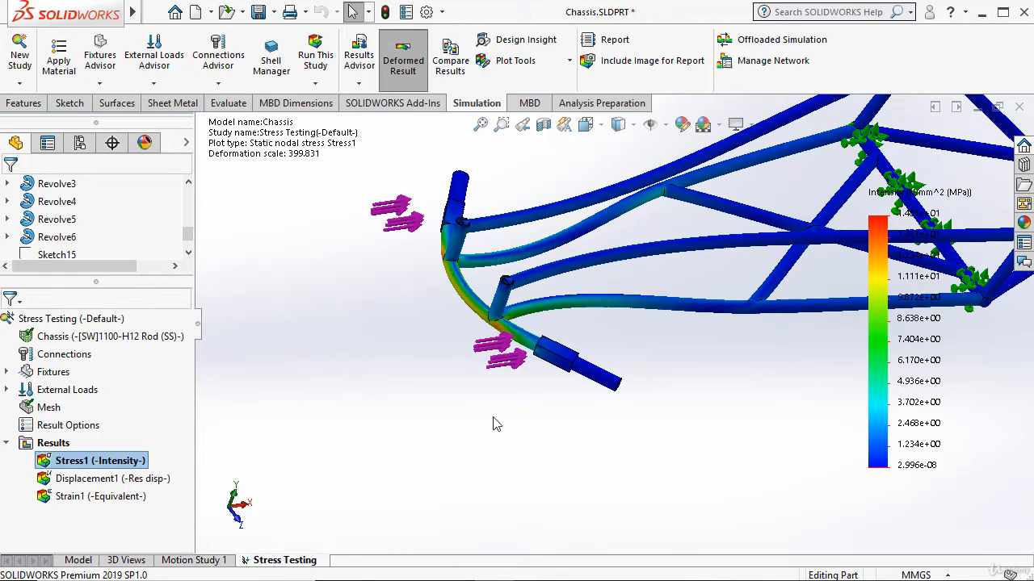
Step: Animate the Stress1 plot of the whole chassis at a speed of 20 and close the animation
scroll(494, 418, "up", 4)
scroll(776, 337, "down", 5)
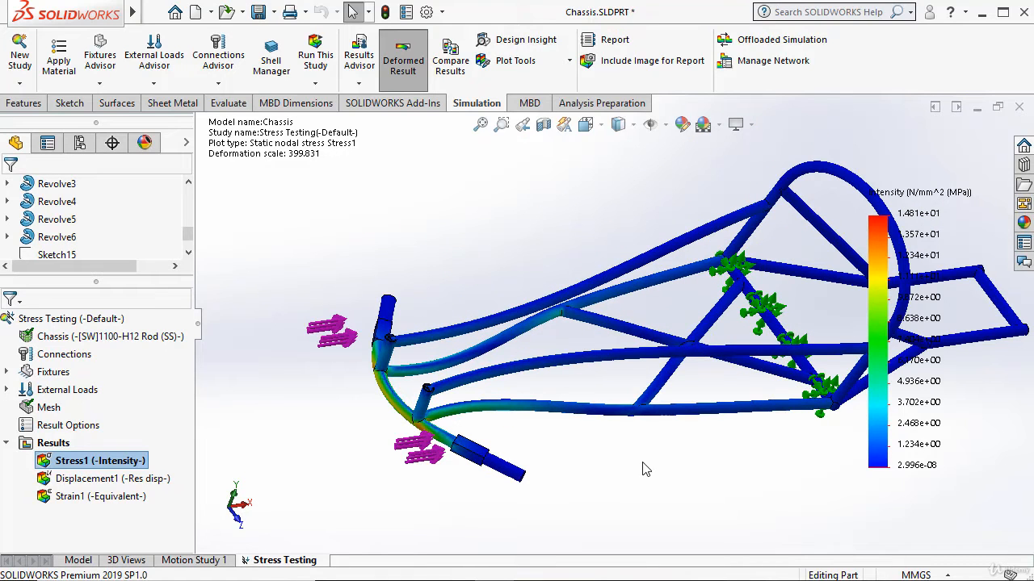
scroll(751, 449, "up", 2)
scroll(740, 445, "down", 2)
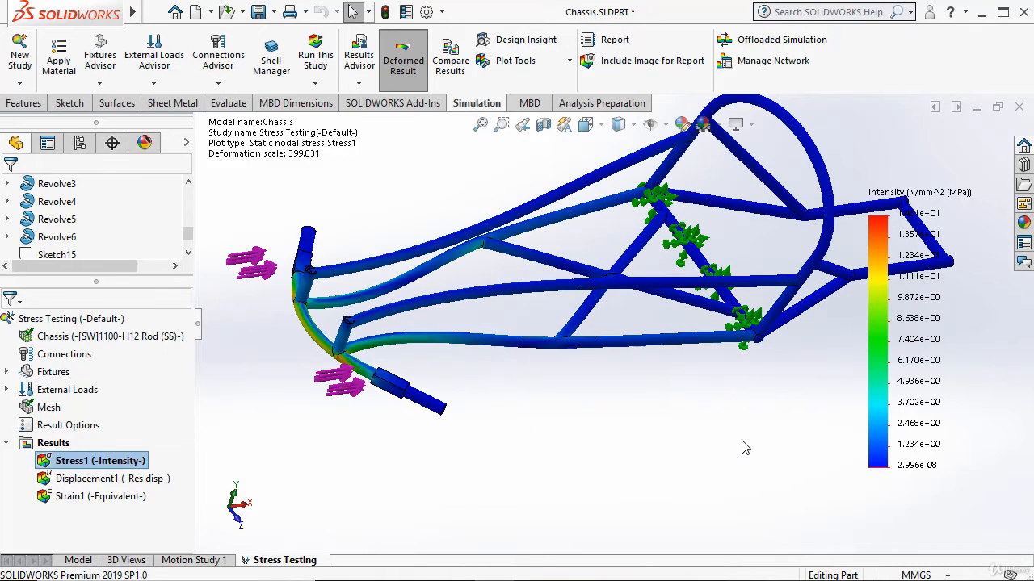
right_click(133, 460)
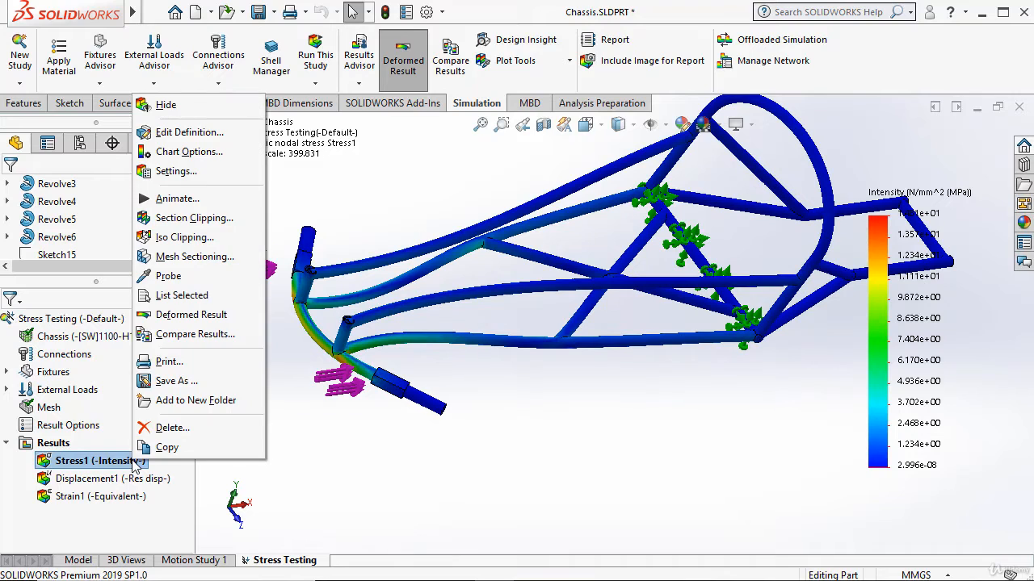
left_click(177, 199)
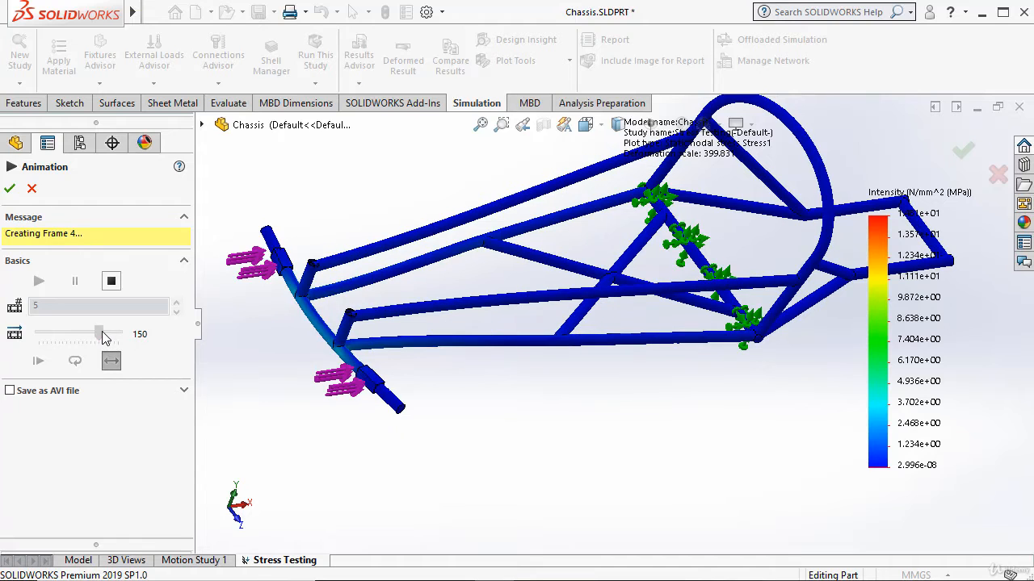
left_click_drag(102, 337, 50, 337)
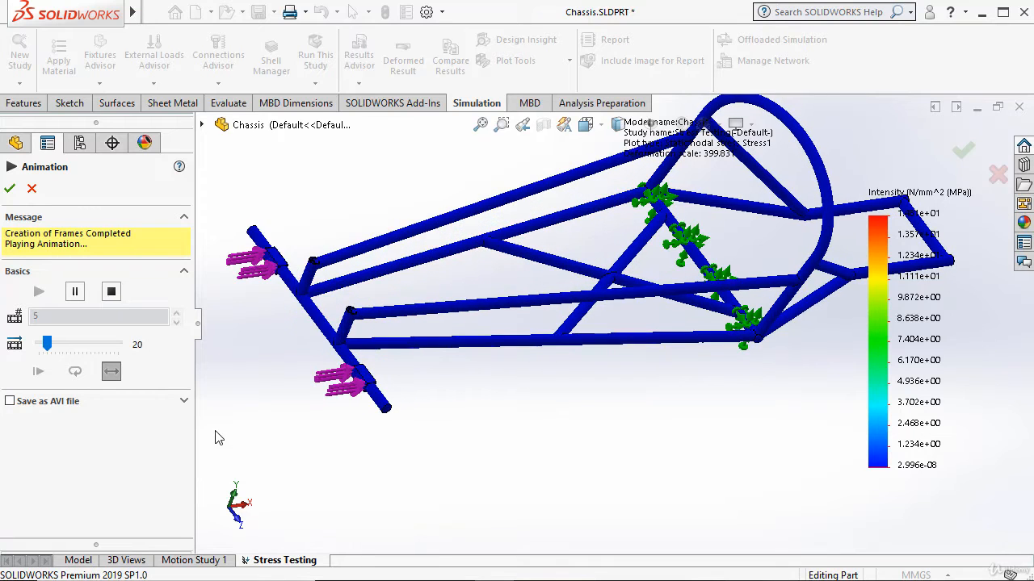
left_click(32, 189)
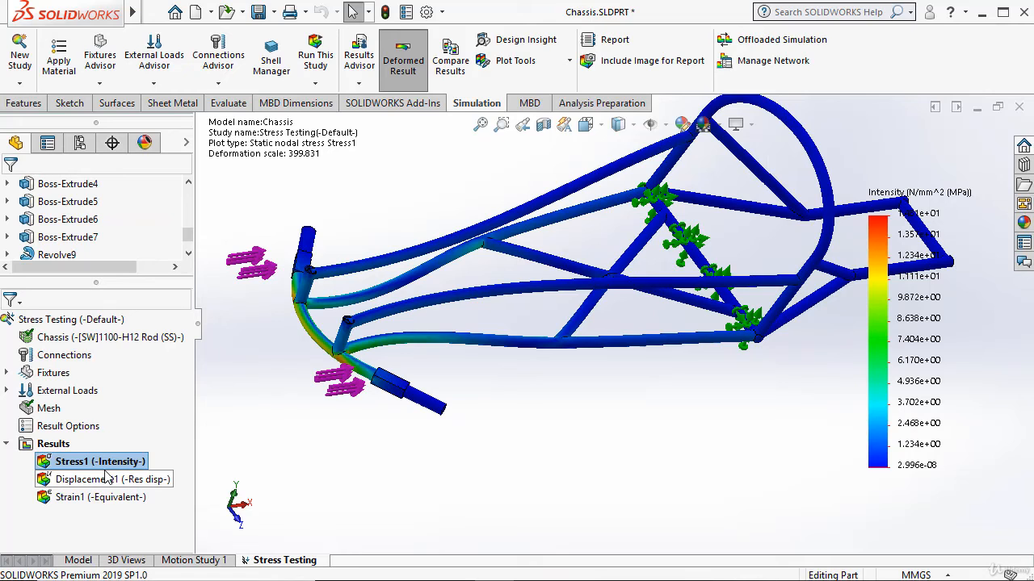
Step: Redefine the Stress1 plot to show the chassis deformation at True scale
right_click(111, 465)
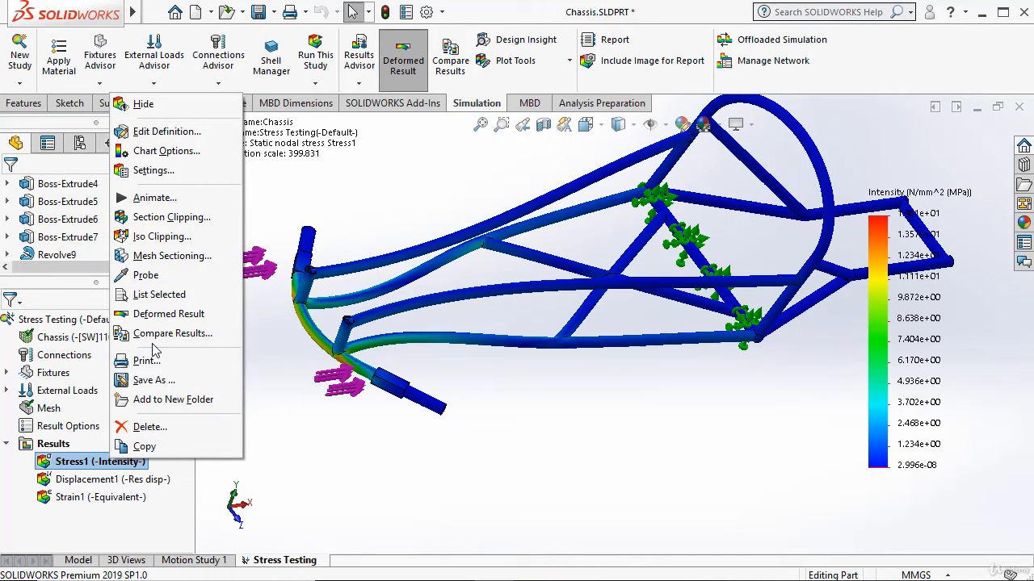
left_click(162, 133)
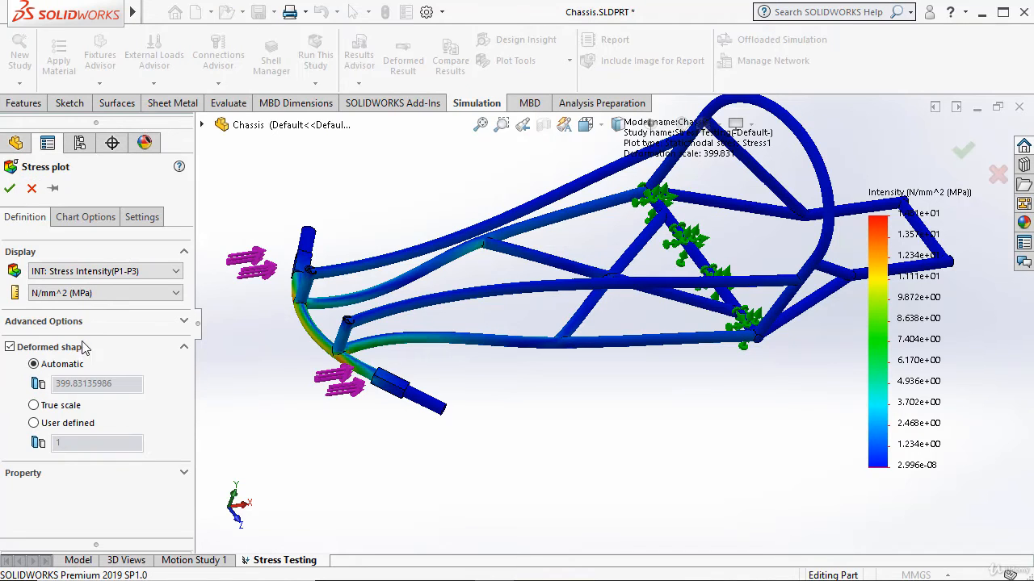
left_click(10, 188)
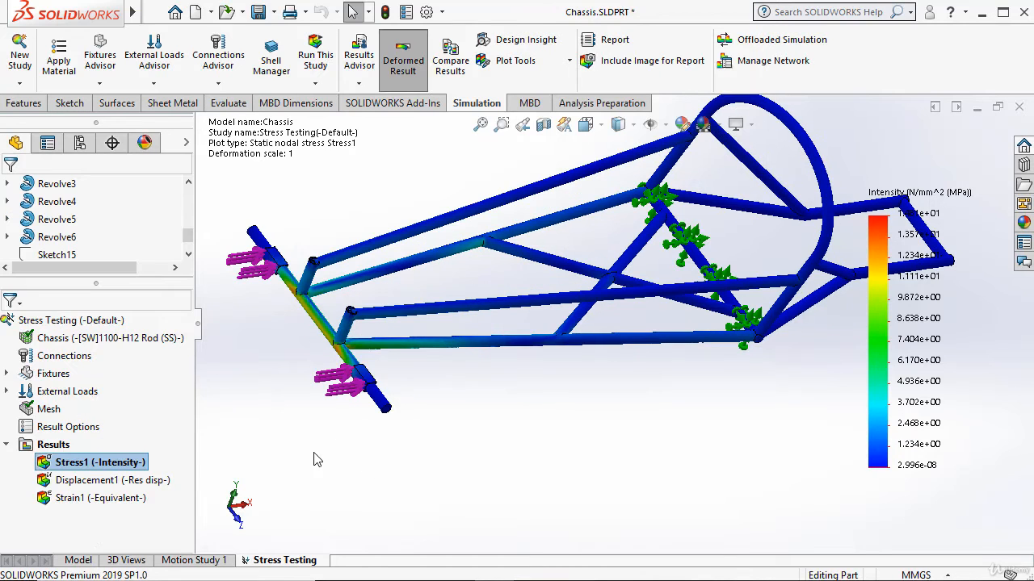
scroll(422, 445, "up", 3)
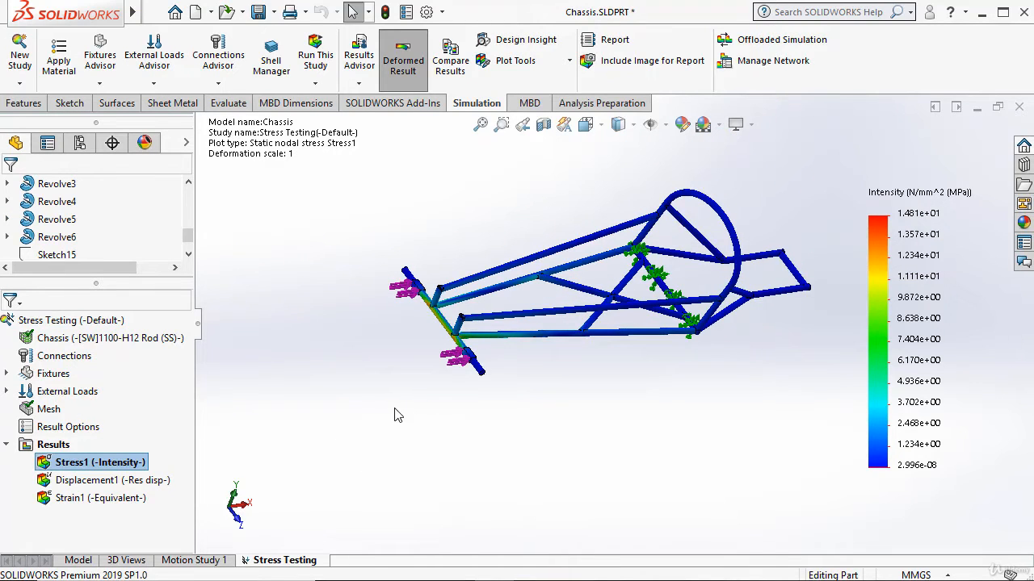
Step: Display the chassis material's properties in SI - N/mm^2 (MPa) and apply 1100-H12 Rod (SS)
right_click(122, 339)
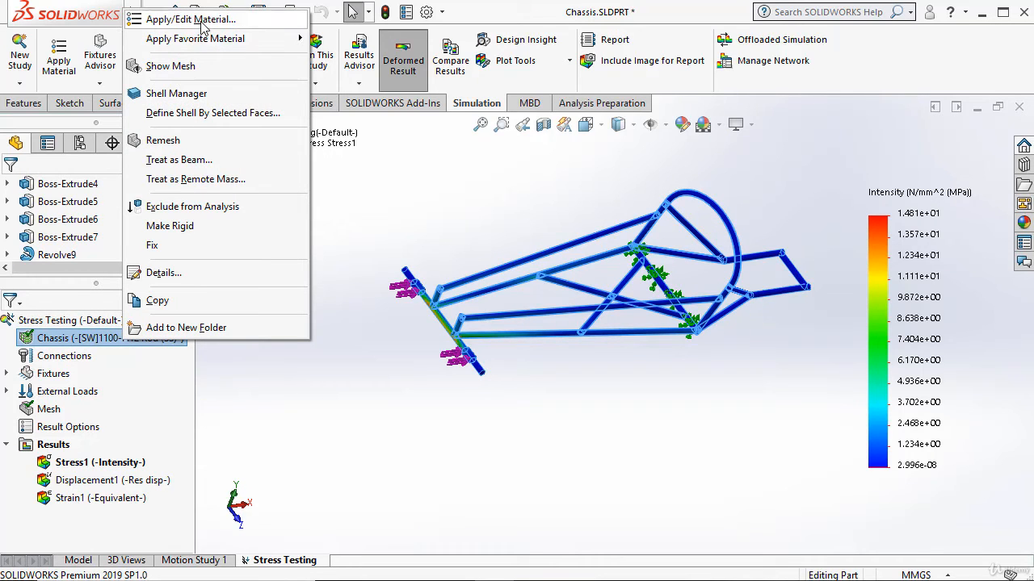
left_click(201, 21)
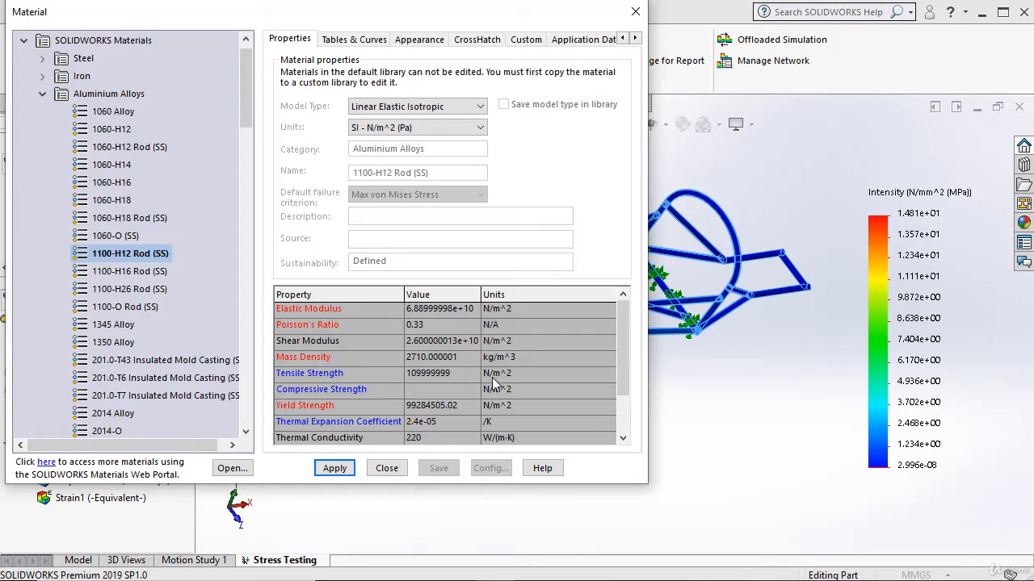
left_click(448, 129)
left_click(422, 174)
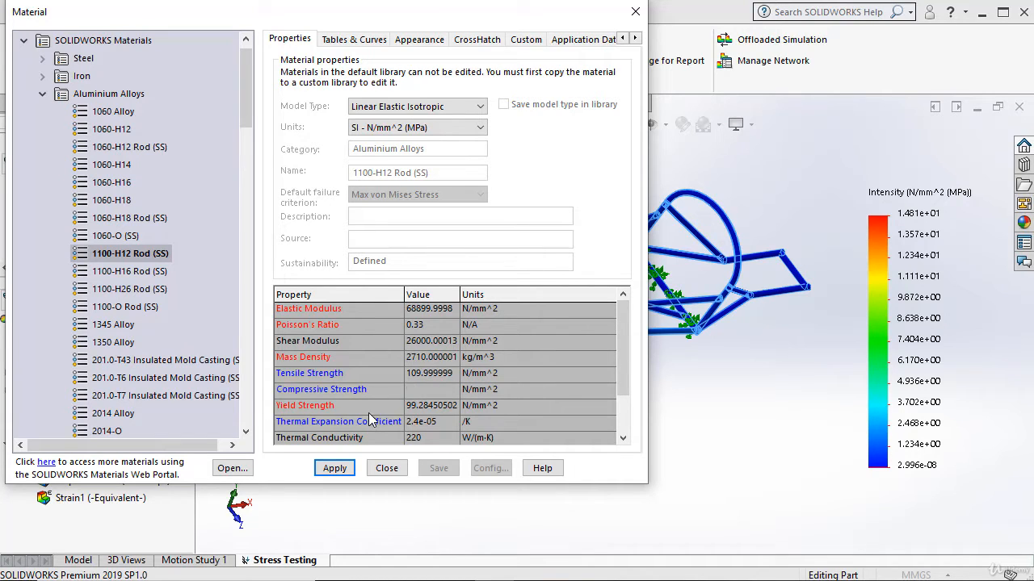
left_click(335, 468)
left_click(387, 468)
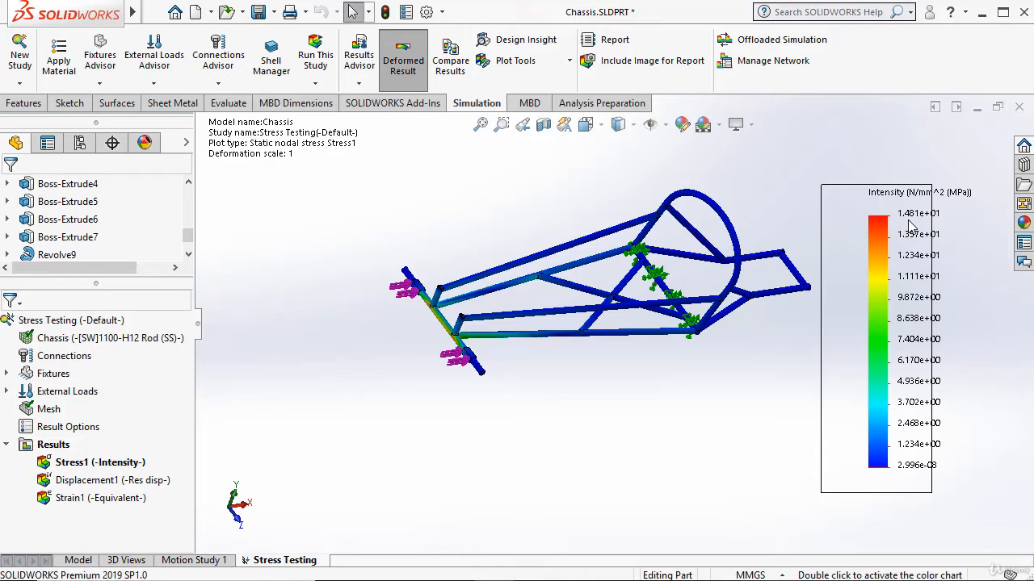
Step: Examine the stress intensity on the front axle tube close up, around its joint with the upright and chassis tube
scroll(524, 351, "down", 6)
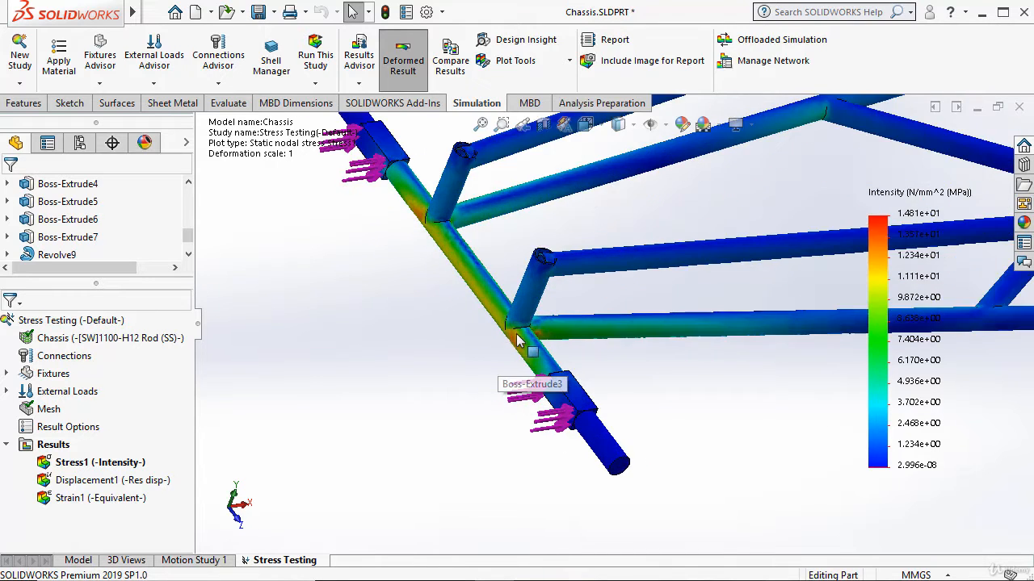
scroll(569, 344, "down", 4)
middle_click_drag(569, 346, 683, 423)
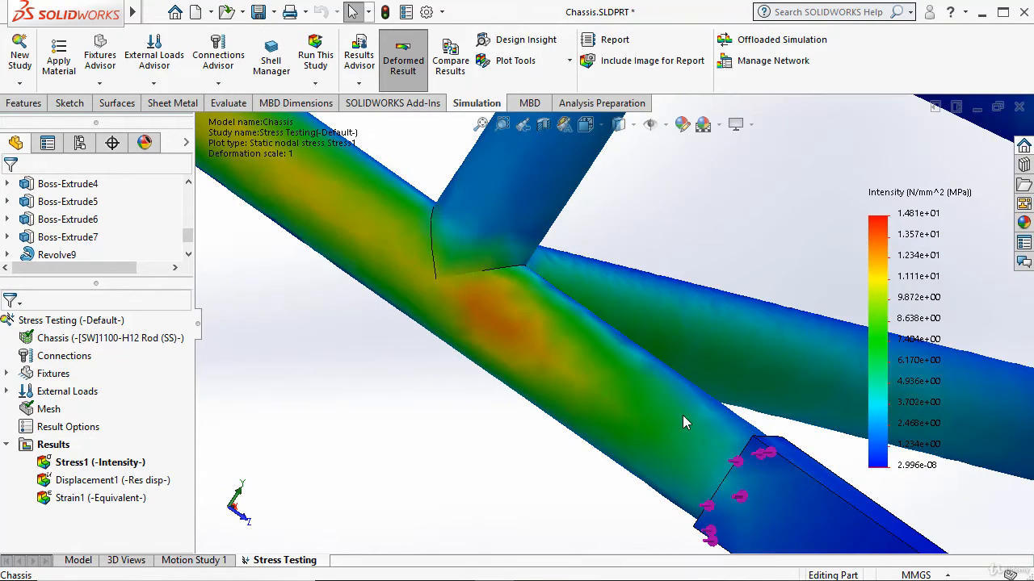
Step: Examine the stress intensity along the front face of the axle tube, from its joint to the loaded block and free end
scroll(682, 415, "up", 3)
scroll(683, 417, "down", 3)
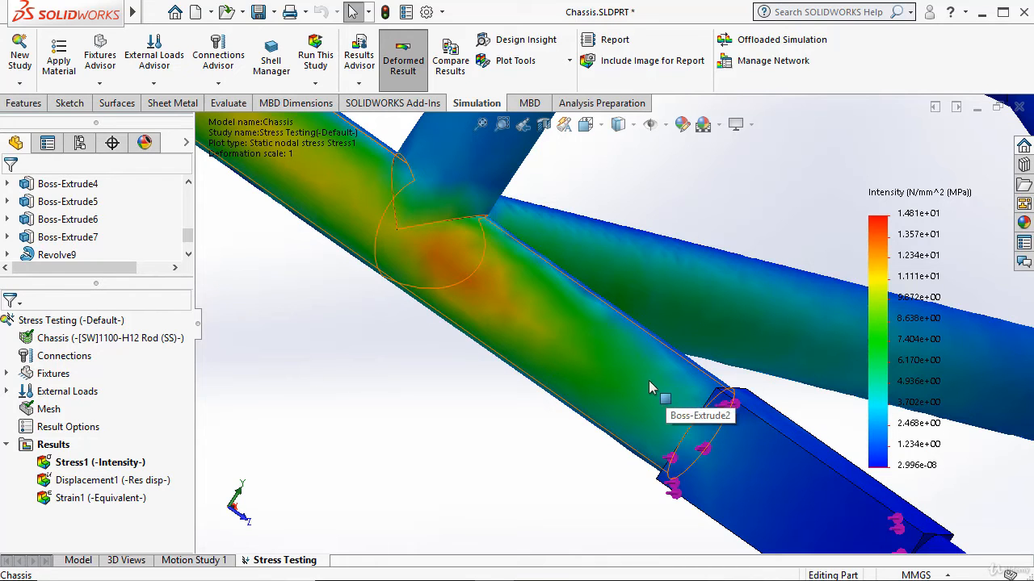
scroll(726, 462, "up", 2)
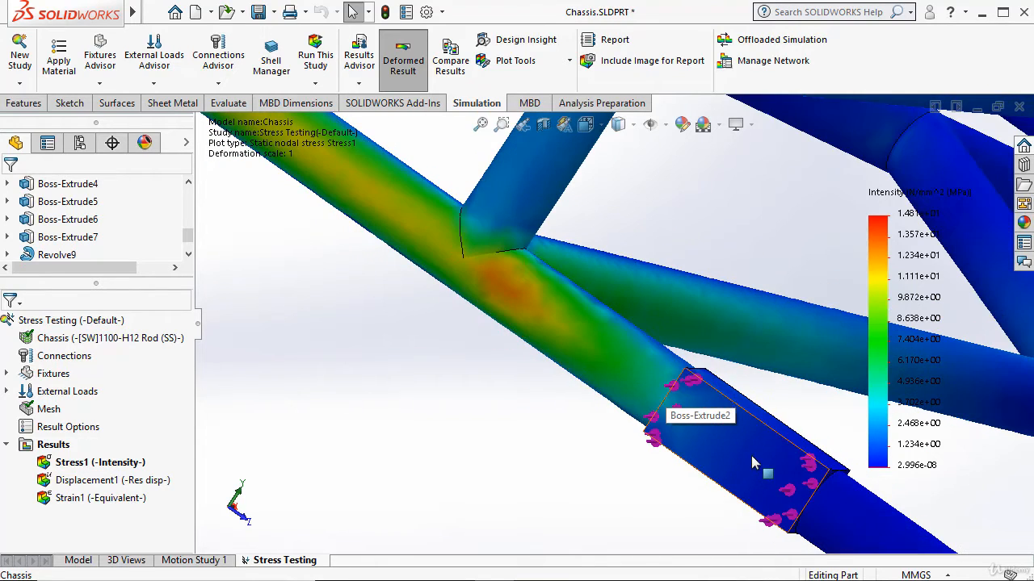
scroll(787, 485, "up", 2)
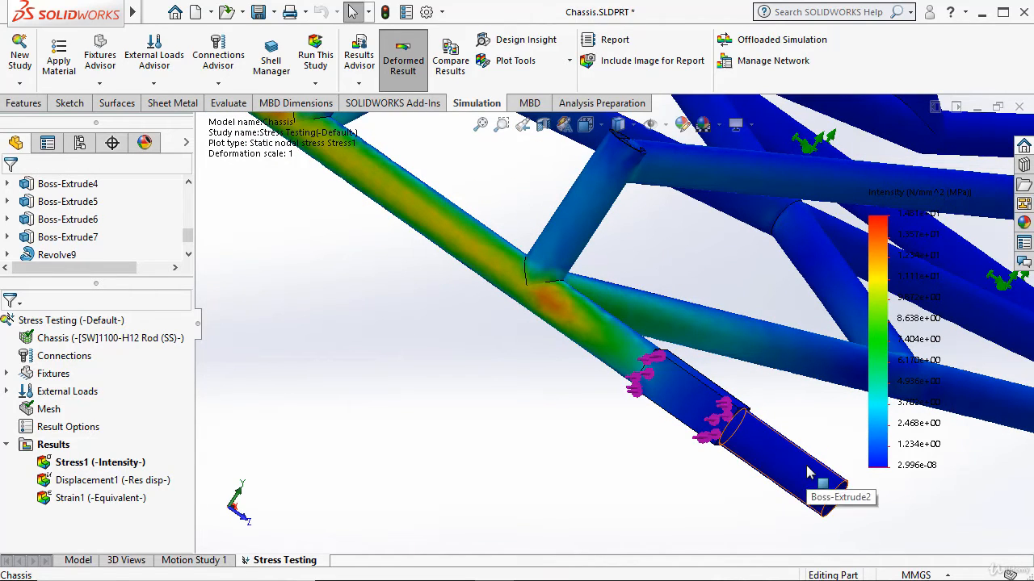
scroll(685, 412, "down", 2)
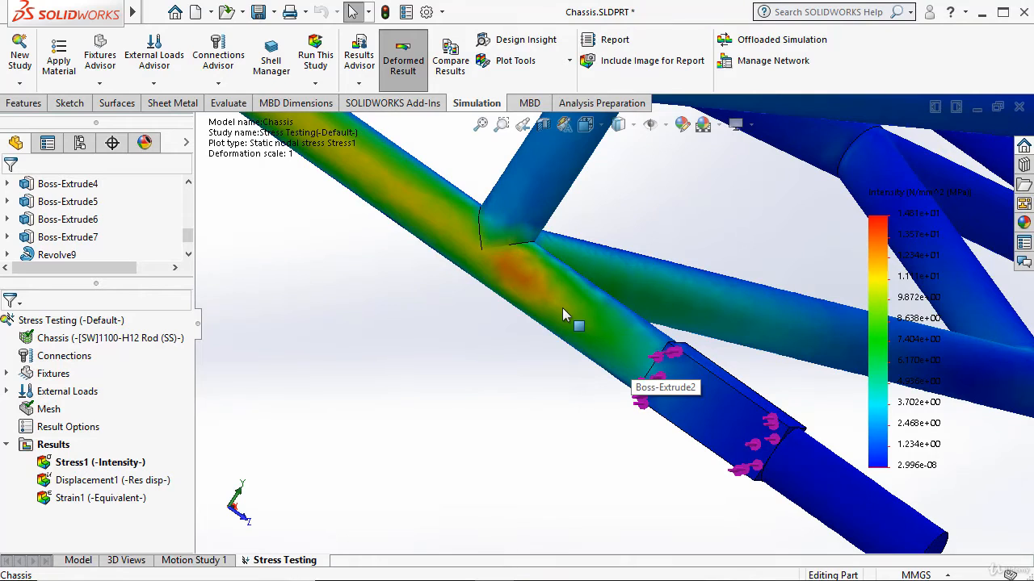
scroll(556, 299, "up", 3)
scroll(556, 294, "down", 2)
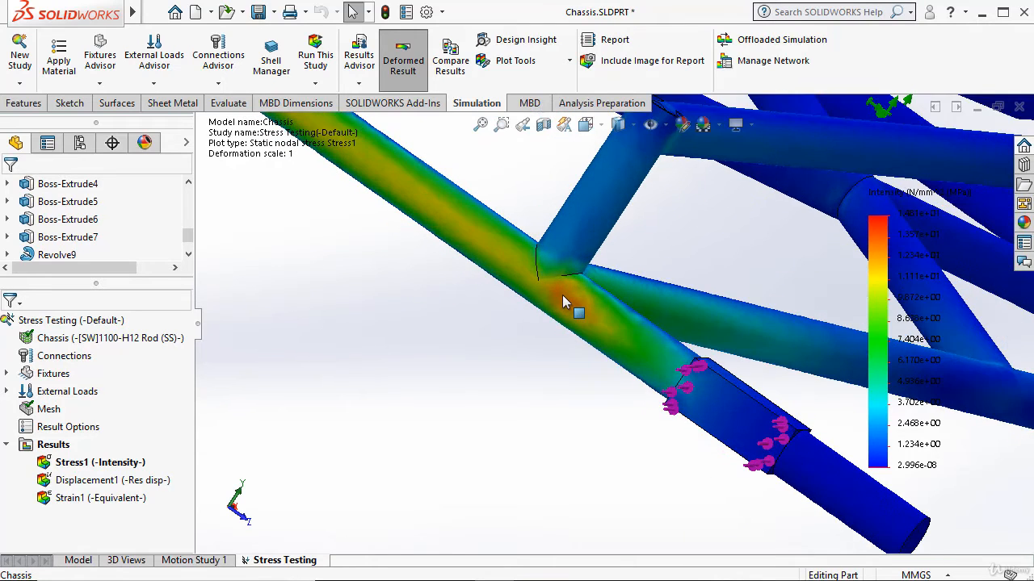
scroll(564, 297, "down", 1)
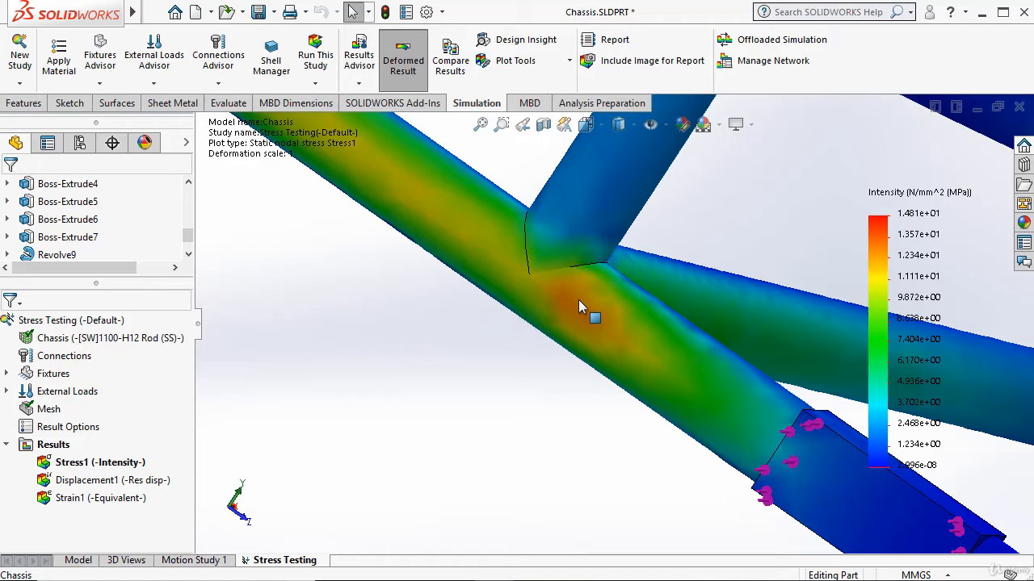
Step: Examine the stress intensity on the rear side of the front axle, close up at both joints with the chassis tubes
middle_click_drag(578, 300, 433, 299)
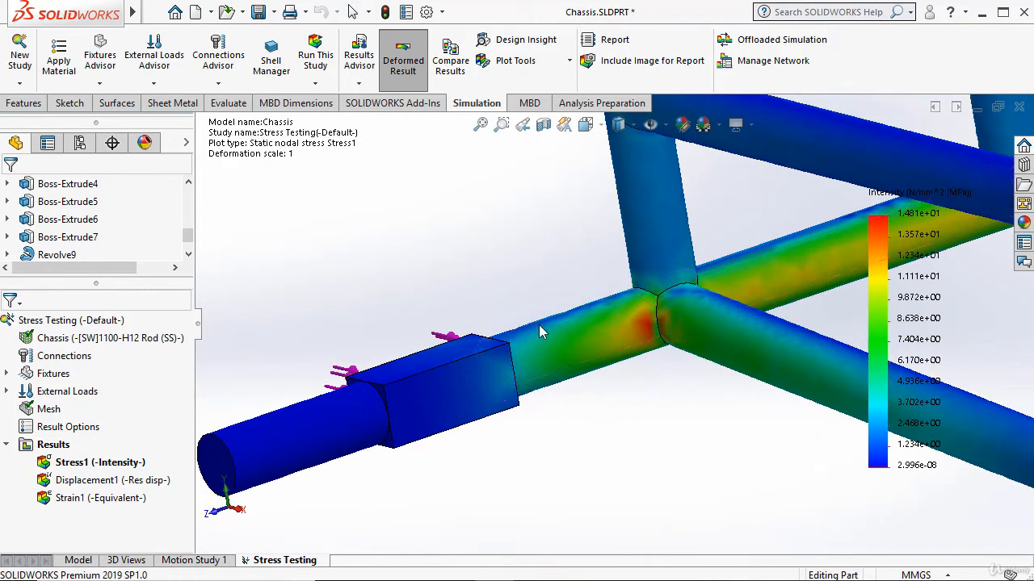
scroll(648, 325, "down", 5)
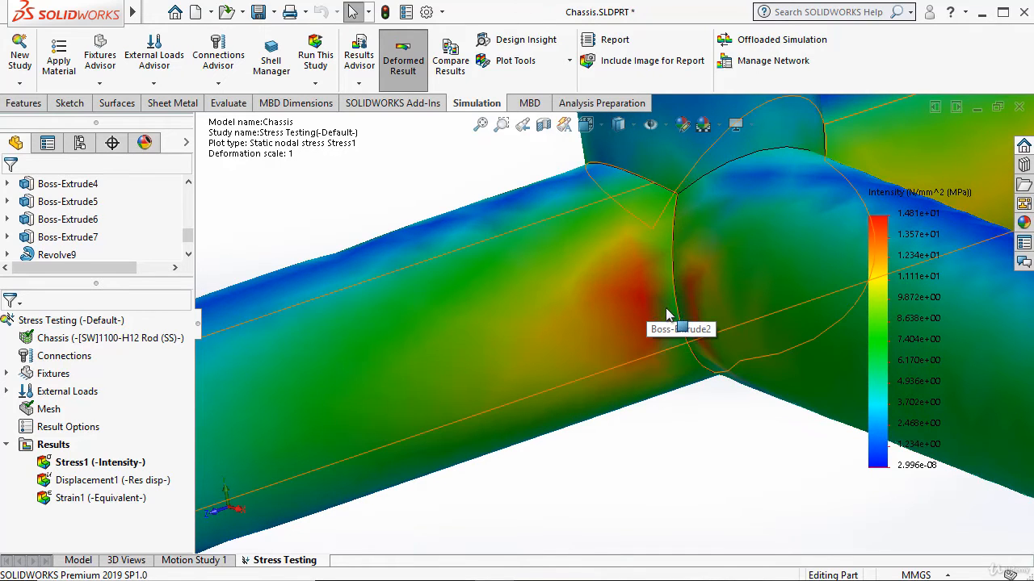
scroll(667, 313, "up", 8)
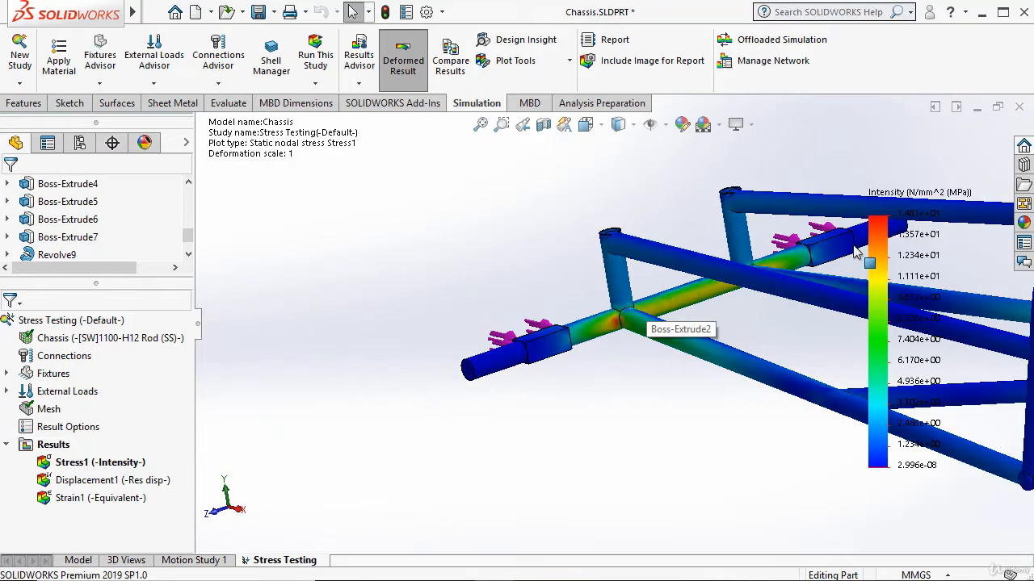
middle_click_drag(854, 251, 767, 275)
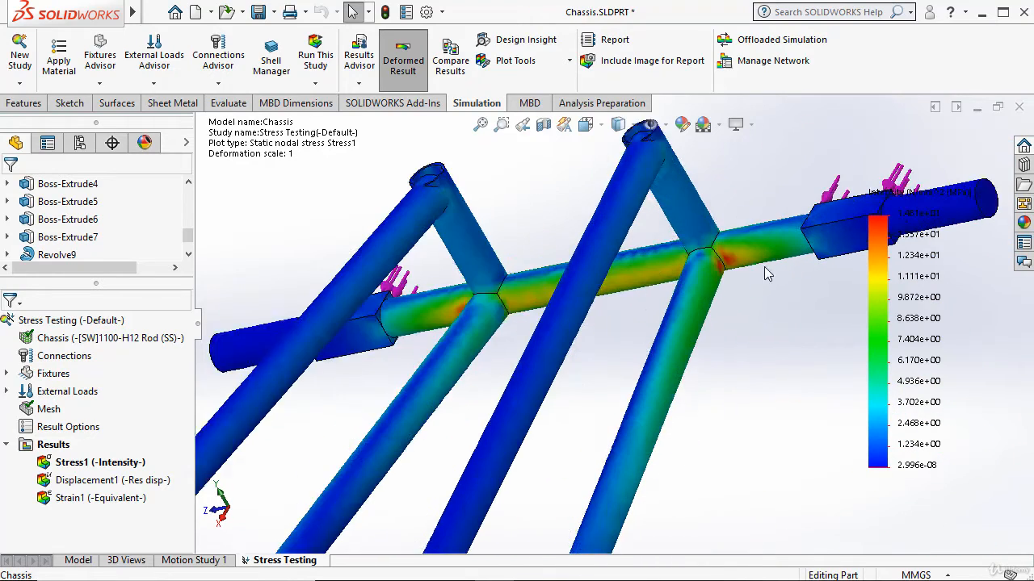
scroll(764, 270, "down", 6)
scroll(691, 286, "up", 5)
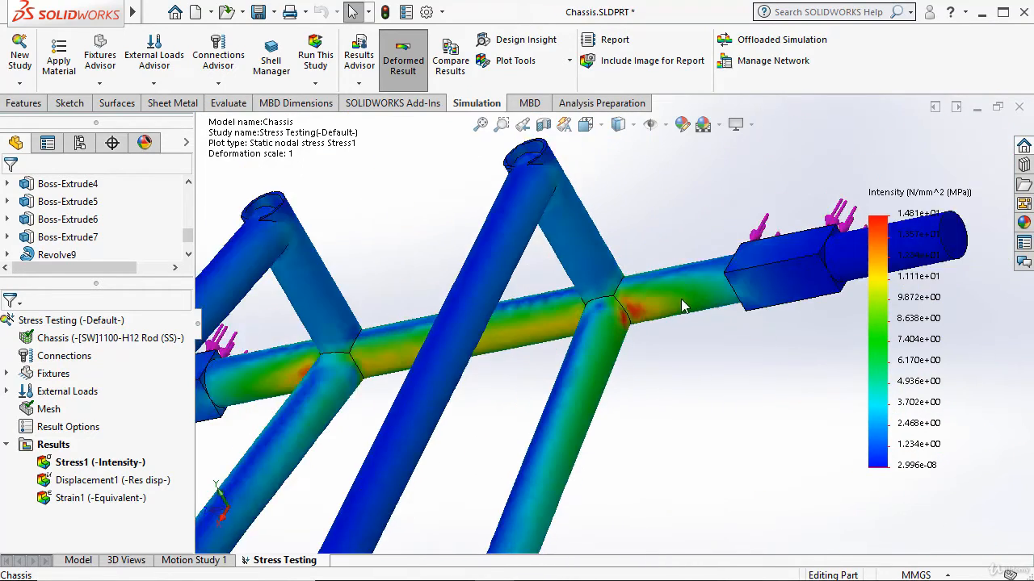
scroll(677, 308, "up", 8)
scroll(610, 362, "down", 5)
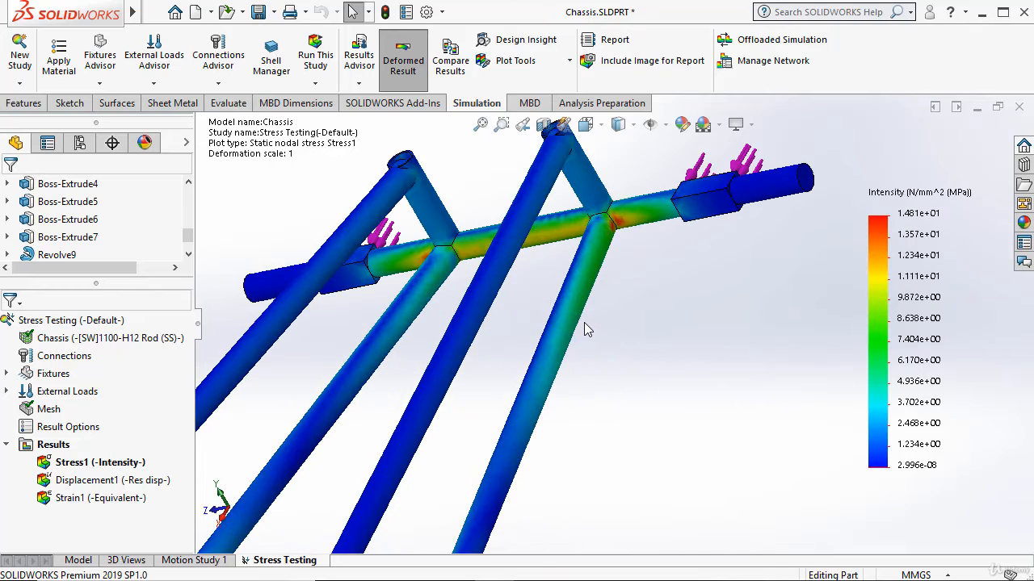
scroll(581, 316, "down", 3)
scroll(580, 314, "up", 3)
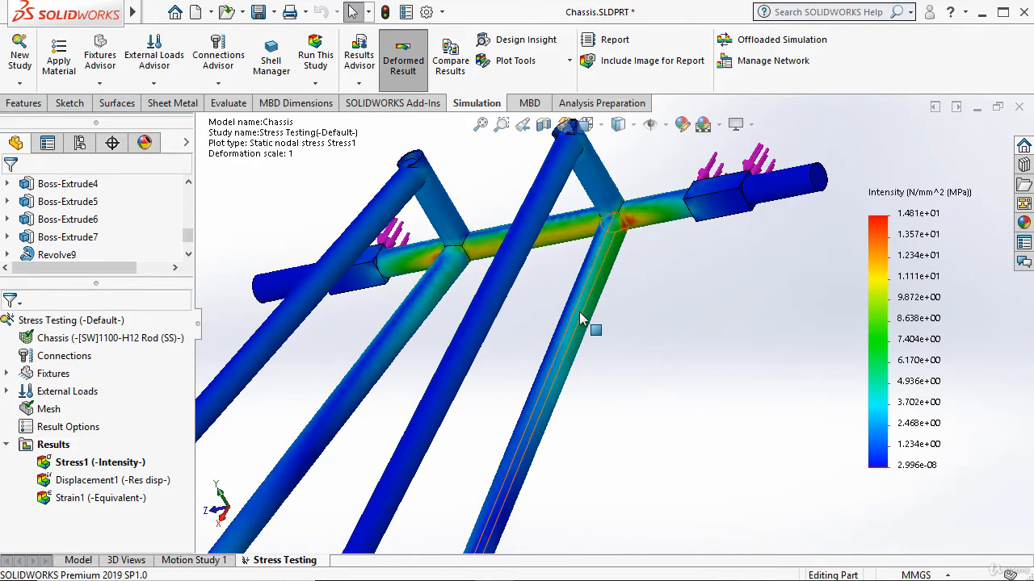
Step: Examine the stress intensity along the long chassis tube back to its joint at the fixed cross tube
scroll(580, 319, "up", 2)
scroll(549, 481, "up", 2)
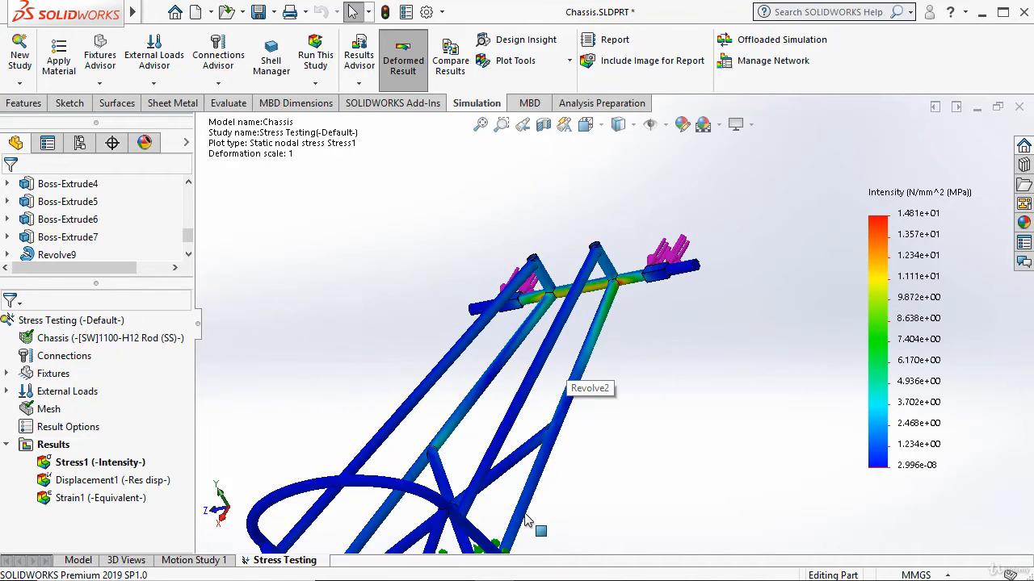
scroll(528, 519, "up", 2)
scroll(581, 428, "down", 6)
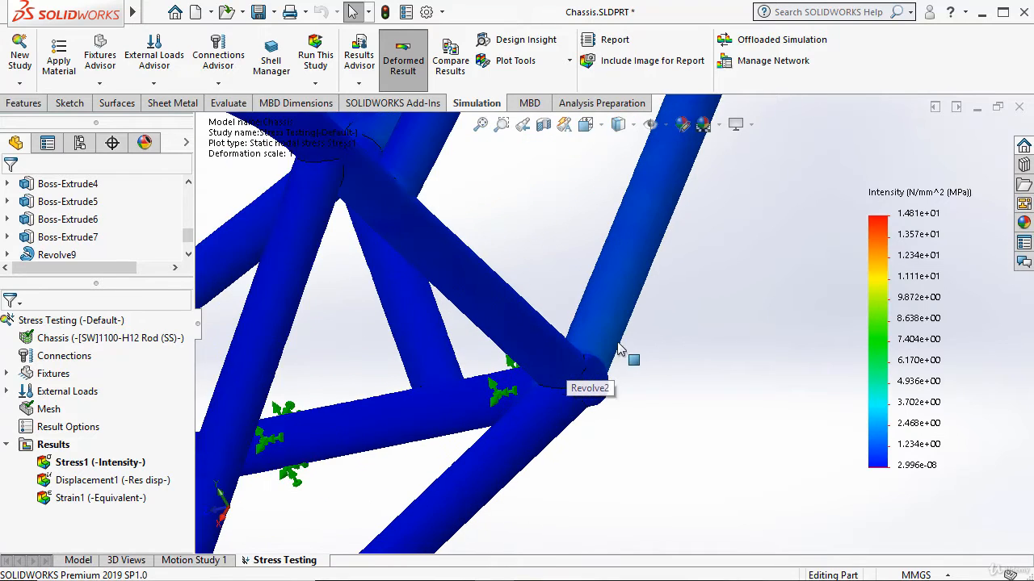
middle_click_drag(618, 349, 601, 397)
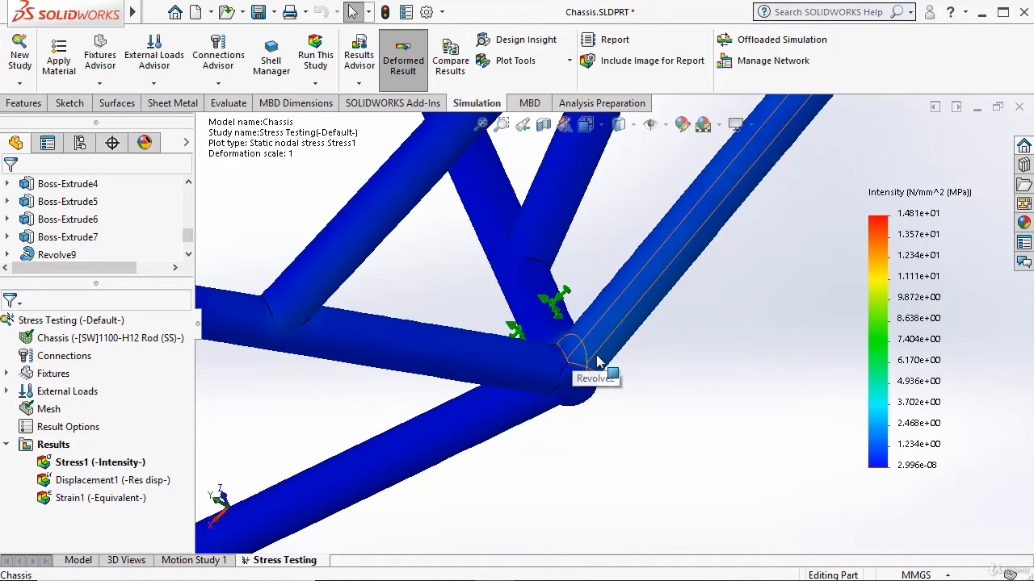
scroll(598, 363, "up", 8)
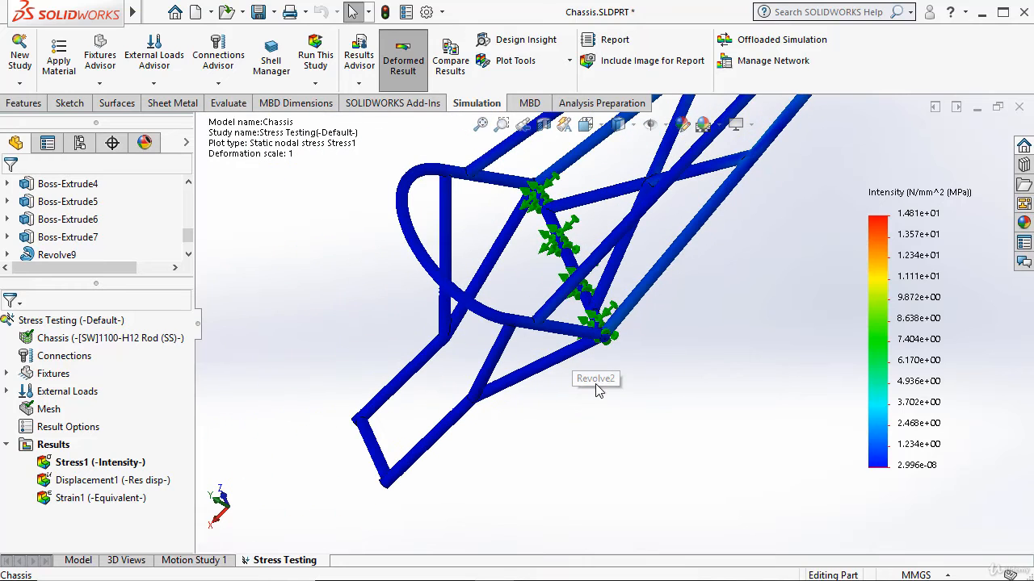
middle_click_drag(690, 252, 820, 380)
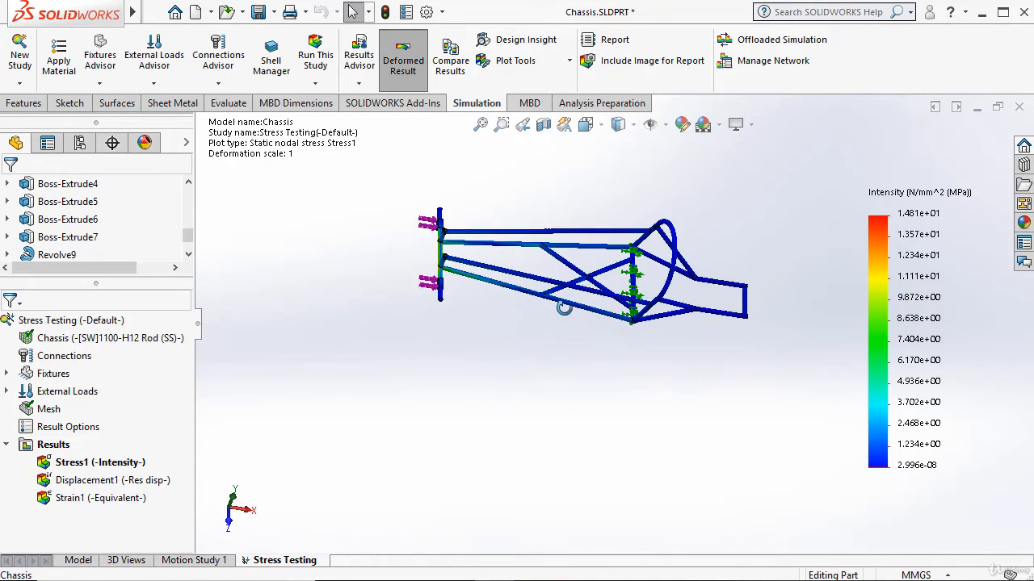
Step: Examine the stress intensity at the chassis front from several angles, comparing the axle tube near both loaded blocks
scroll(477, 263, "down", 4)
scroll(448, 246, "down", 2)
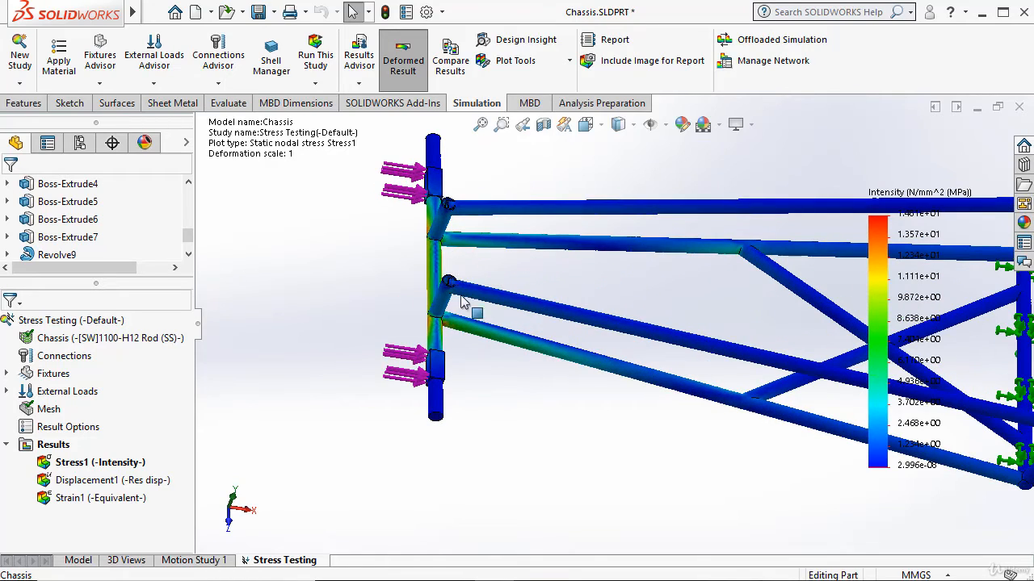
middle_click_drag(437, 321, 414, 358)
scroll(415, 352, "up", 3)
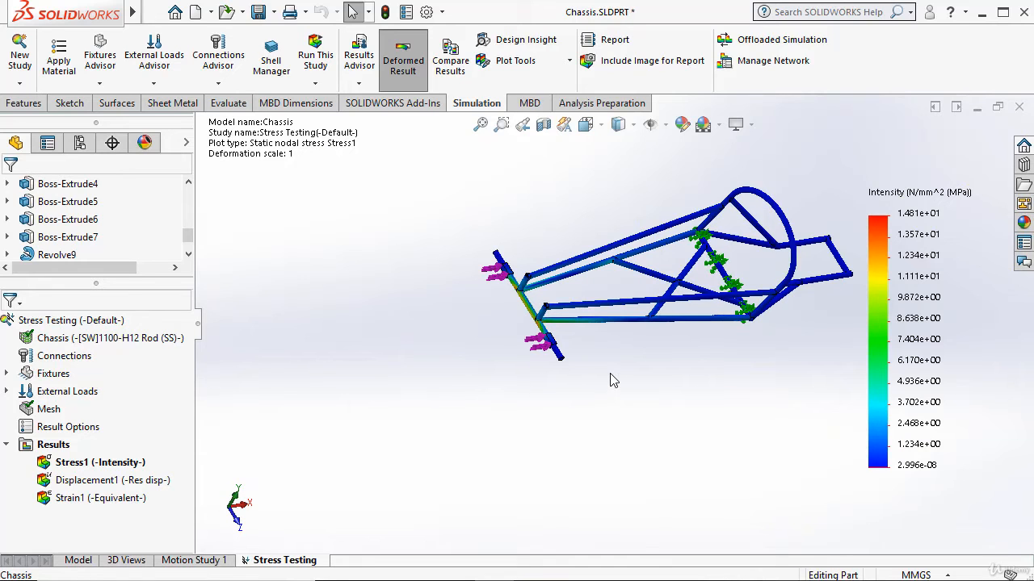
scroll(521, 295, "down", 3)
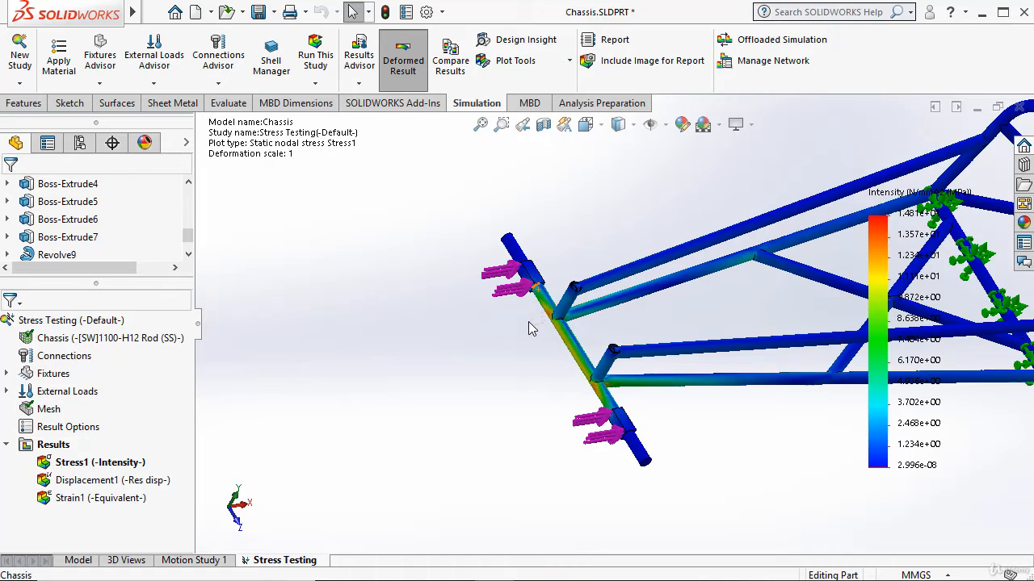
scroll(528, 321, "down", 2)
scroll(568, 346, "down", 2)
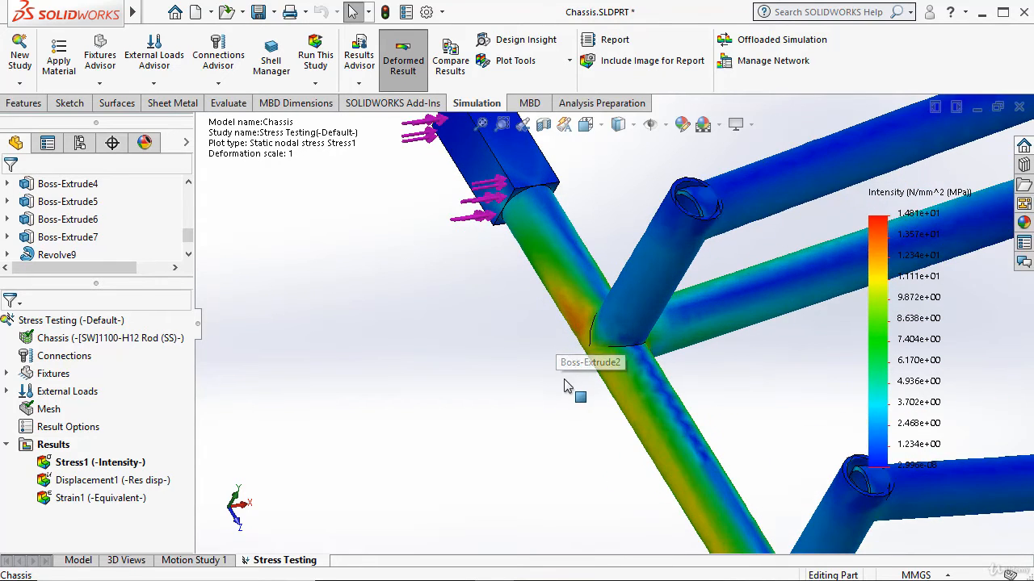
middle_click_drag(564, 380, 605, 309)
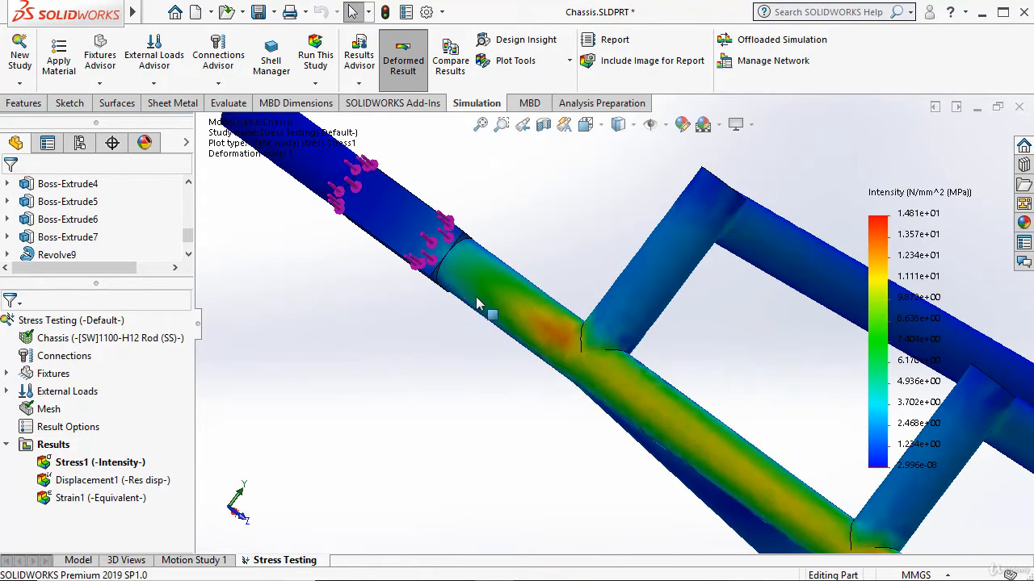
scroll(494, 390, "up", 4)
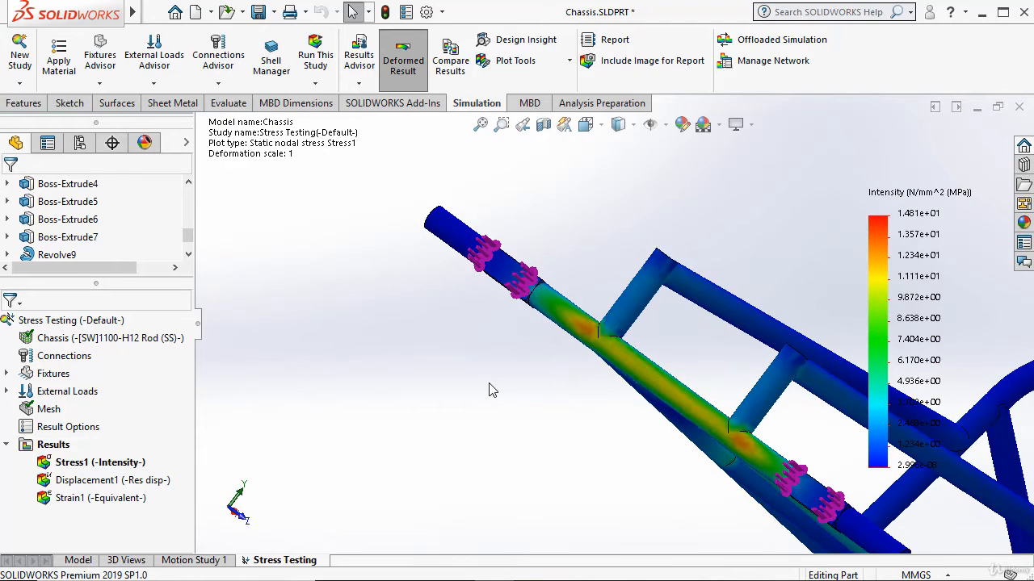
scroll(516, 372, "up", 2)
middle_click_drag(495, 413, 477, 455)
scroll(474, 455, "up", 1)
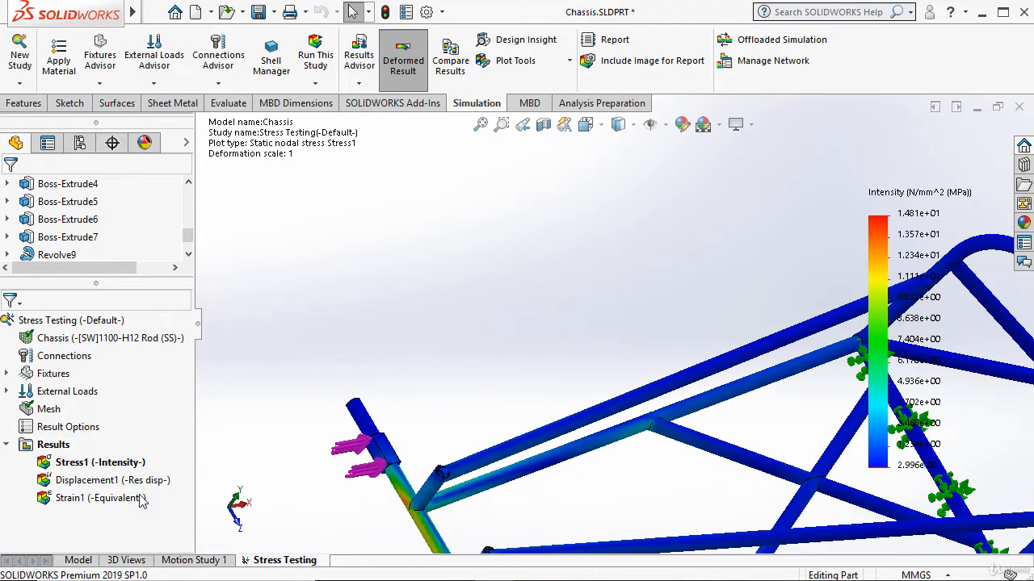
Step: Confirm the Displacement1 plot definition with resultant displacement in mm at True scale, and show the plot
right_click(106, 481)
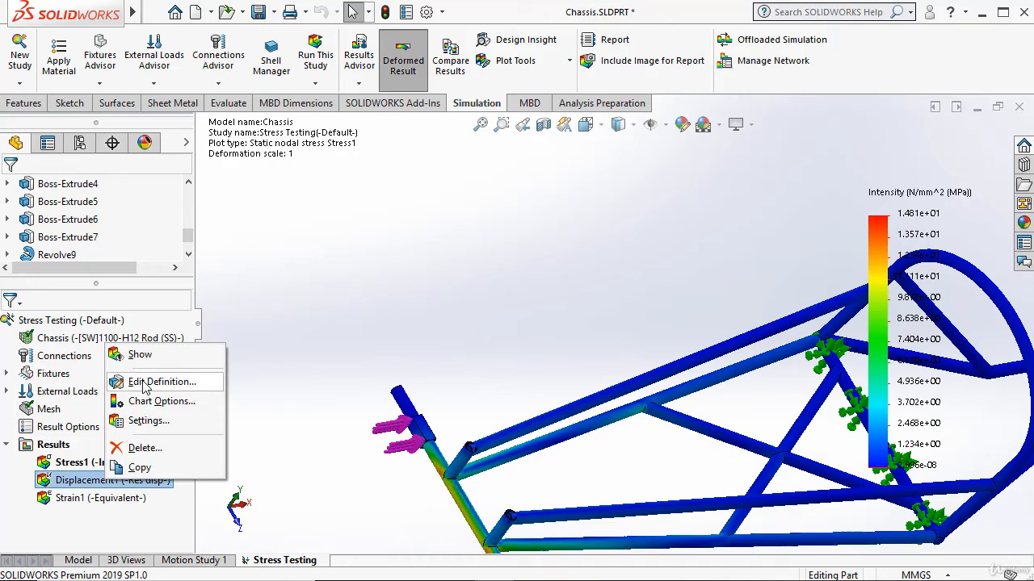
left_click(153, 382)
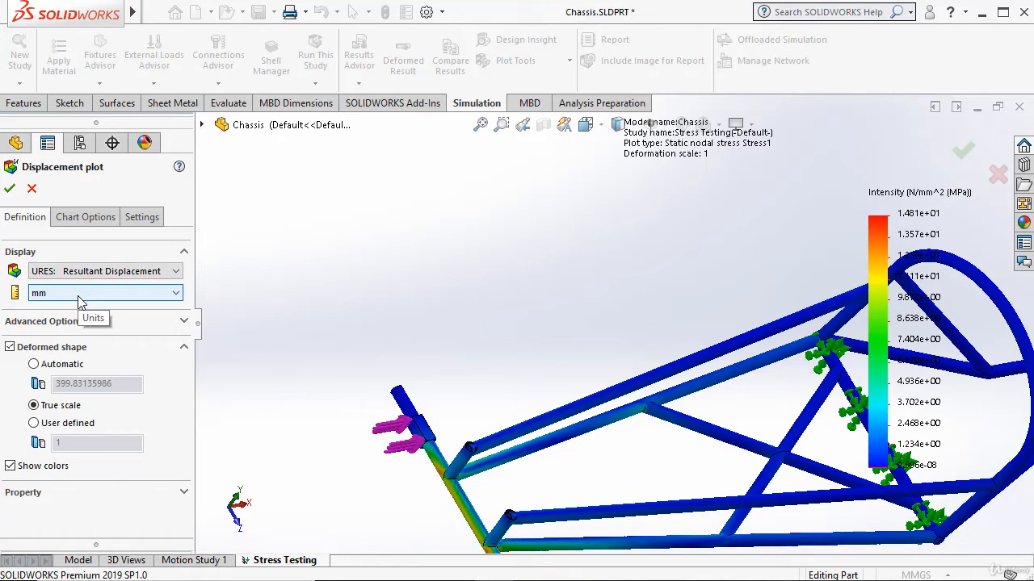
left_click(10, 188)
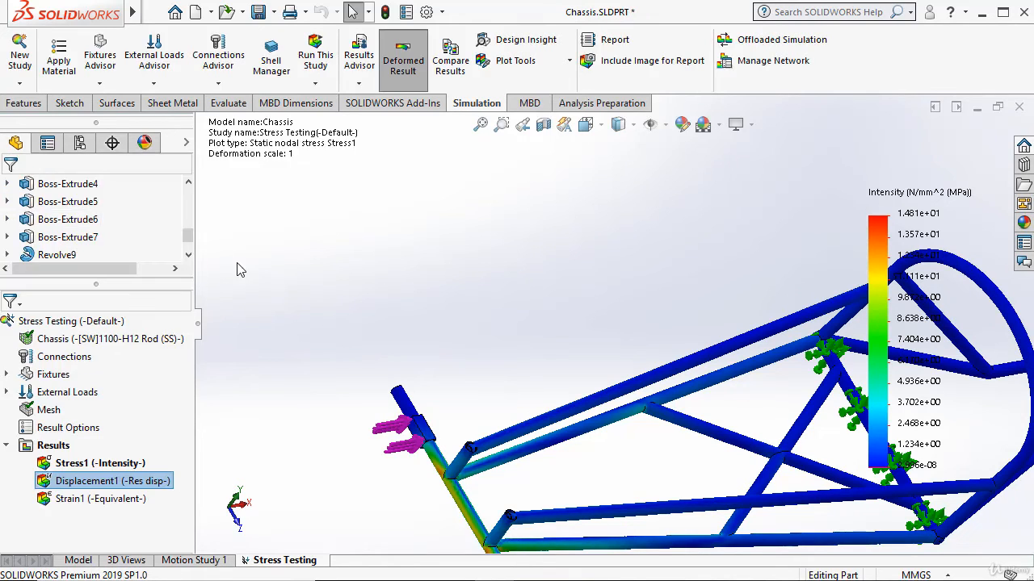
right_click(124, 482)
left_click(149, 361)
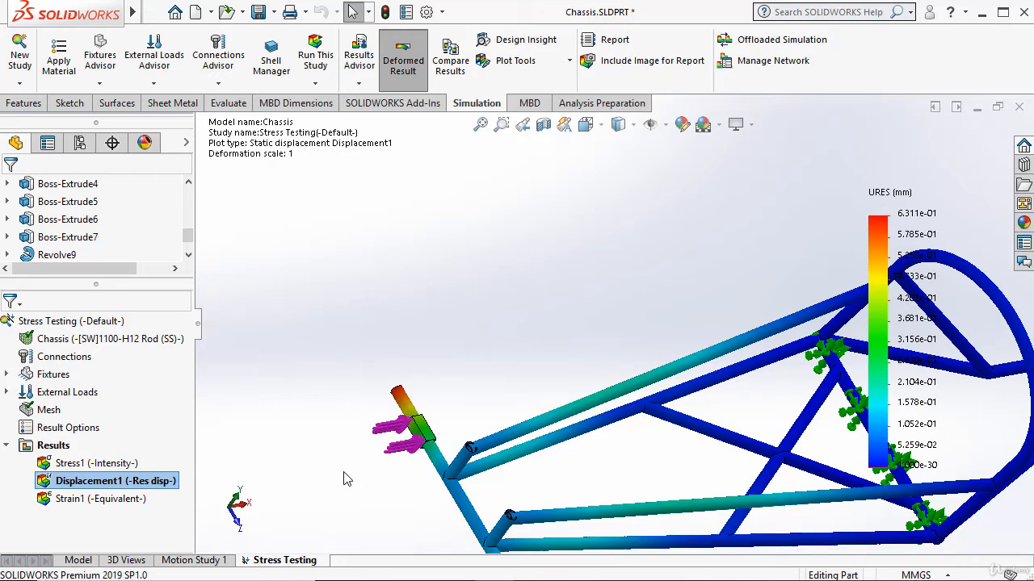
Step: Examine the resultant displacement along the front axle, from its free end past the loaded block to the chassis tube joints
scroll(512, 438, "up", 3)
scroll(541, 364, "down", 8)
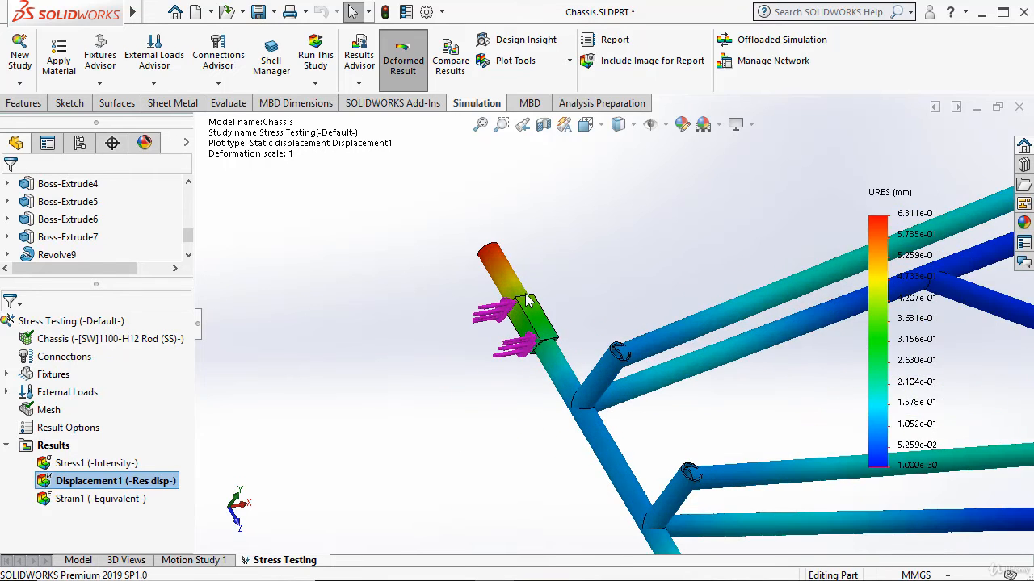
scroll(507, 287, "down", 3)
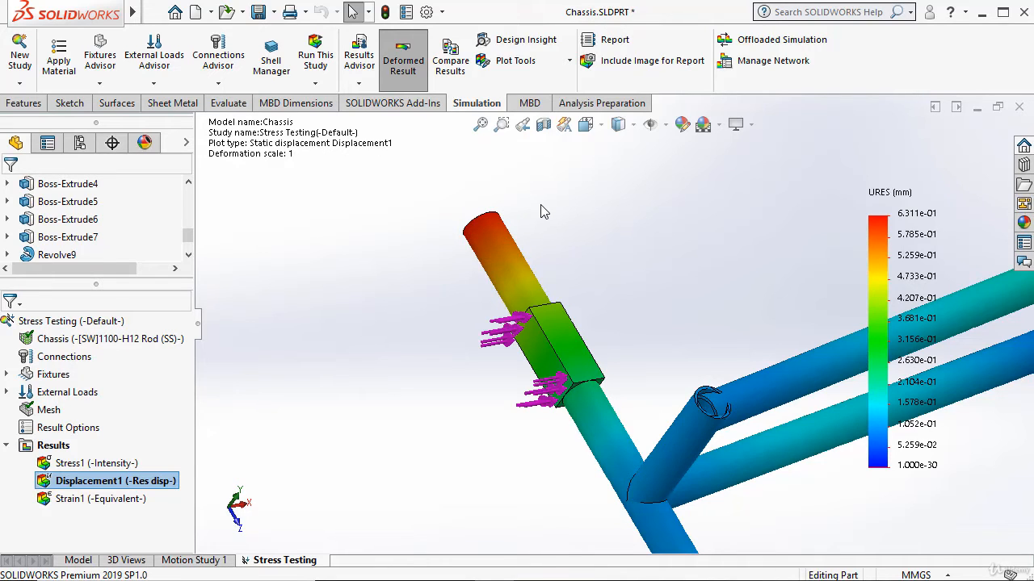
middle_click_drag(543, 212, 546, 231)
scroll(569, 259, "down", 4)
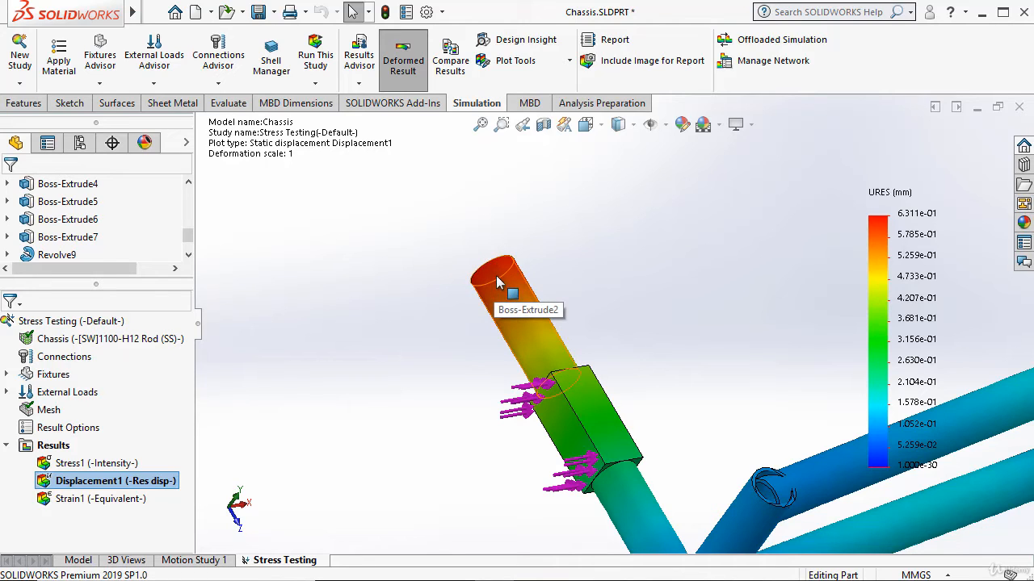
scroll(501, 279, "up", 5)
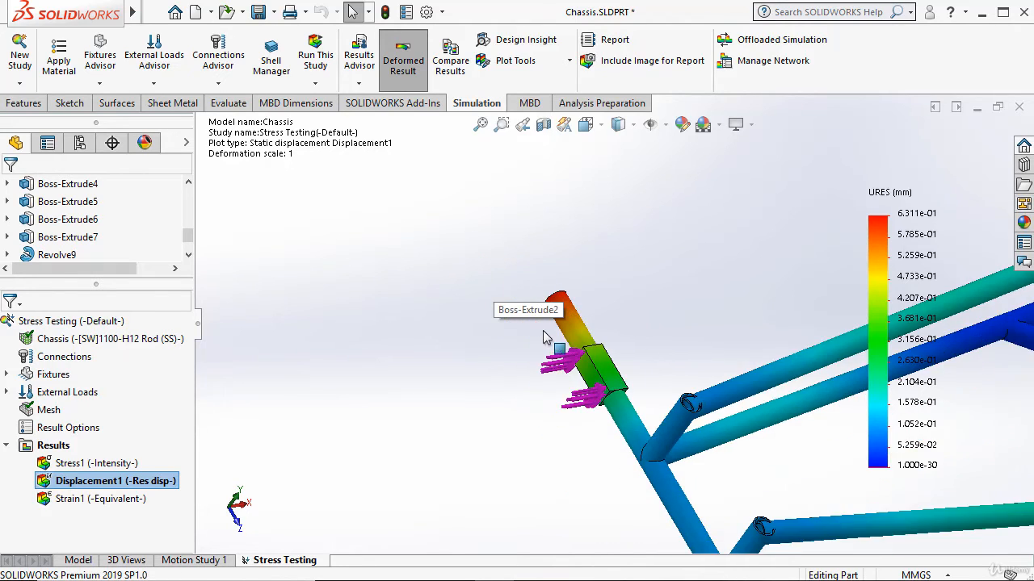
scroll(650, 452, "down", 2)
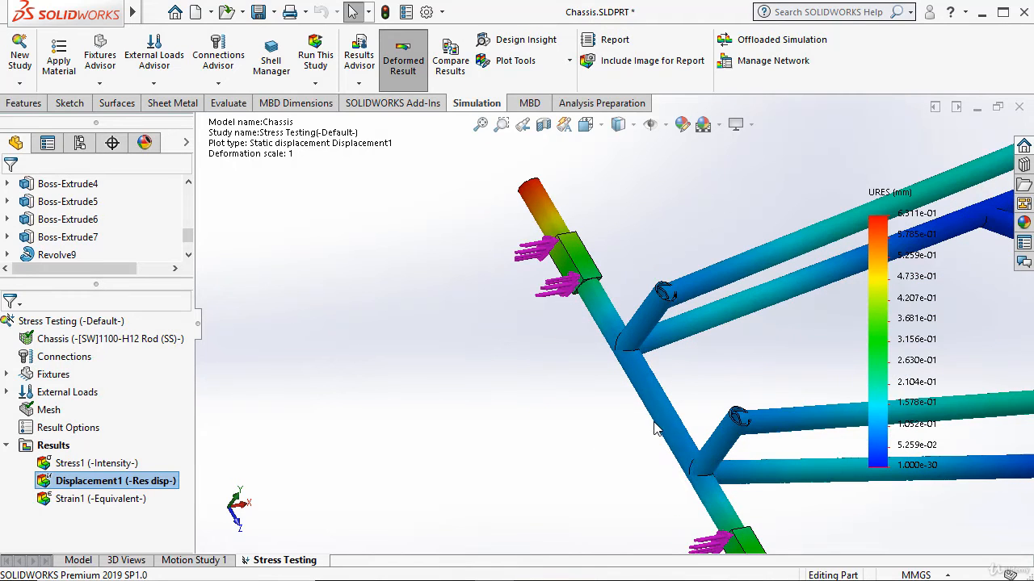
scroll(658, 436, "down", 2)
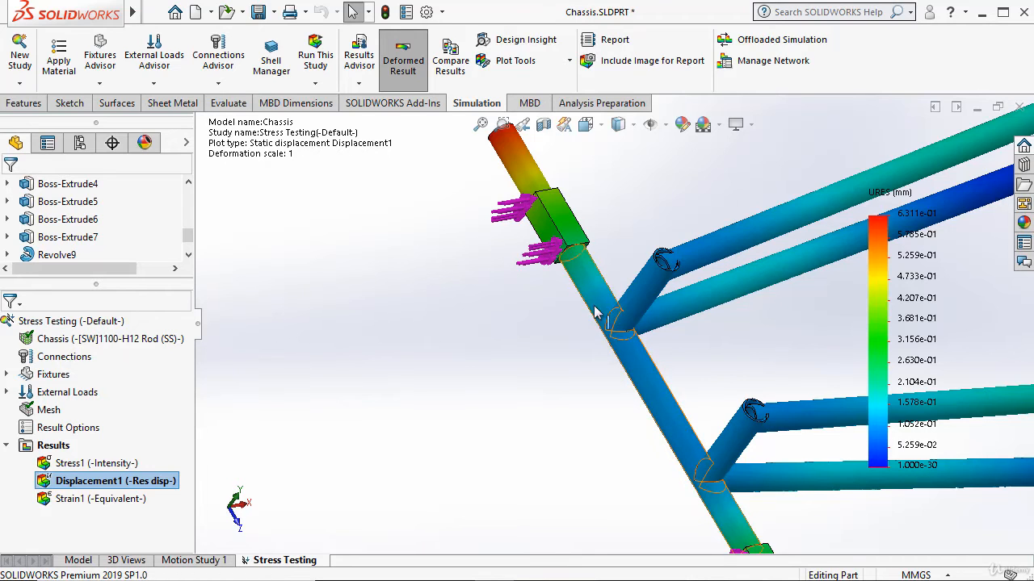
Step: Set the deformed shape of the Displacement1 resultant displacement plot to Automatic scale
scroll(724, 483, "up", 5)
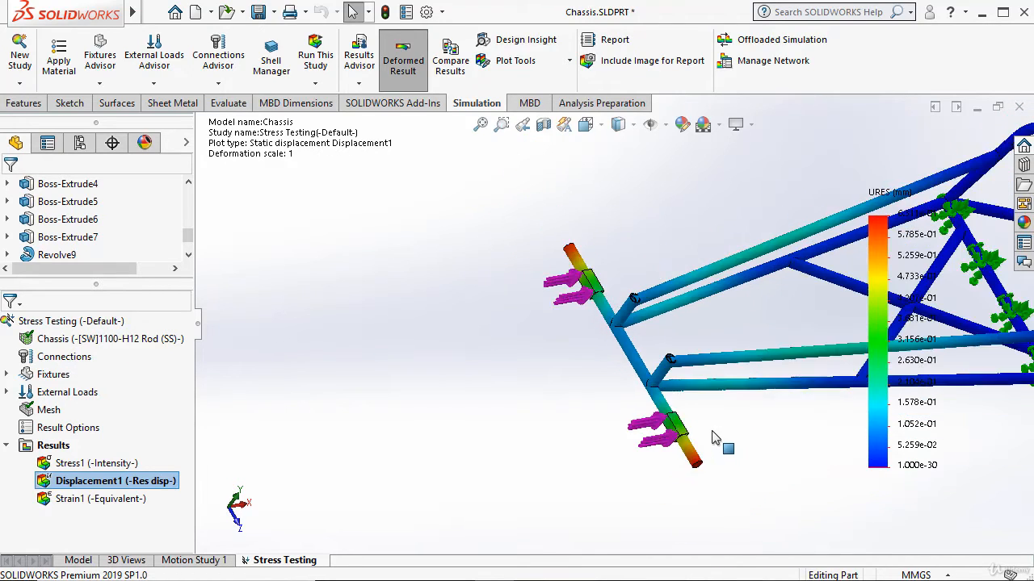
scroll(714, 430, "up", 2)
scroll(708, 290, "down", 3)
scroll(698, 285, "up", 1)
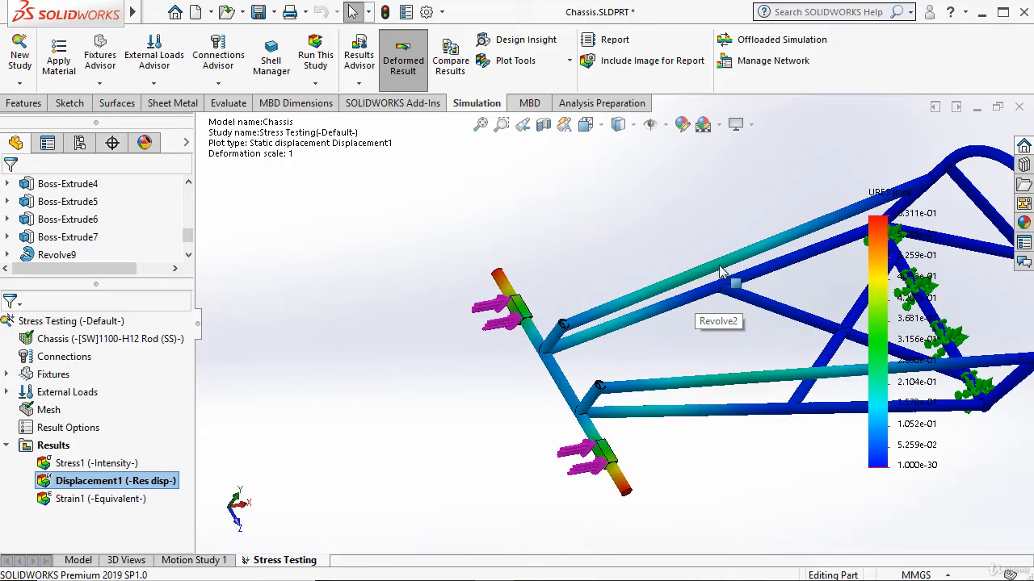
scroll(463, 461, "up", 2)
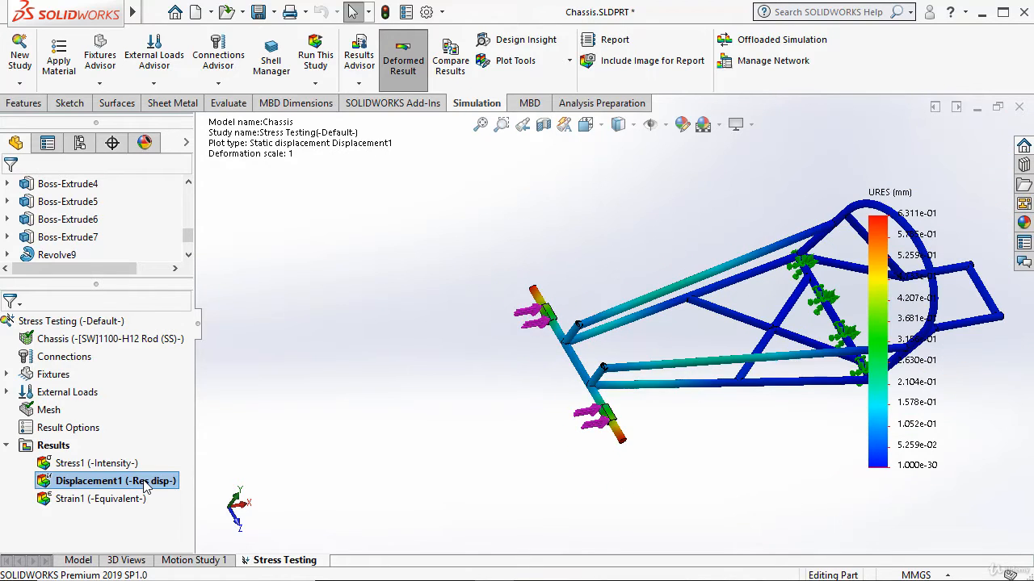
right_click(145, 484)
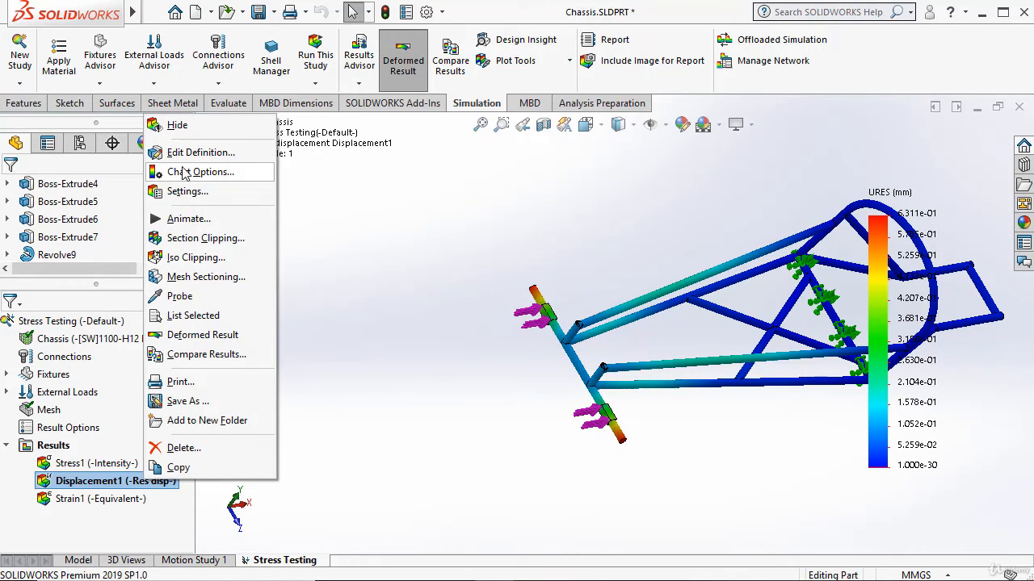
left_click(184, 153)
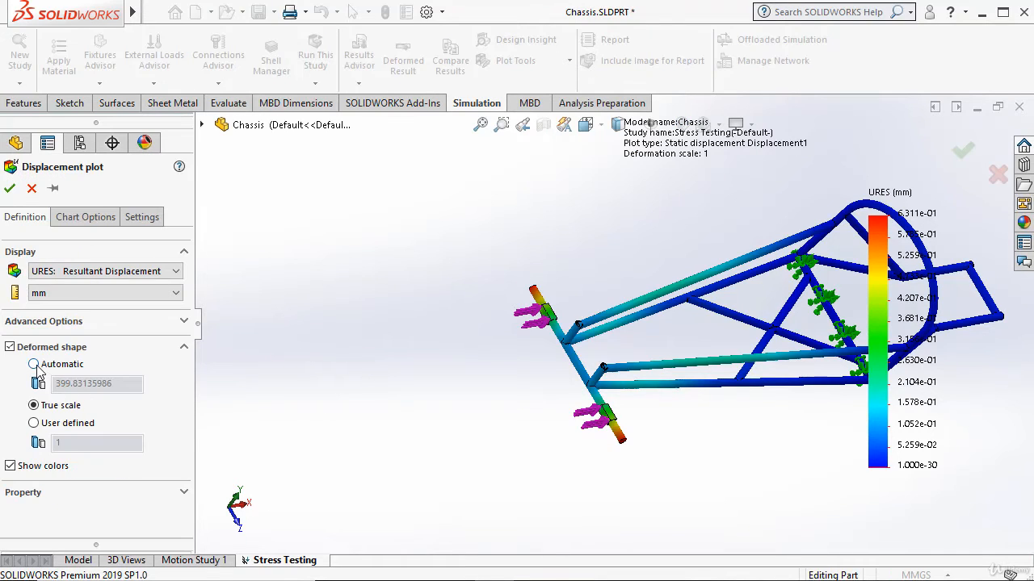
left_click(10, 189)
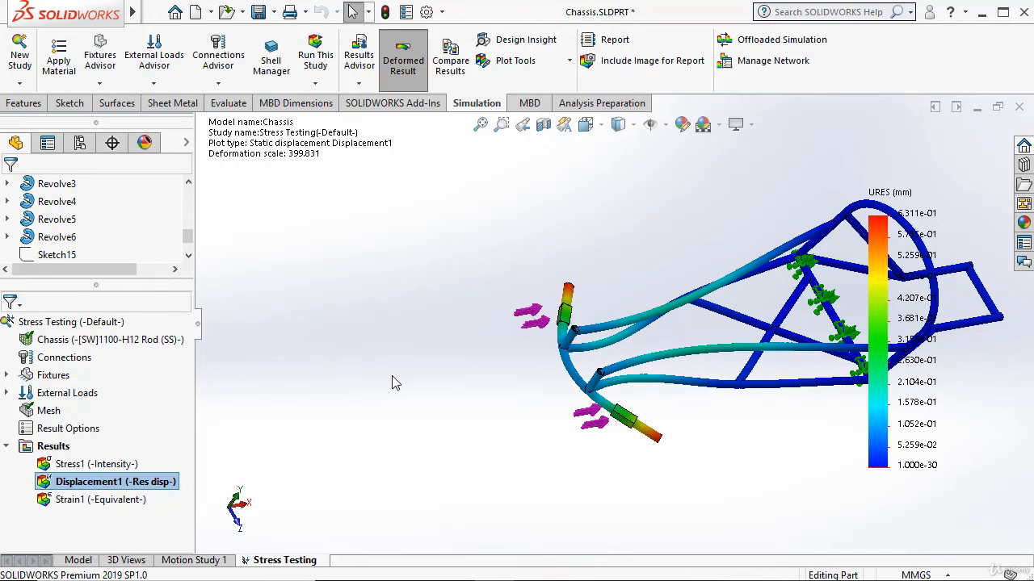
Step: Animate the Displacement1 plot, examine how the front axle and long chassis tubes bend under the load, and close the animation
right_click(139, 488)
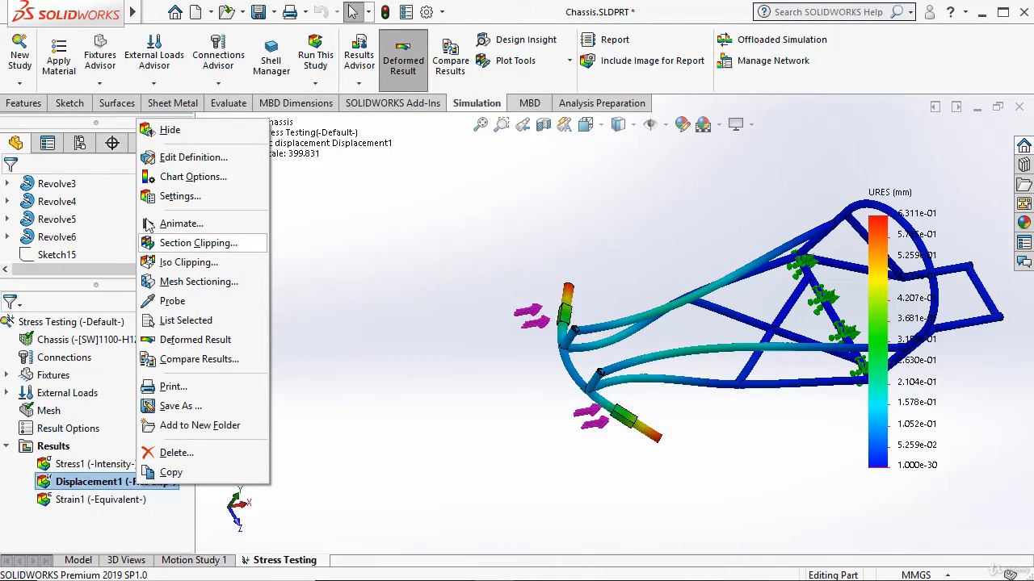
left_click(187, 226)
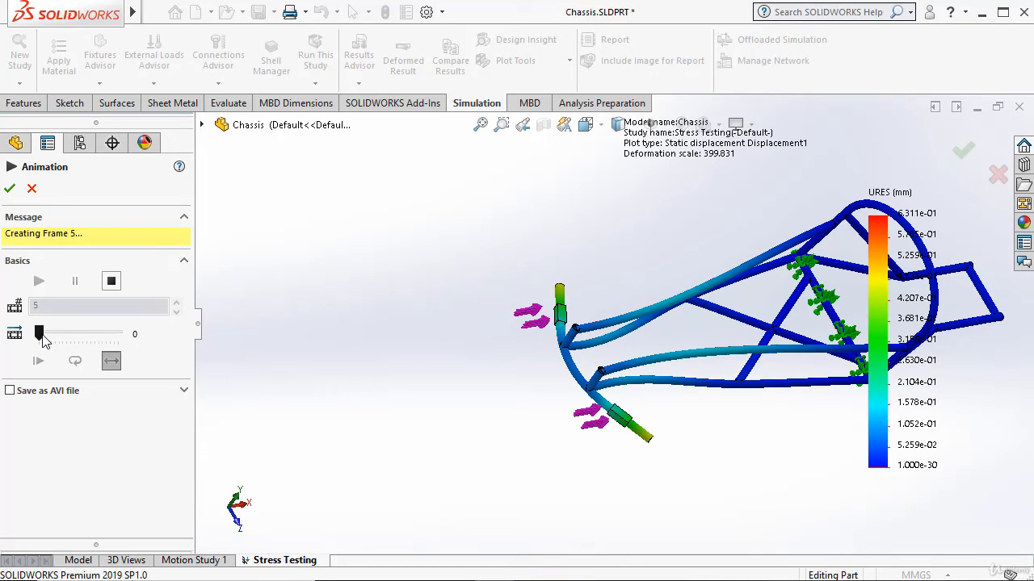
scroll(711, 404, "down", 5)
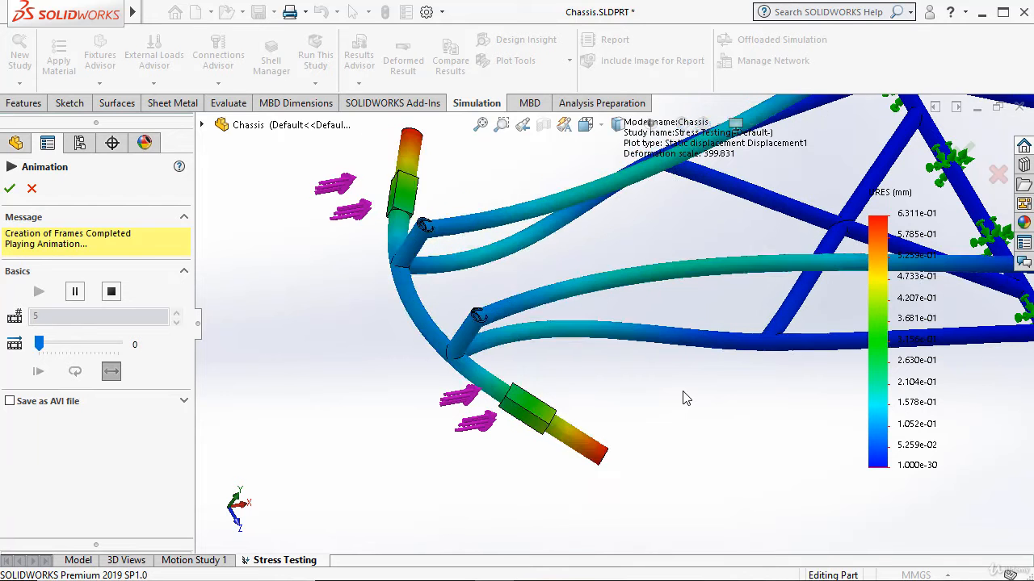
scroll(686, 398, "up", 4)
scroll(639, 306, "down", 4)
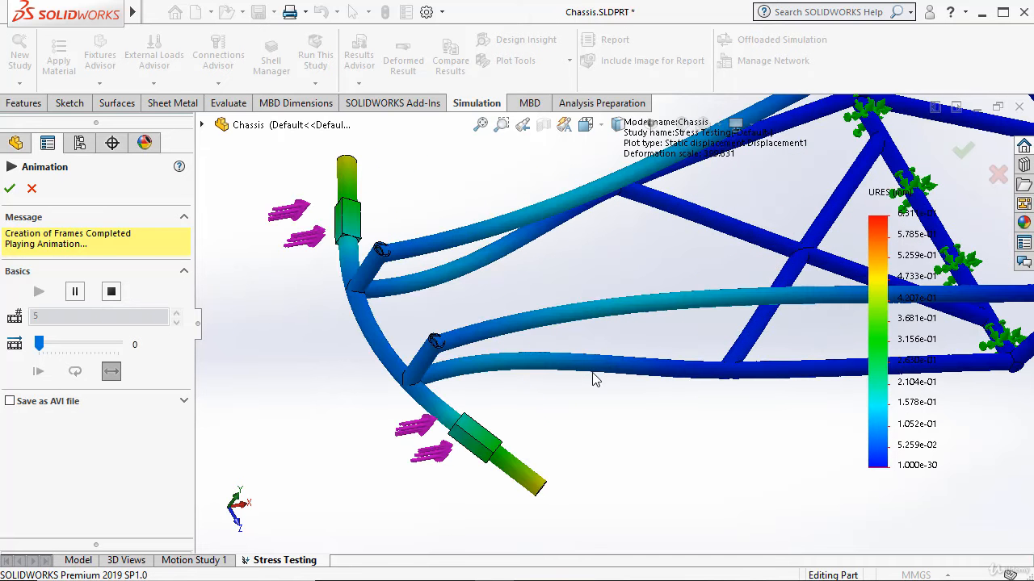
scroll(379, 372, "up", 2)
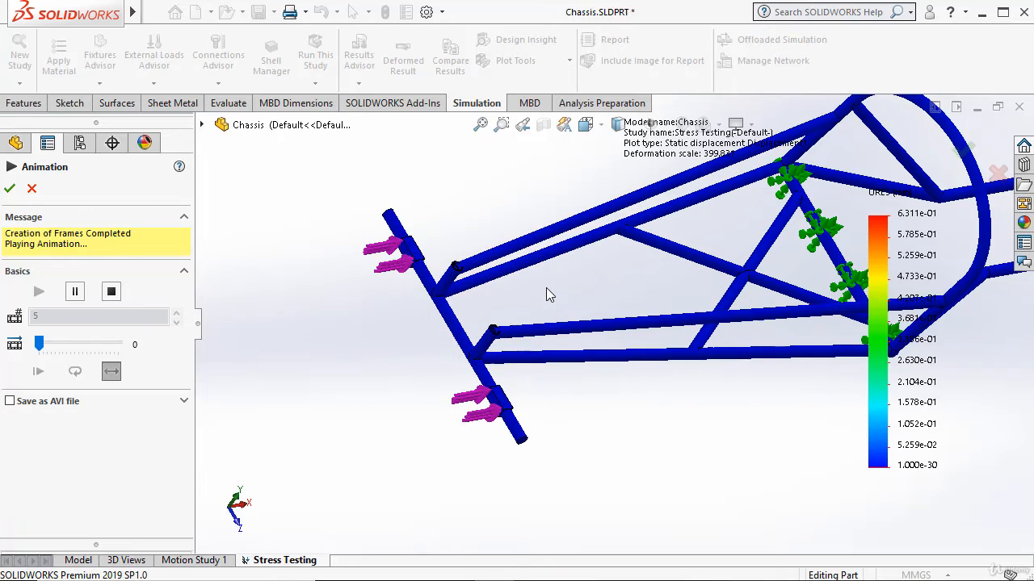
scroll(550, 290, "up", 3)
scroll(715, 282, "down", 3)
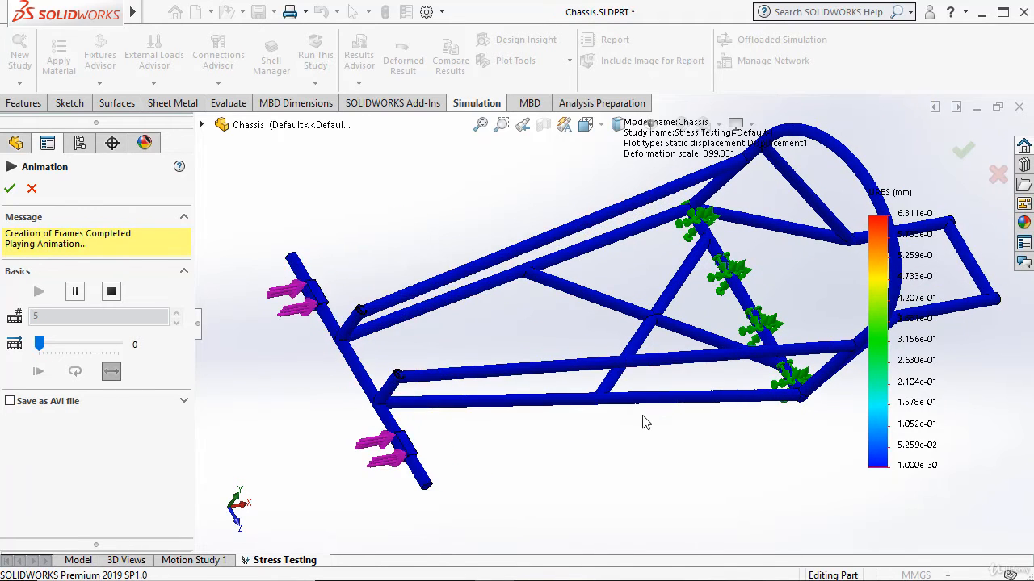
scroll(626, 431, "up", 2)
scroll(611, 429, "up", 2)
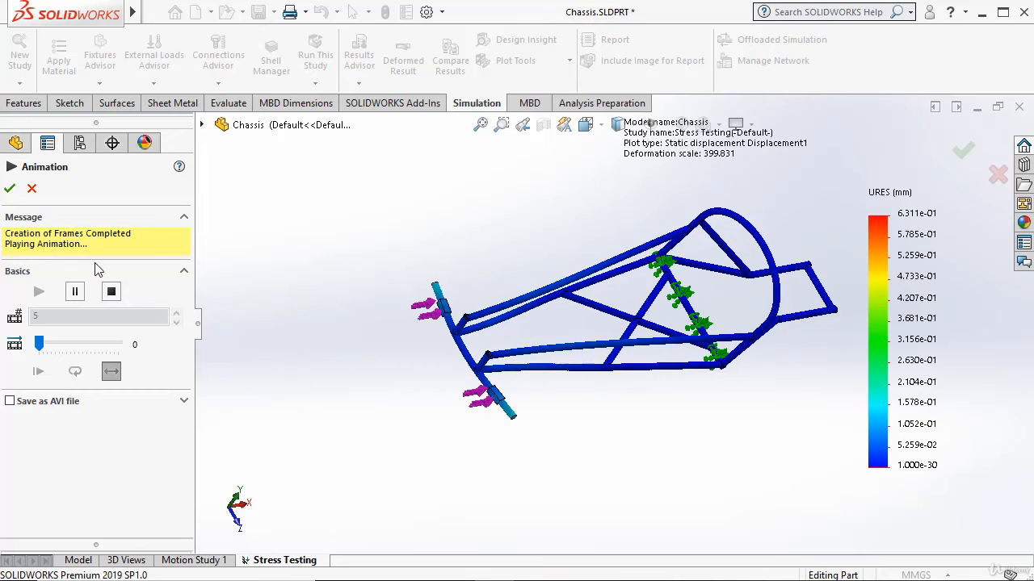
left_click(33, 189)
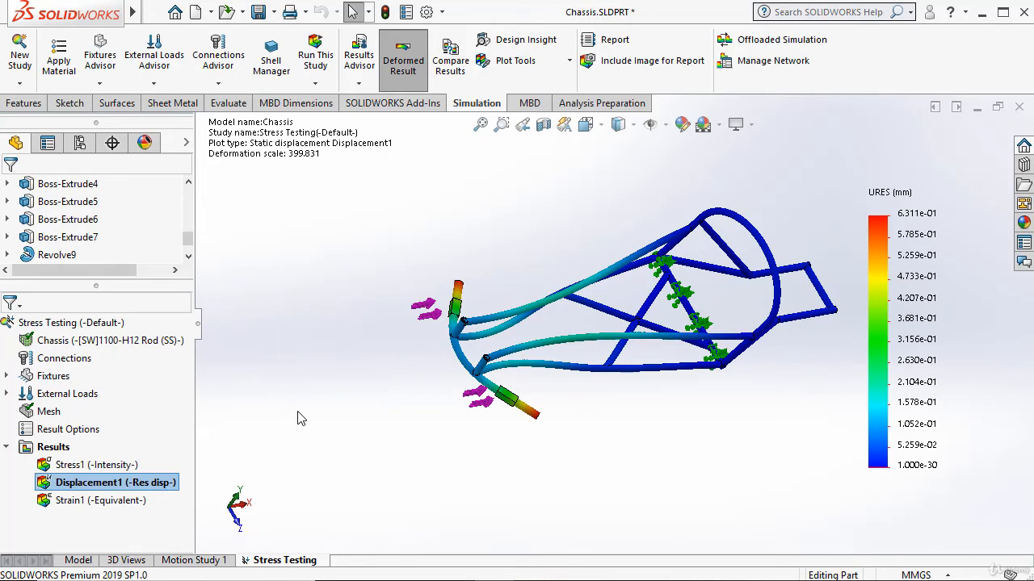
Step: Show the Strain1 equivalent strain plot and set its deformed shape to True scale
left_click(121, 501)
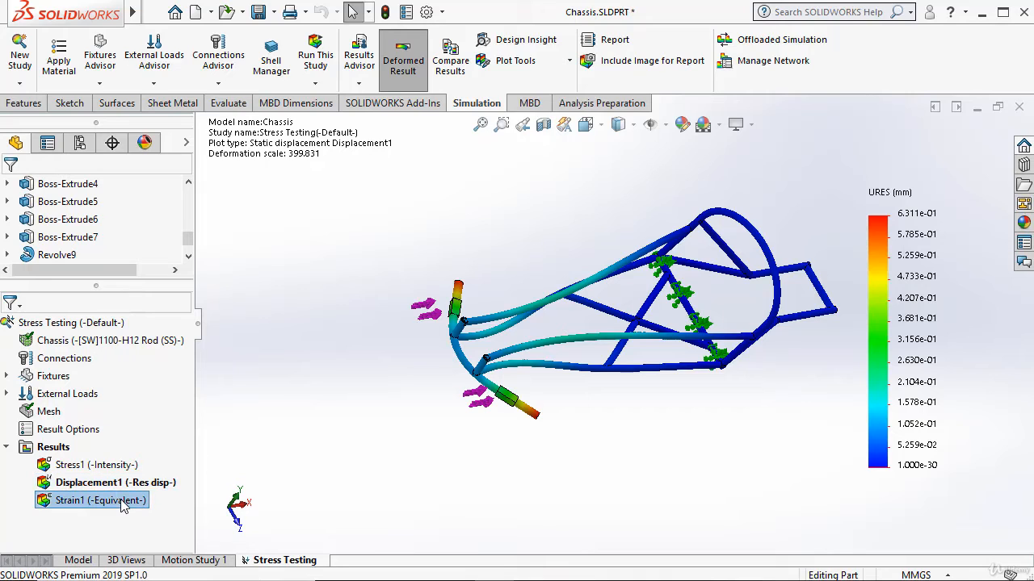
right_click(121, 502)
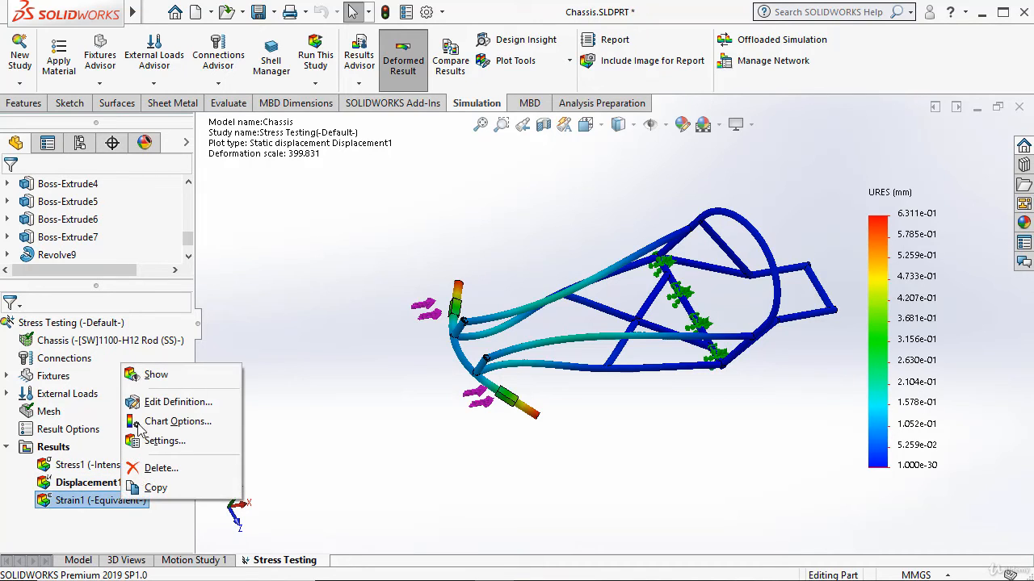
left_click(149, 376)
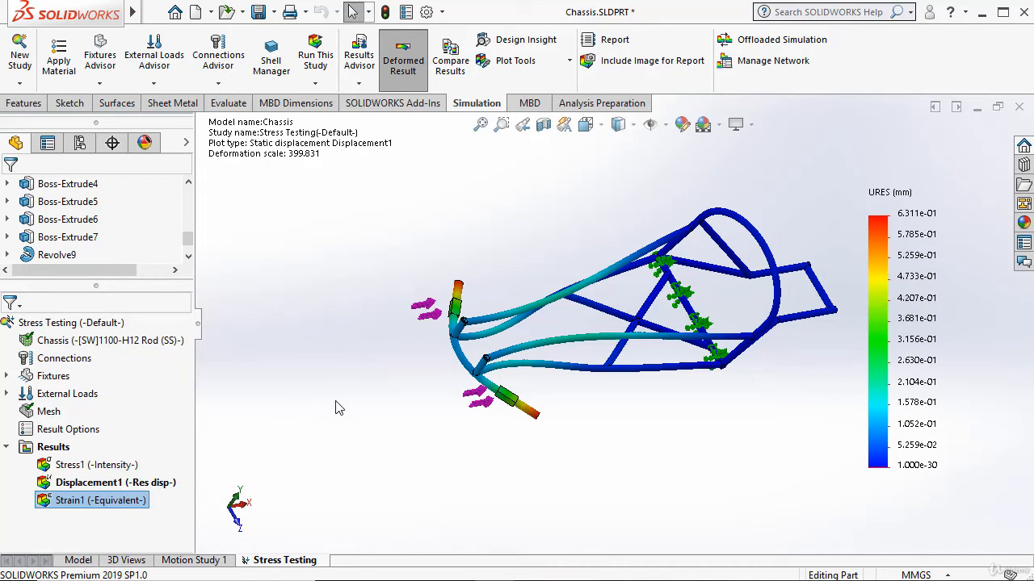
scroll(443, 359, "down", 3)
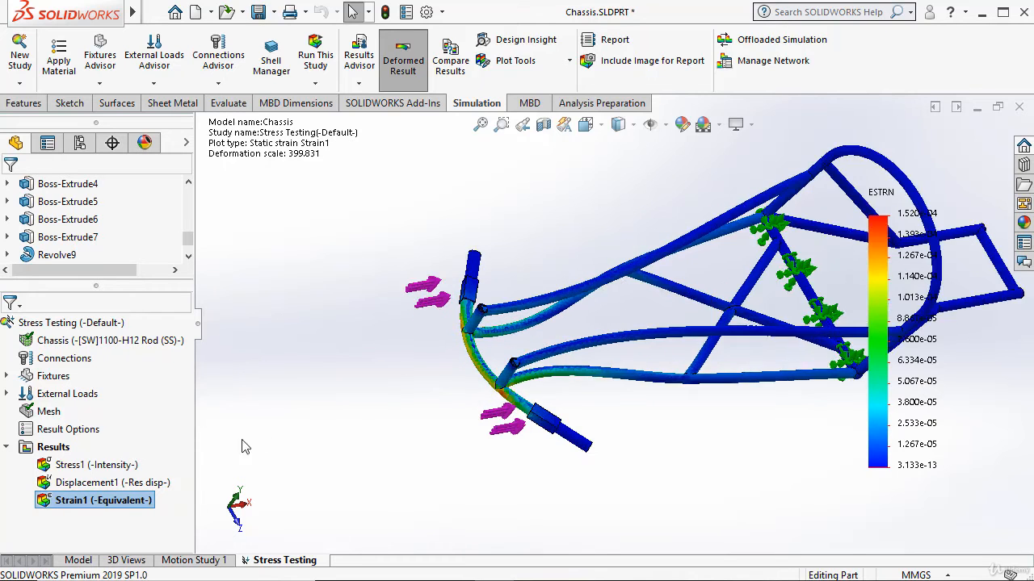
right_click(111, 506)
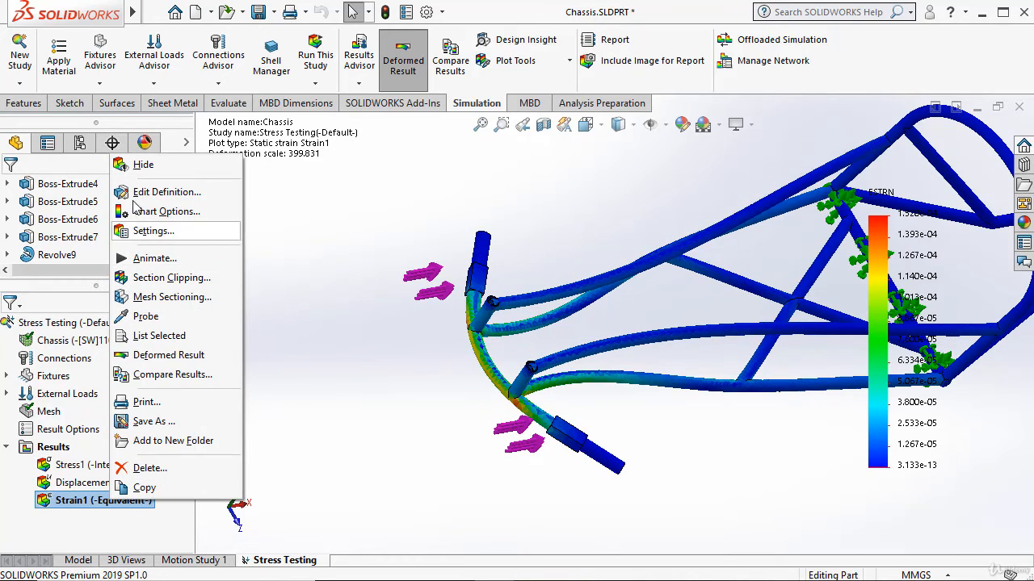
left_click(162, 192)
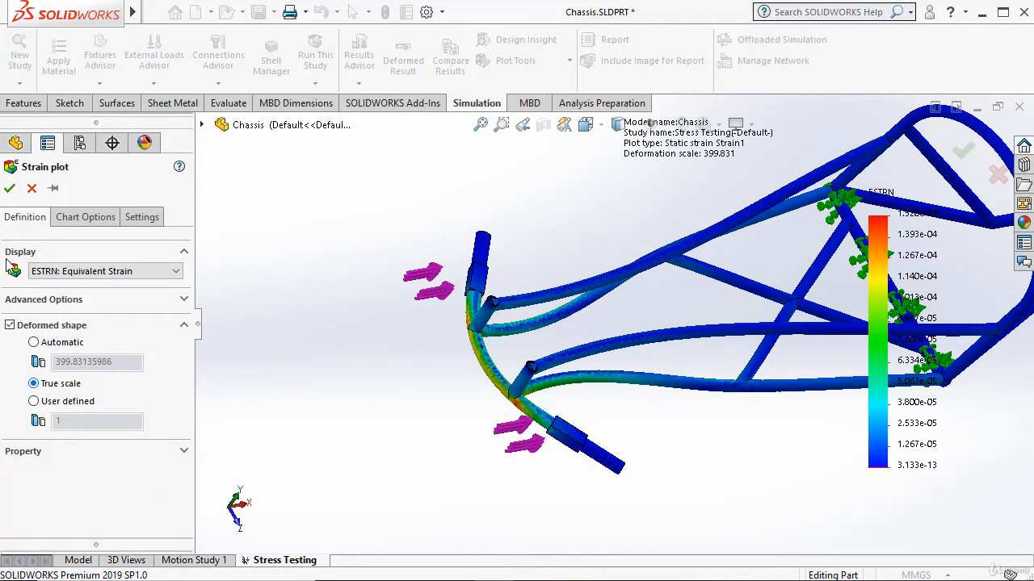
left_click(11, 189)
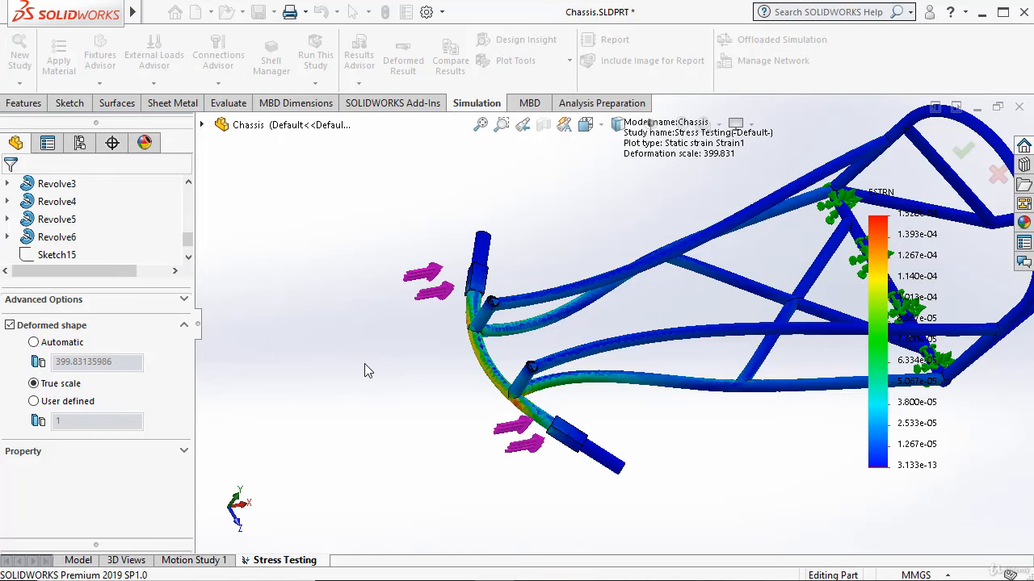
Step: Examine the equivalent strain on the front axle and its chassis tube joints from several angles
scroll(507, 334, "down", 4)
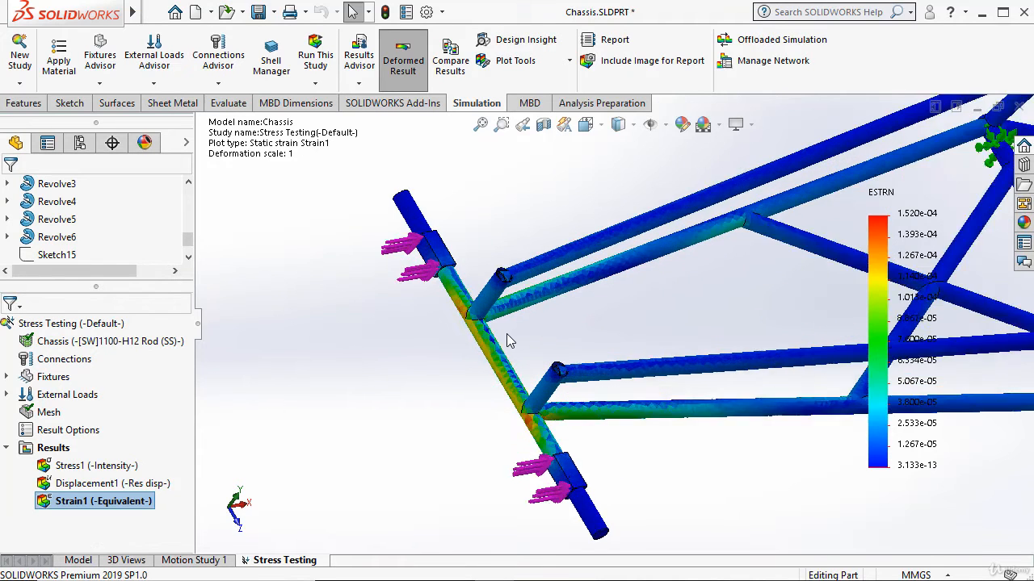
scroll(503, 348, "up", 3)
middle_click_drag(481, 372, 506, 347)
scroll(506, 347, "up", 3)
scroll(630, 341, "down", 6)
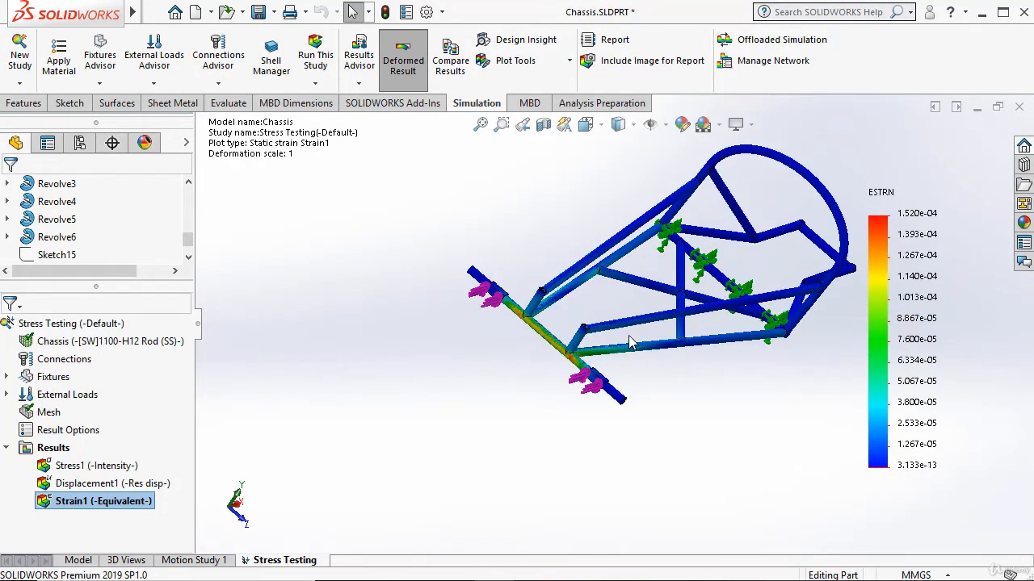
middle_click_drag(575, 356, 378, 355)
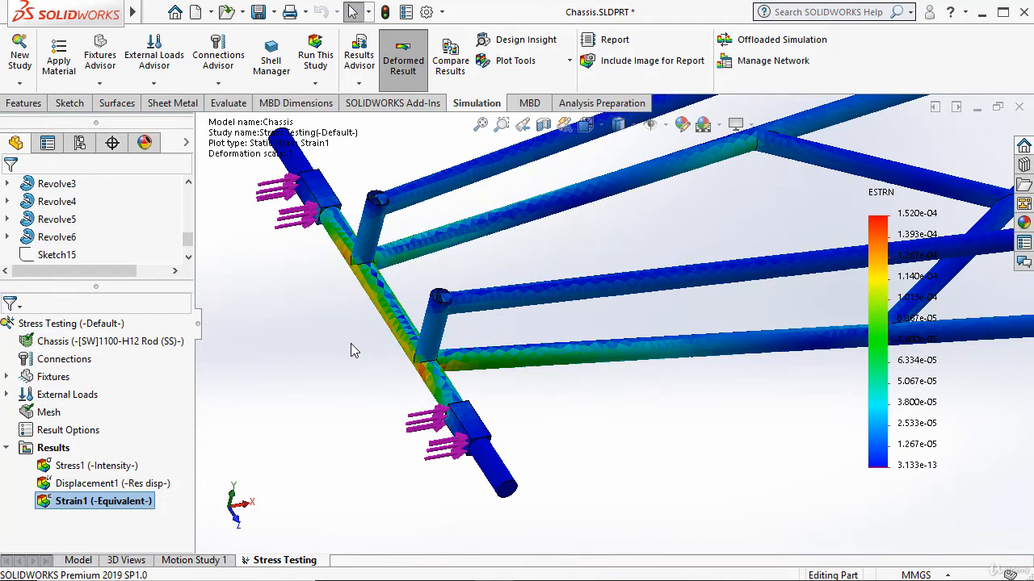
scroll(350, 351, "up", 2)
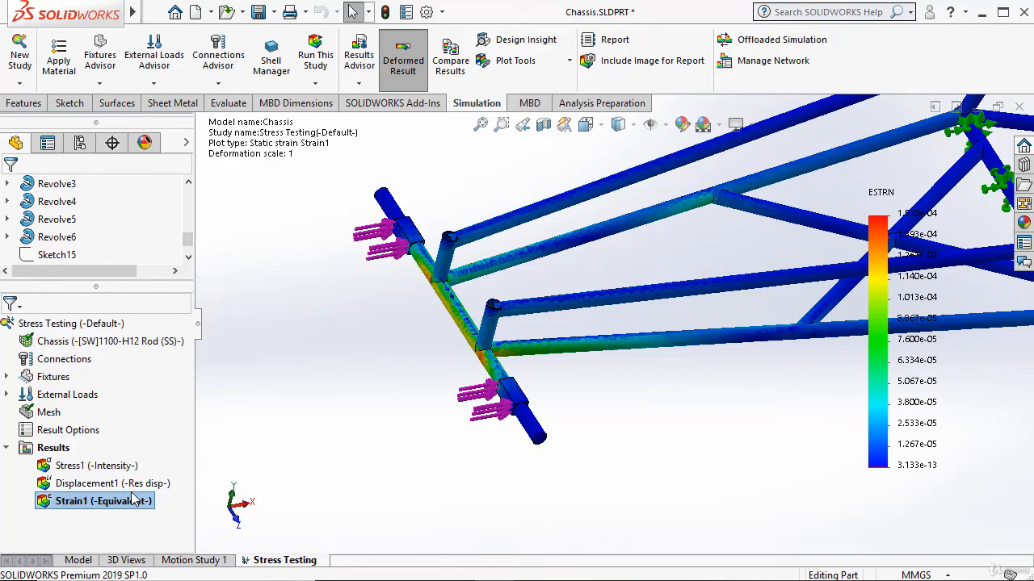
Step: Review the strain components available in the Strain1 plot definition, keeping ESTRN: Equivalent Strain selected
right_click(110, 505)
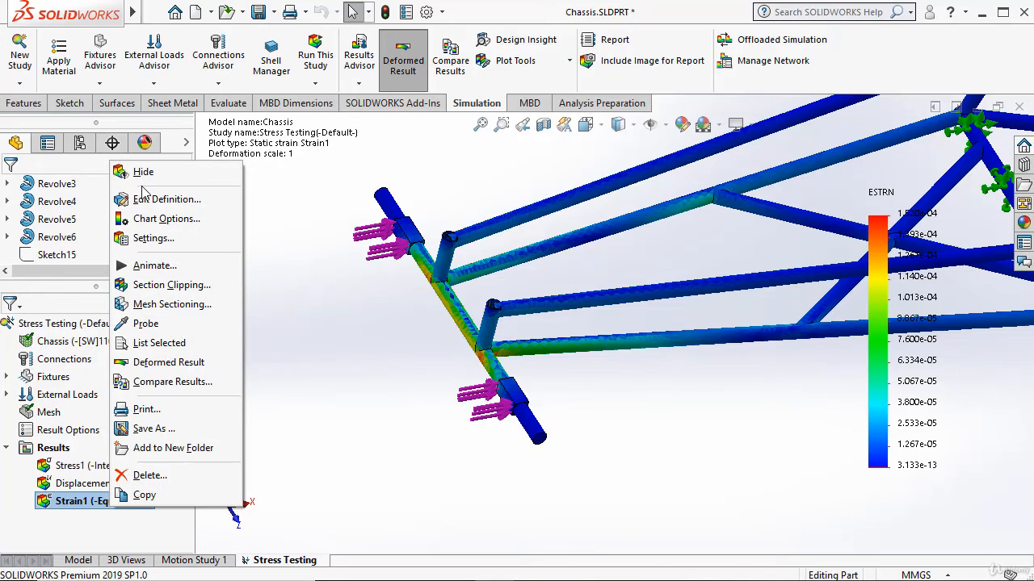
left_click(145, 199)
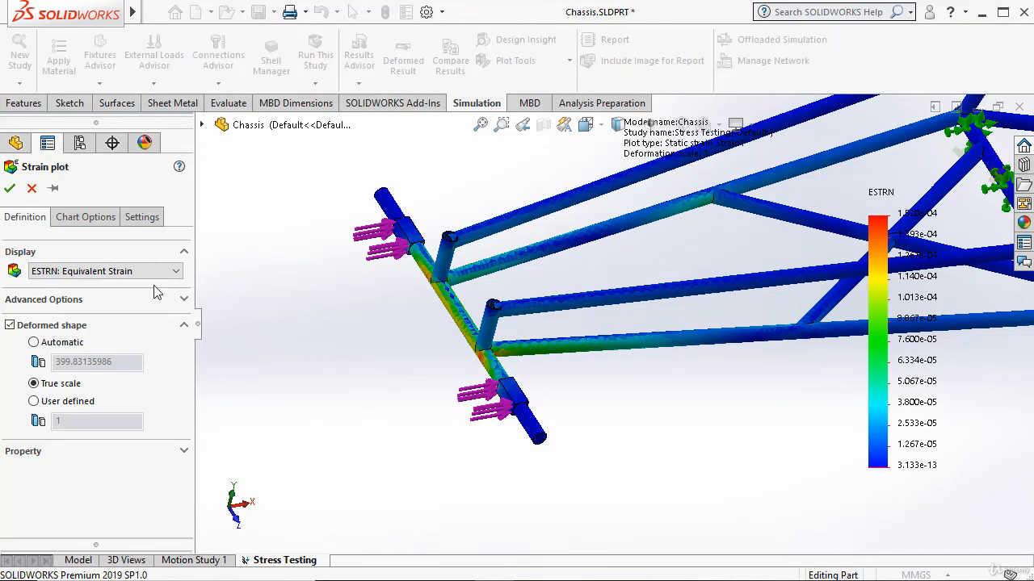
left_click(159, 278)
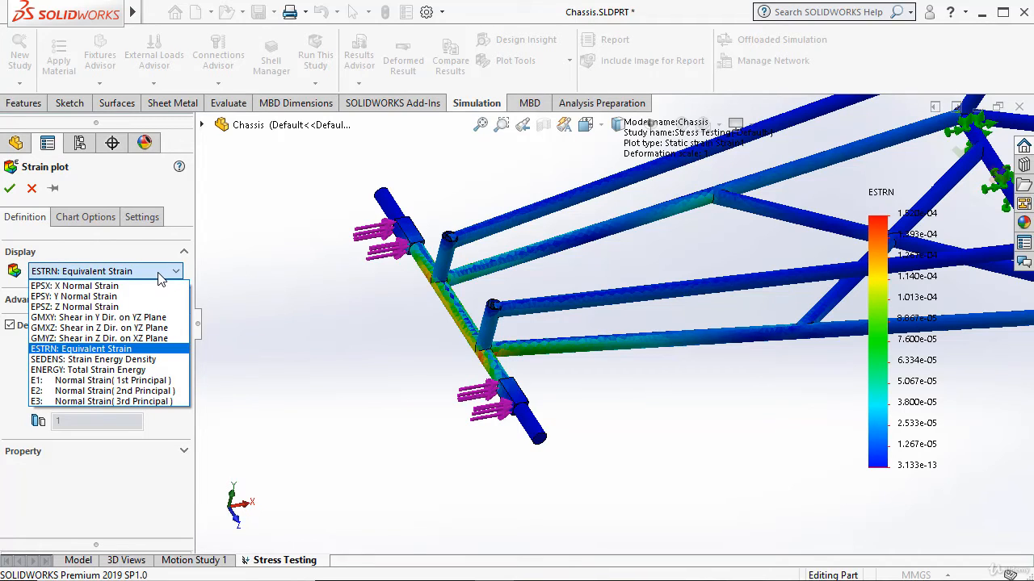
left_click(159, 275)
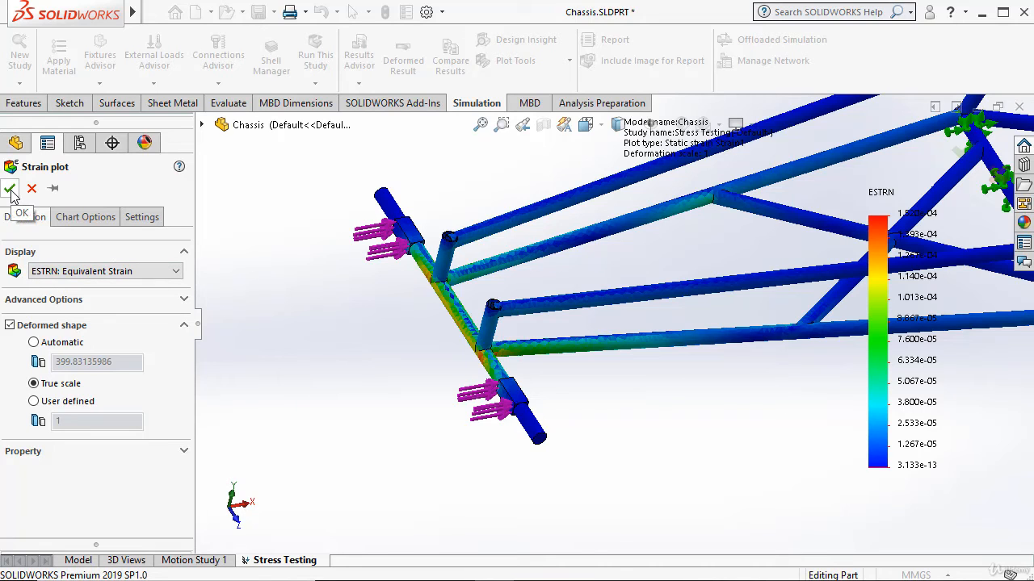
Step: Compare the equivalent strain of the rear frame and front axle with the color legend, and close the strain plot definition without changes
scroll(741, 459, "up", 6)
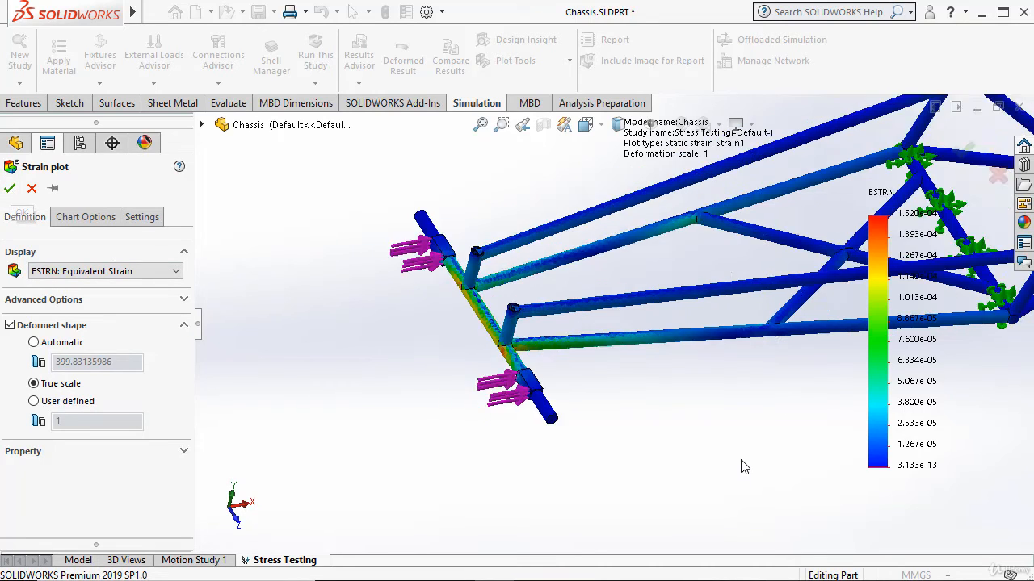
scroll(907, 230, "down", 4)
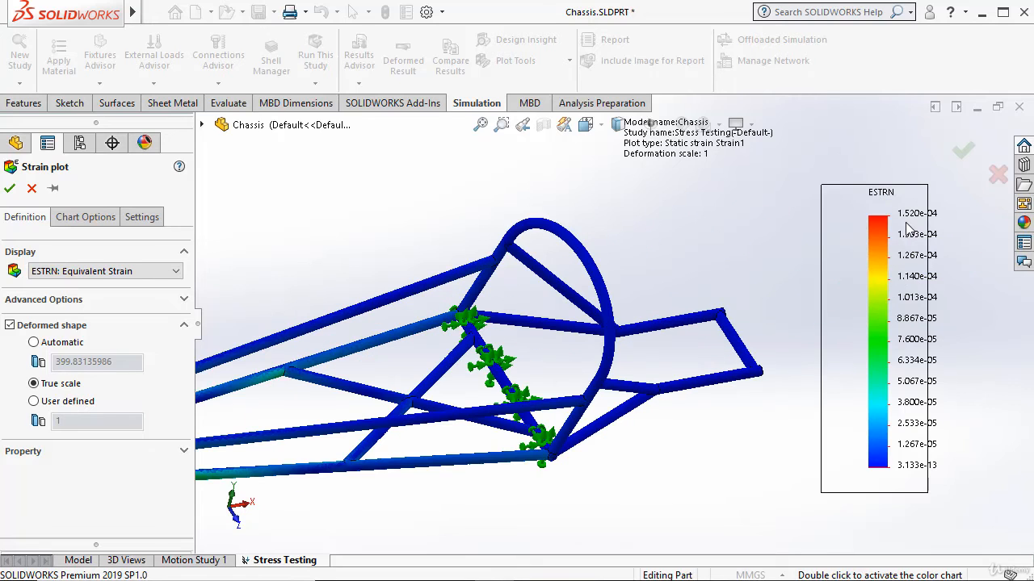
scroll(606, 336, "up", 3)
scroll(319, 391, "down", 5)
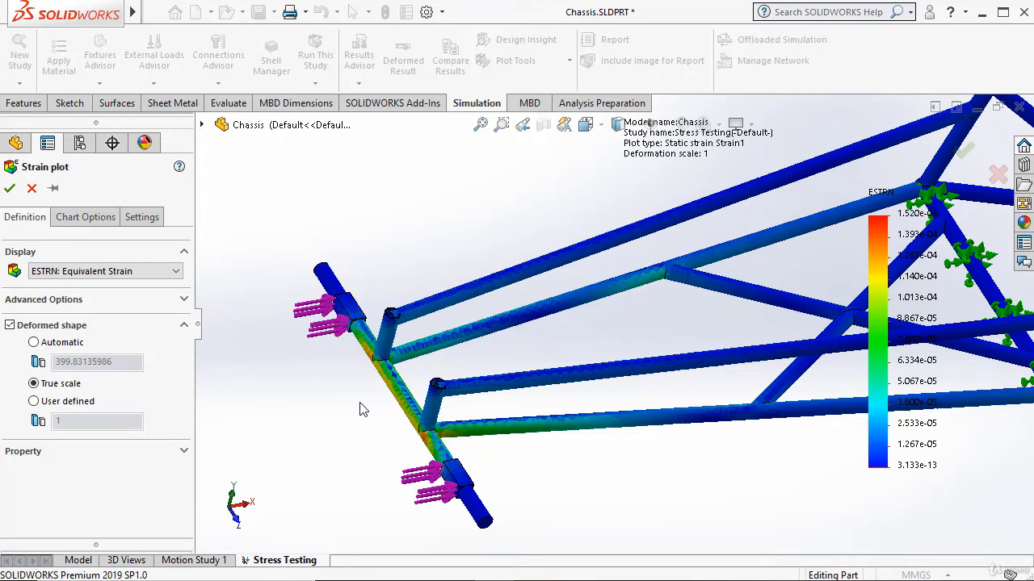
scroll(361, 404, "up", 1)
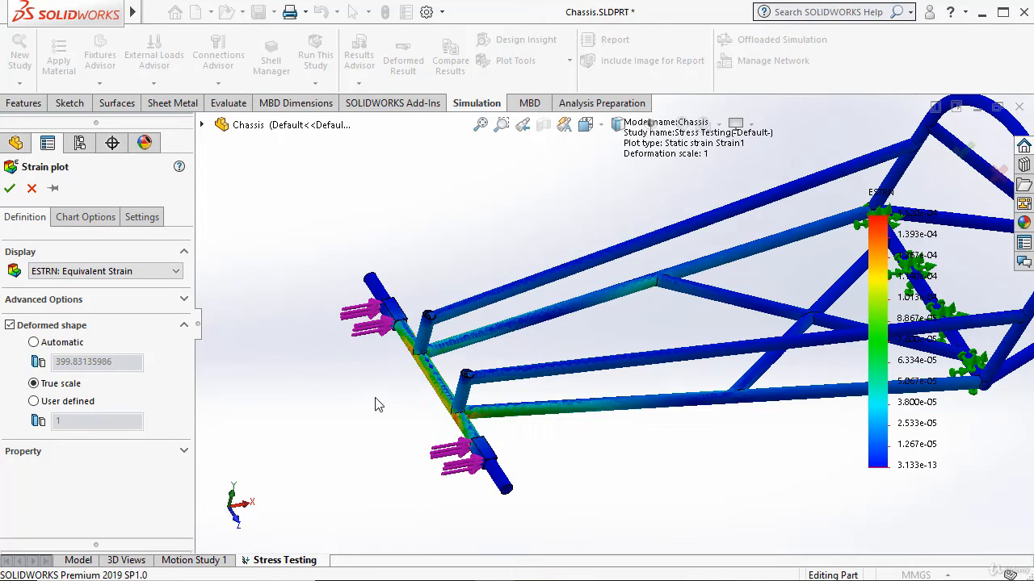
left_click(32, 189)
scroll(361, 436, "up", 2)
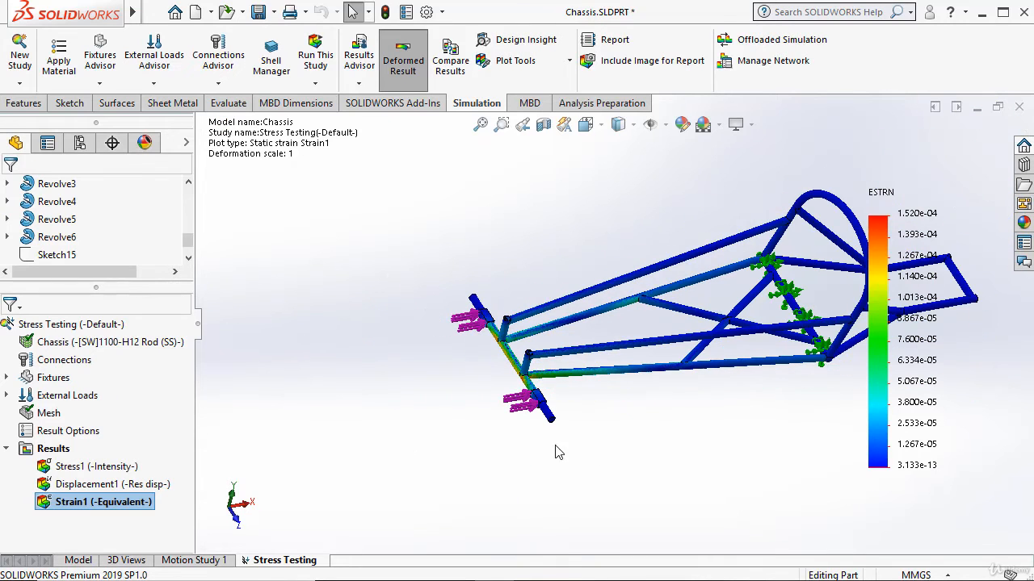
scroll(759, 363, "up", 1)
scroll(574, 408, "down", 2)
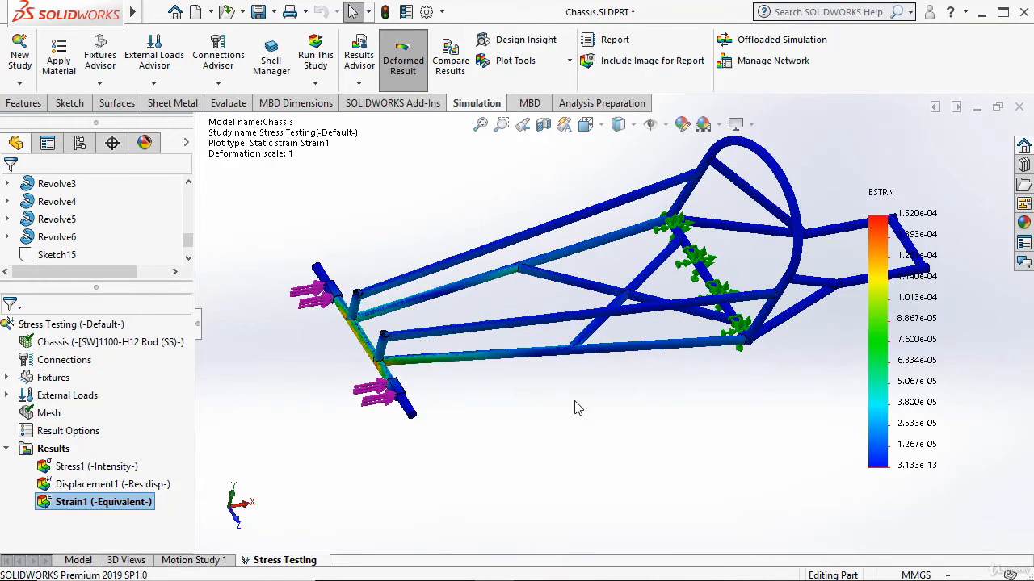
Step: Show the Stress1 intensity plot of the Stress Testing study on the whole chassis
mouse_move(575, 409)
middle_mouse_down()
mouse_move(566, 388)
mouse_move(556, 410)
middle_mouse_up()
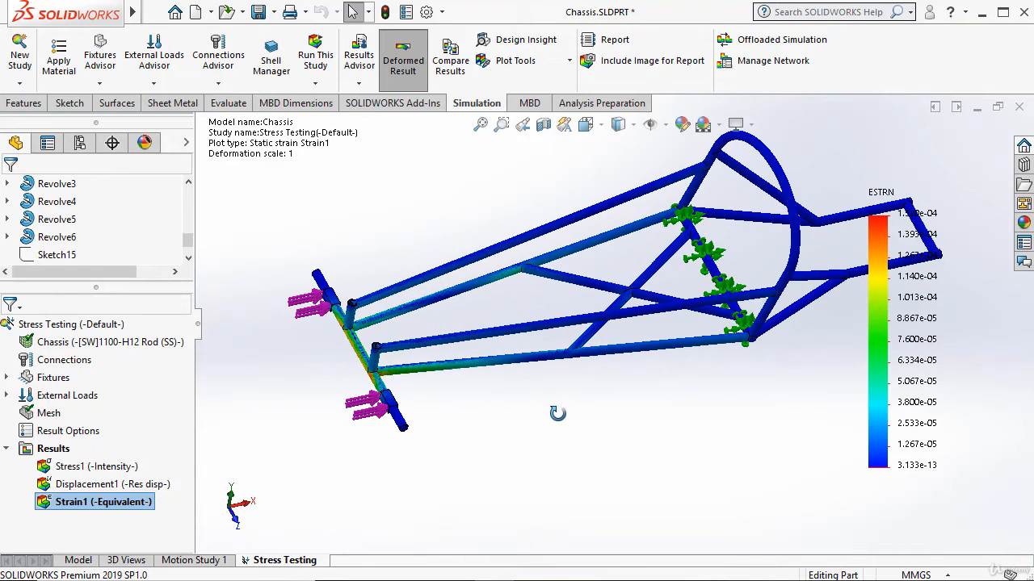
scroll(549, 419, "down", 1)
scroll(546, 418, "up", 2)
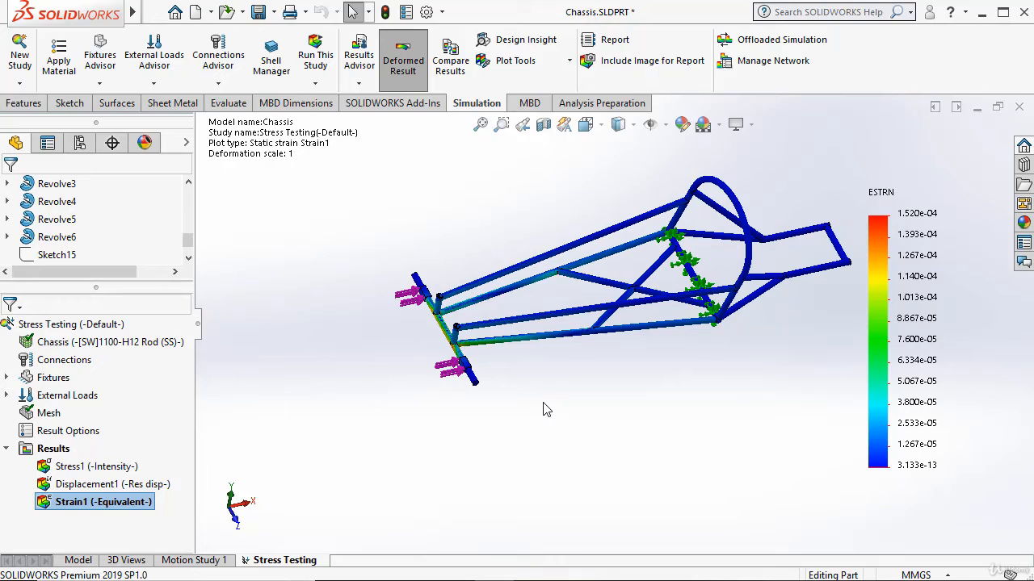
right_click(114, 467)
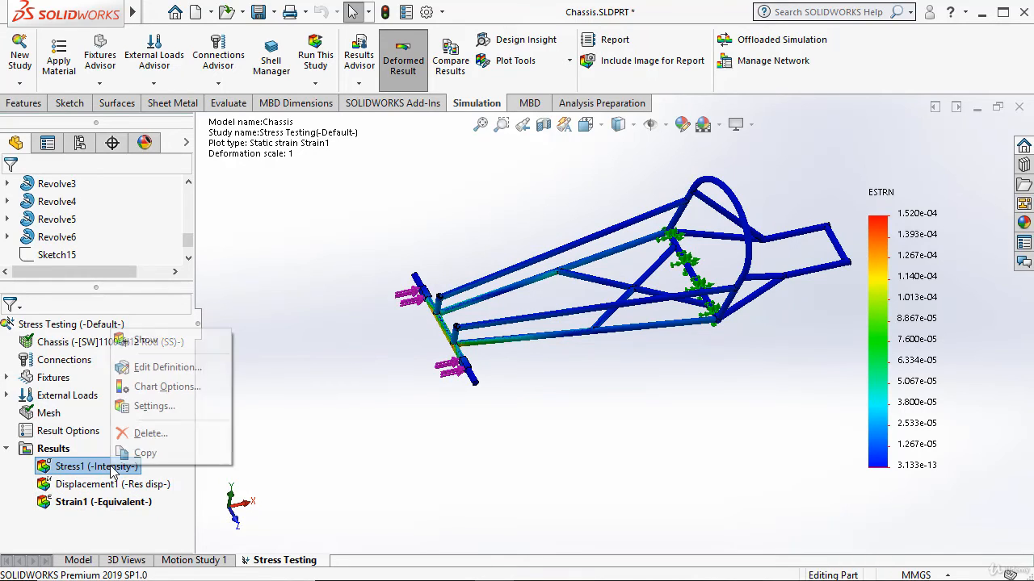
left_click(147, 344)
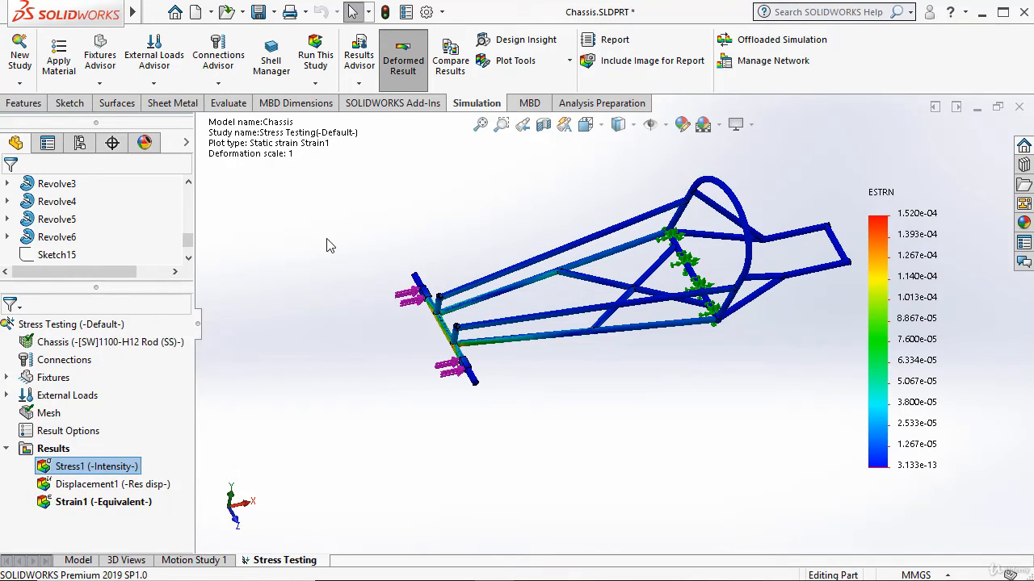
Step: Save the stress plot to the Desktop as the eDrawings file Chassis-Stress Testing-Results-Stress1.analysis.eprt
left_click(570, 61)
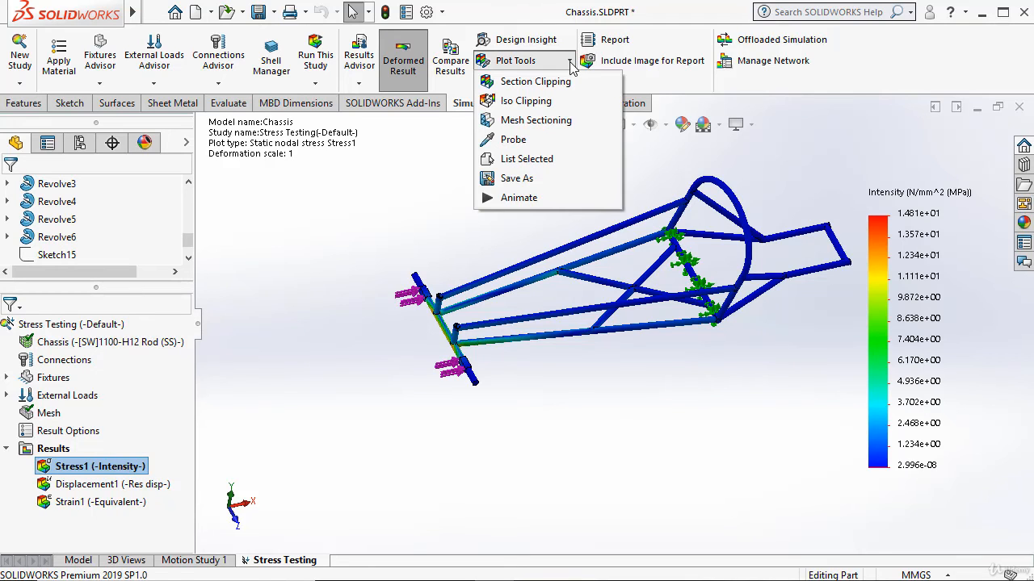
left_click(518, 180)
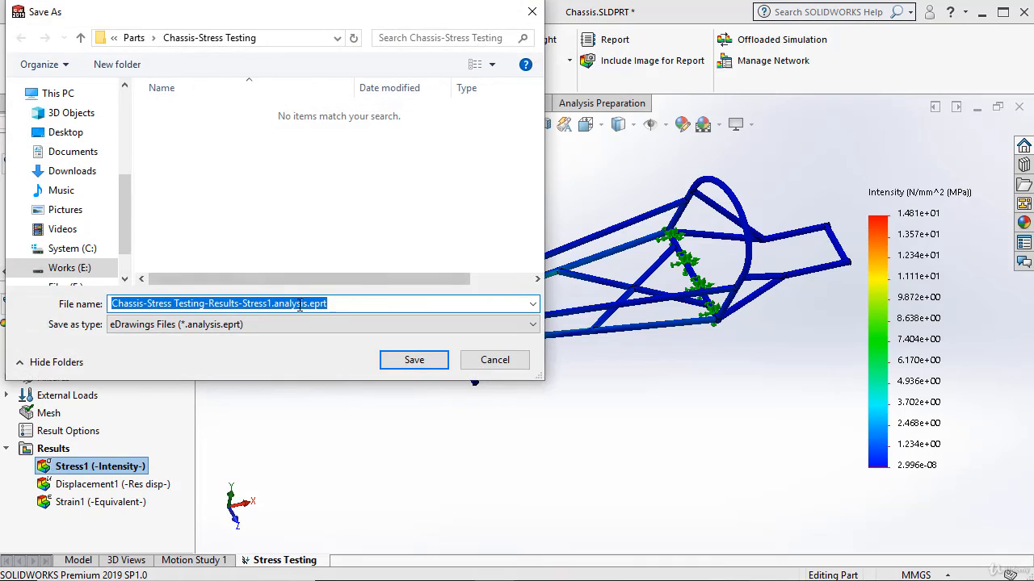
left_click(214, 324)
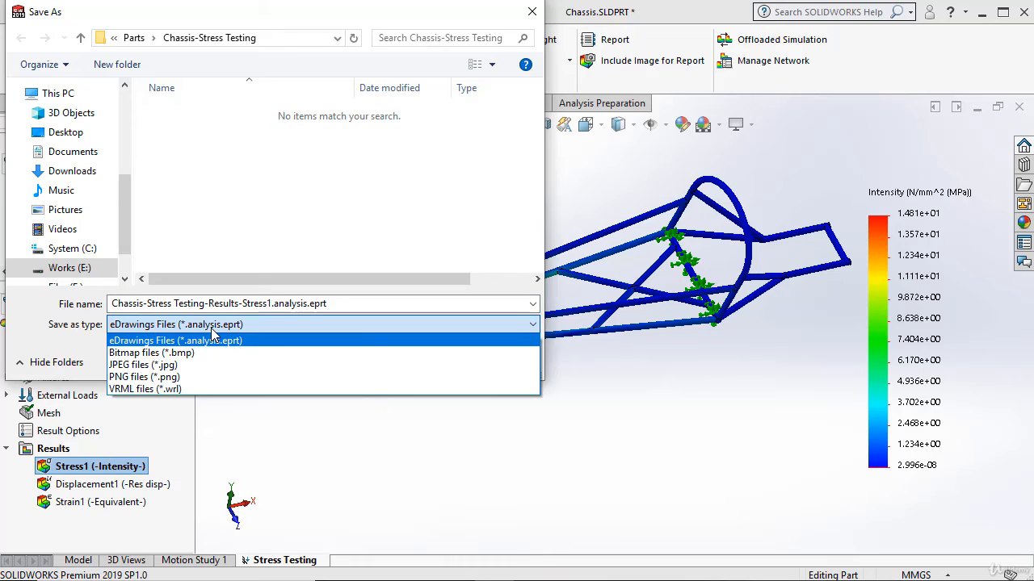
left_click(214, 339)
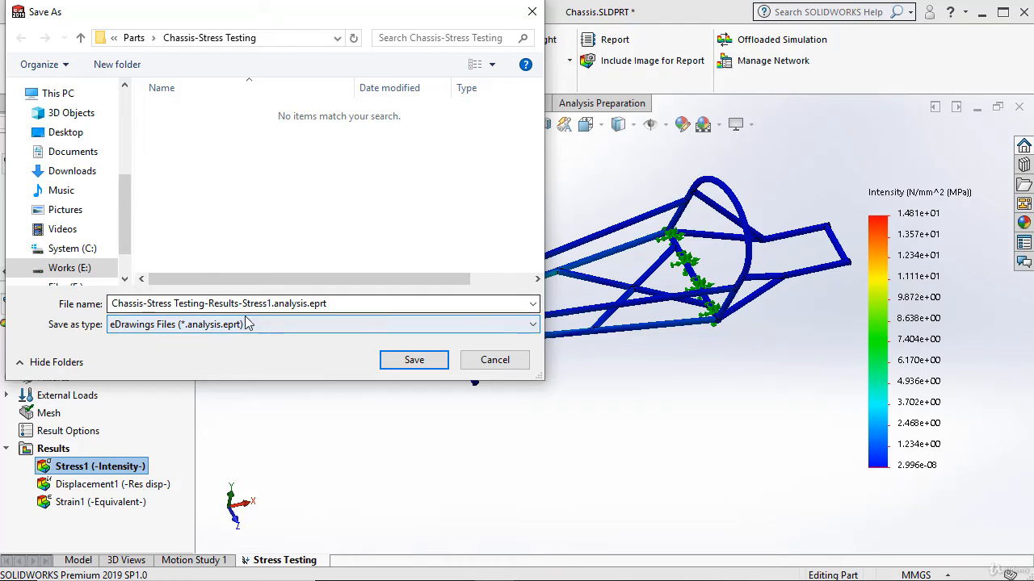
scroll(76, 194, "up", 2)
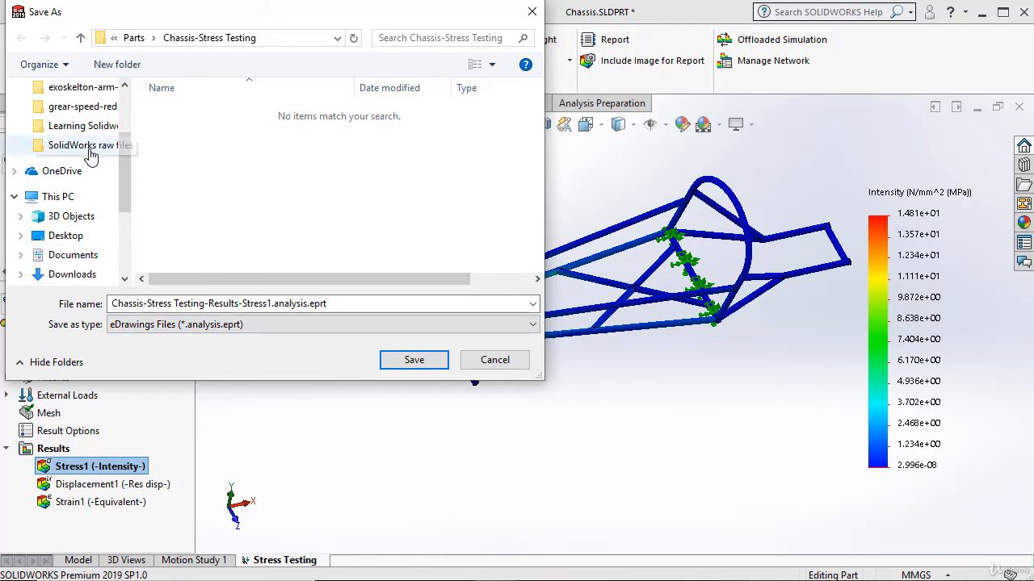
scroll(74, 205, "down", 1)
left_click(68, 160)
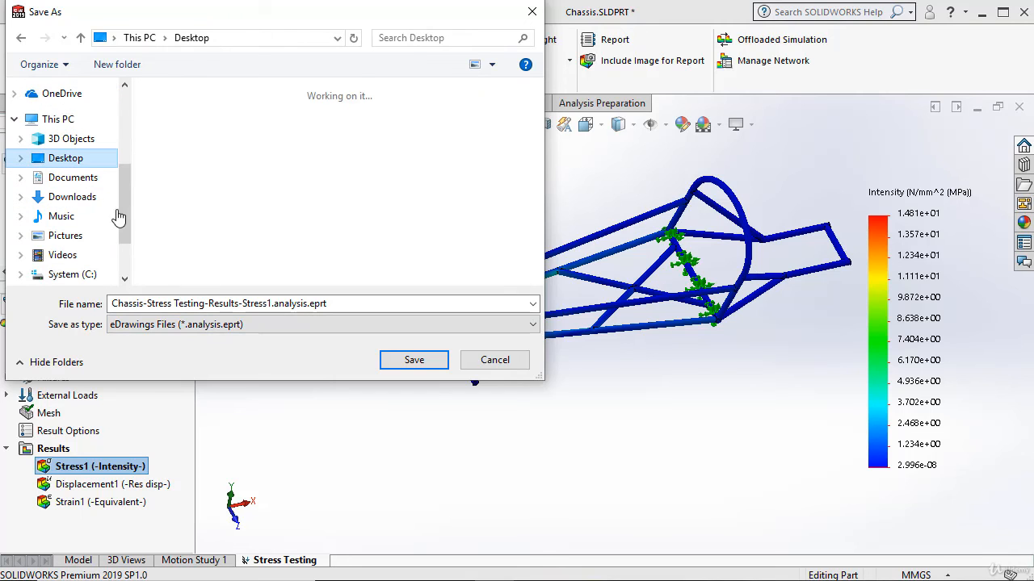
left_click(408, 361)
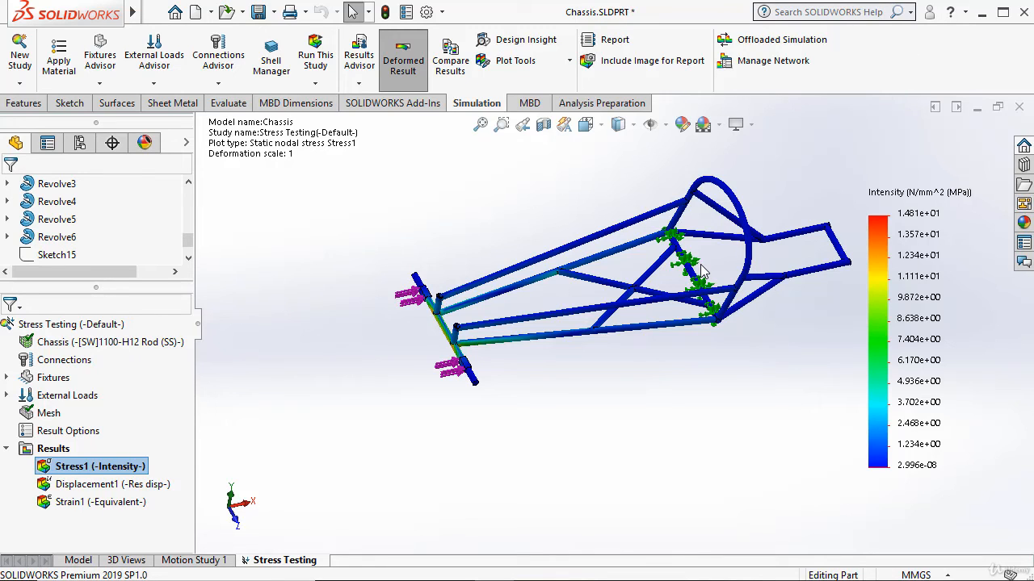
Step: Open the exported Chassis-Stress Testing-Results-Stress1 analysis file from the Windows desktop in eDrawings
key("super+d")
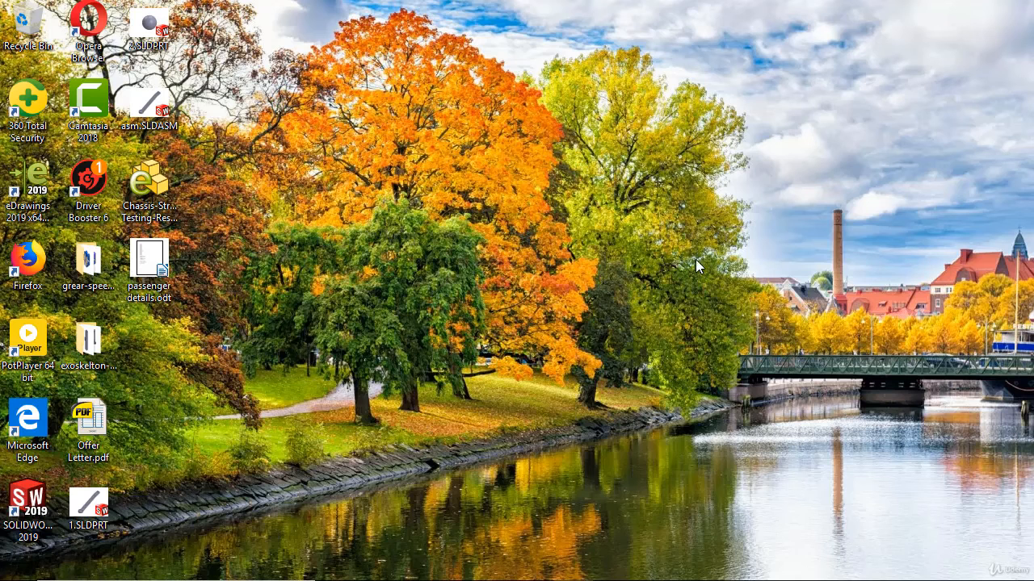
left_click(35, 206)
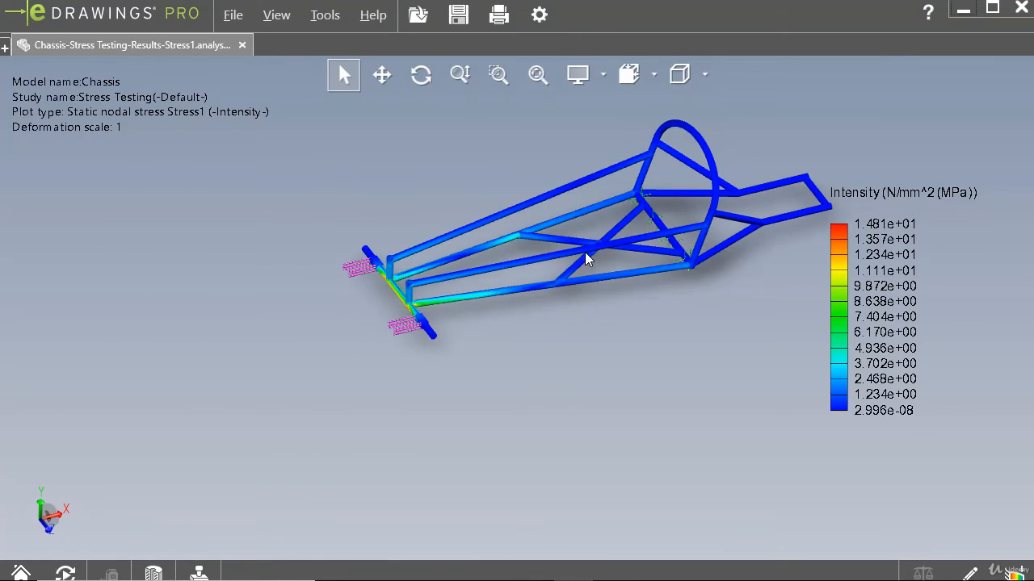
scroll(408, 281, "down", 3)
scroll(405, 283, "up", 3)
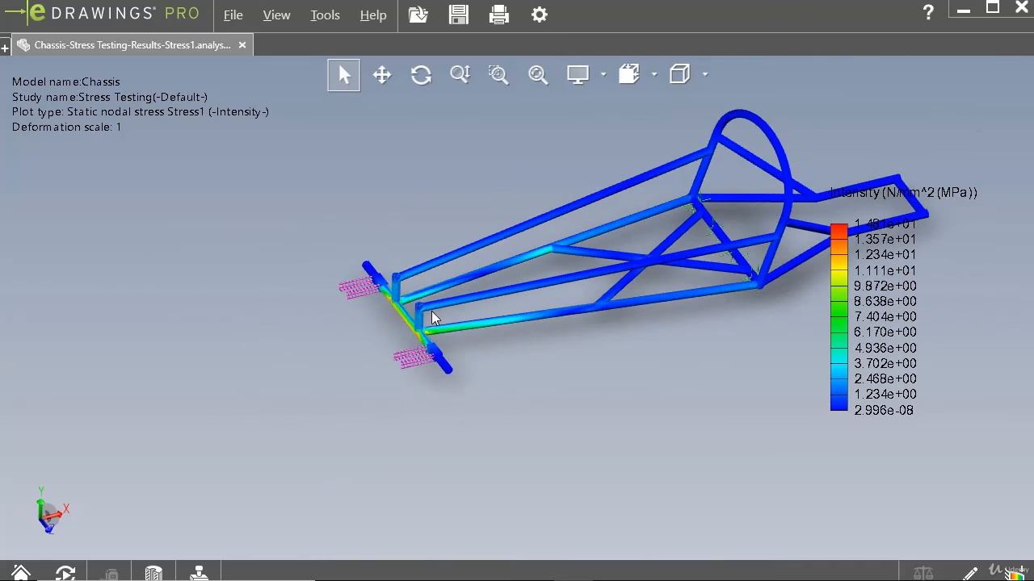
Step: Examine the stress intensity up close where the chassis tubes join the front axle, from above and from the side
middle_click_drag(432, 312, 455, 315)
scroll(455, 315, "down", 10)
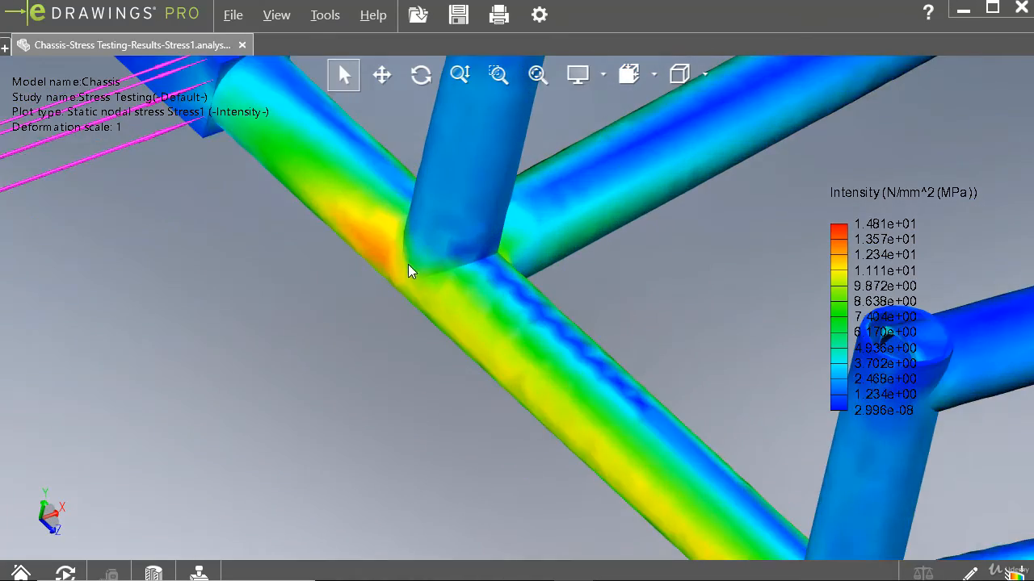
scroll(376, 252, "up", 5)
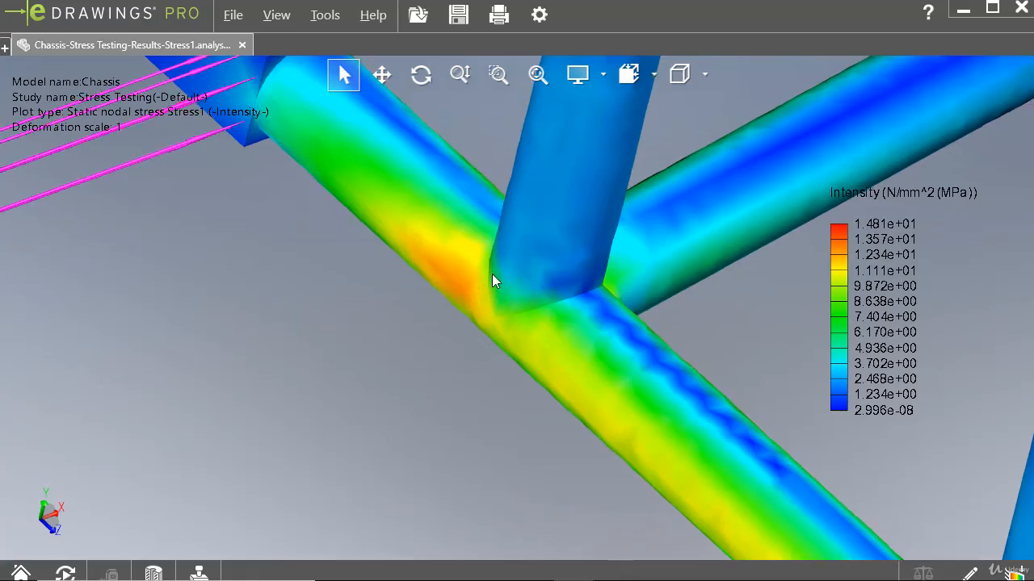
middle_click_drag(491, 279, 335, 329)
scroll(412, 335, "up", 5)
middle_click_drag(491, 342, 572, 291)
scroll(572, 285, "up", 5)
middle_click_drag(524, 439, 543, 459)
scroll(500, 408, "down", 10)
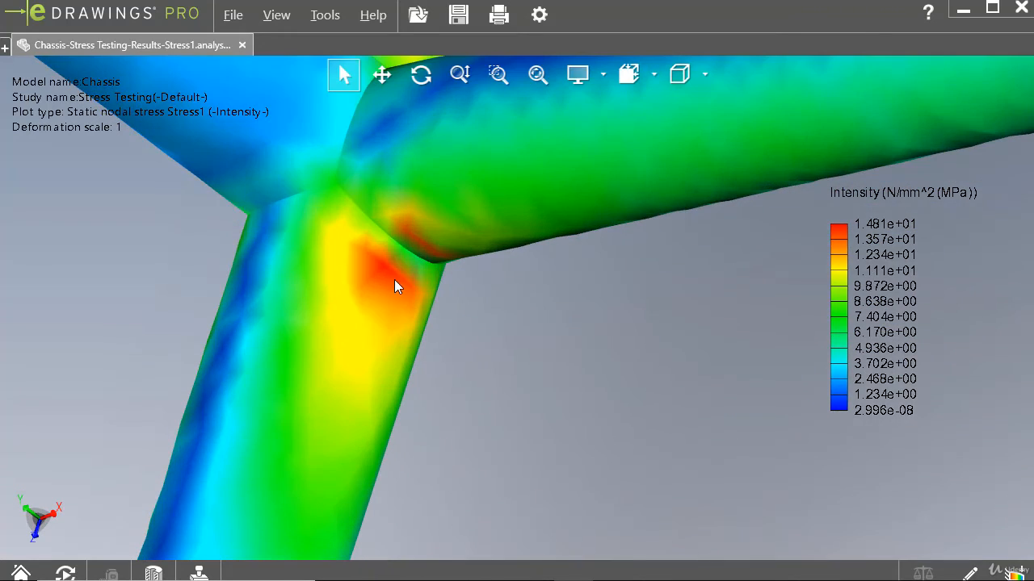
scroll(384, 283, "up", 8)
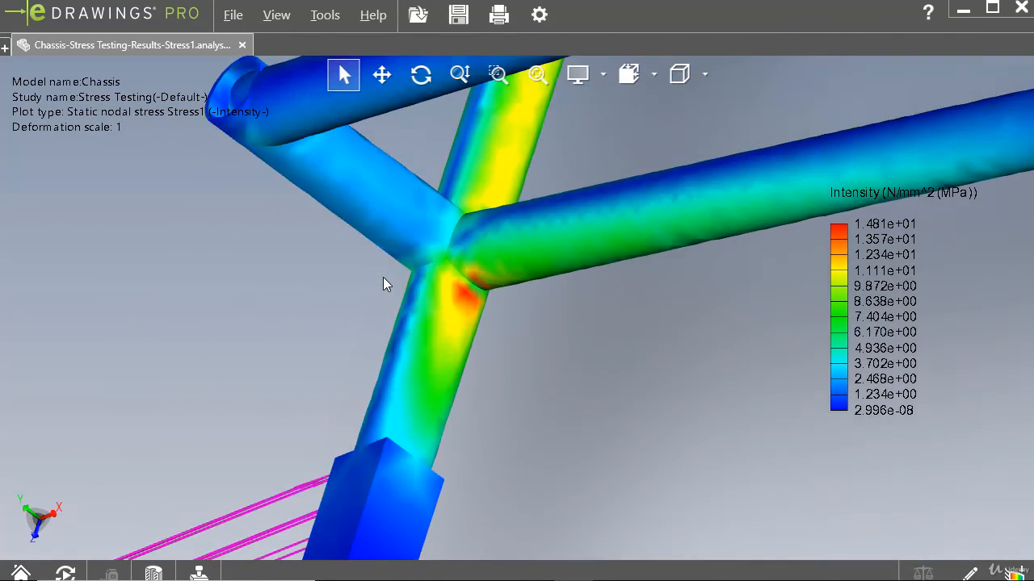
Step: Inspect the stress distribution along the front axle between both tube joints and compare the whole chassis with the color legend
scroll(383, 277, "up", 5)
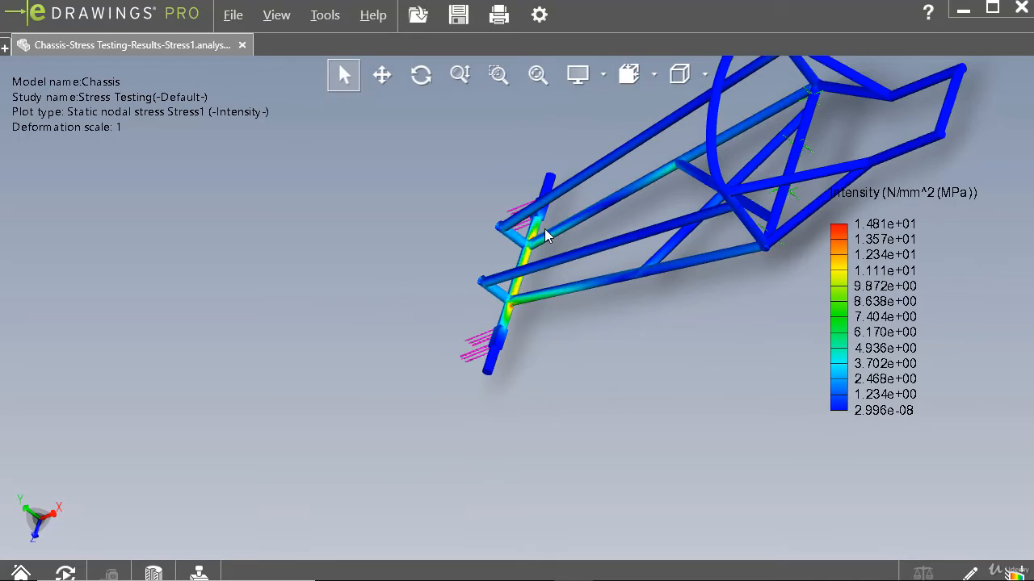
scroll(514, 269, "down", 5)
middle_click_drag(423, 274, 401, 307)
scroll(396, 242, "up", 5)
scroll(449, 199, "down", 8)
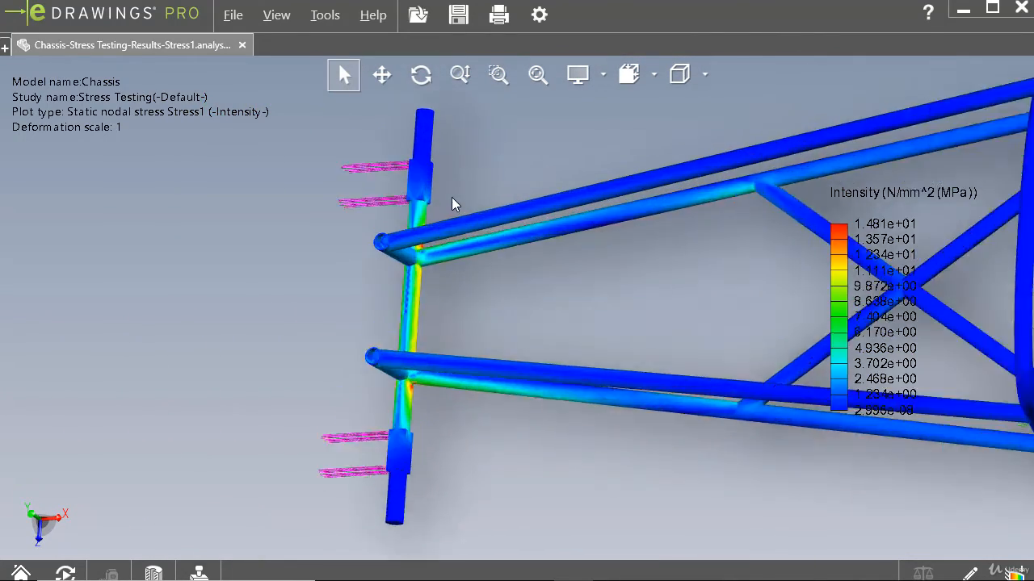
middle_click_drag(437, 355, 376, 371)
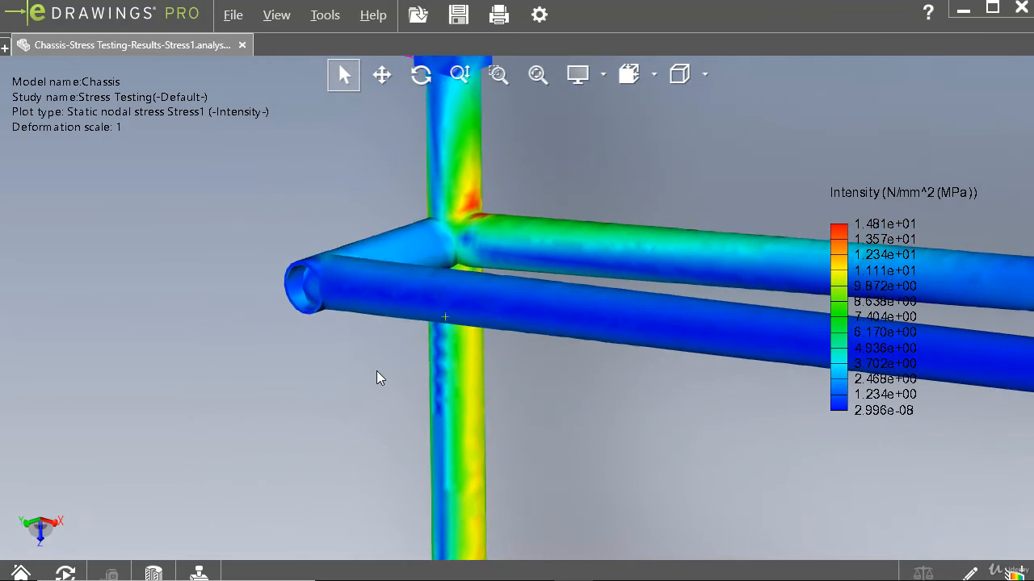
scroll(505, 348, "up", 8)
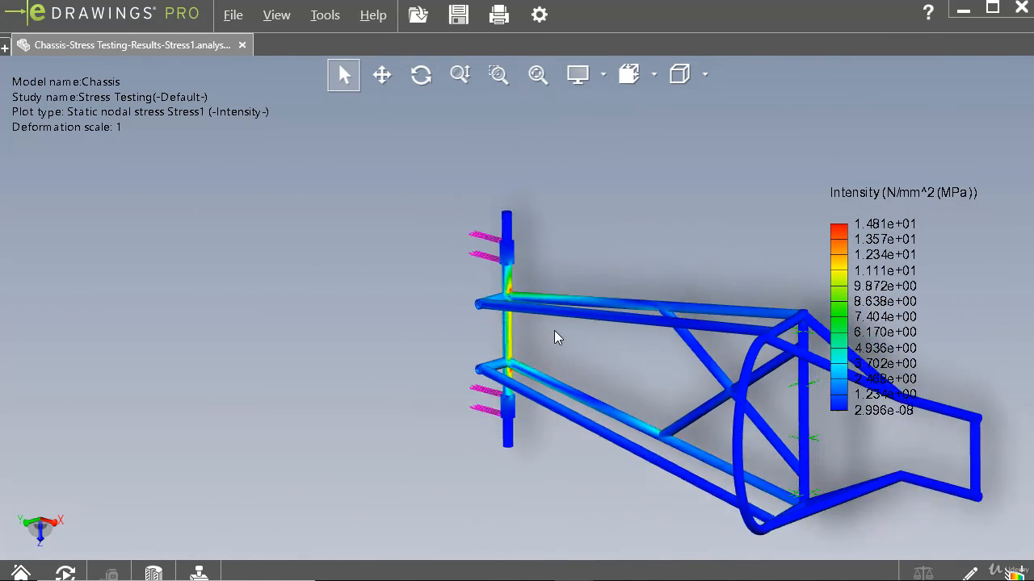
scroll(850, 380, "down", 2)
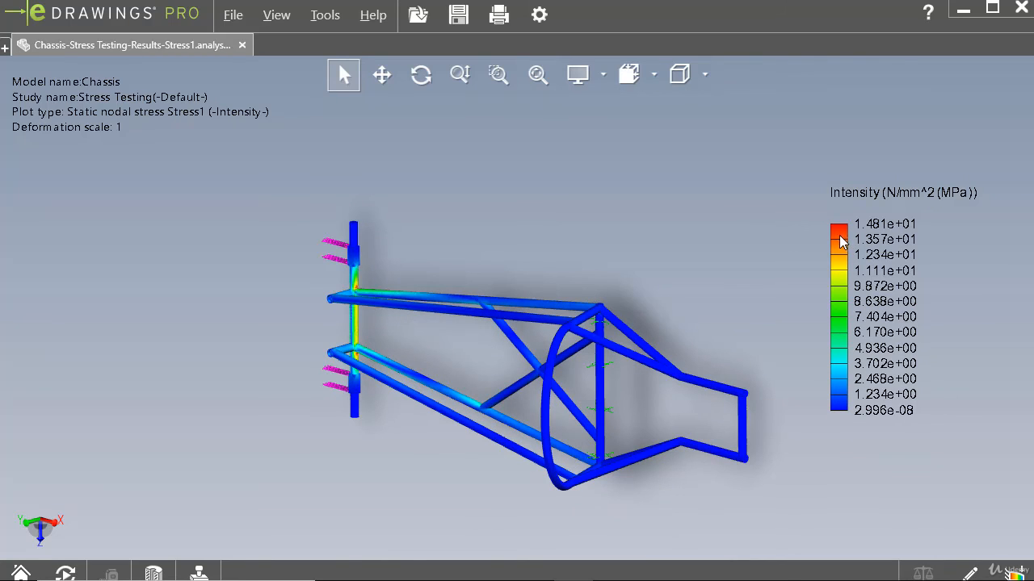
Step: Review the most stressed front axle joint again in an angled view, including its surroundings on the complete chassis
middle_click_drag(412, 370, 416, 335)
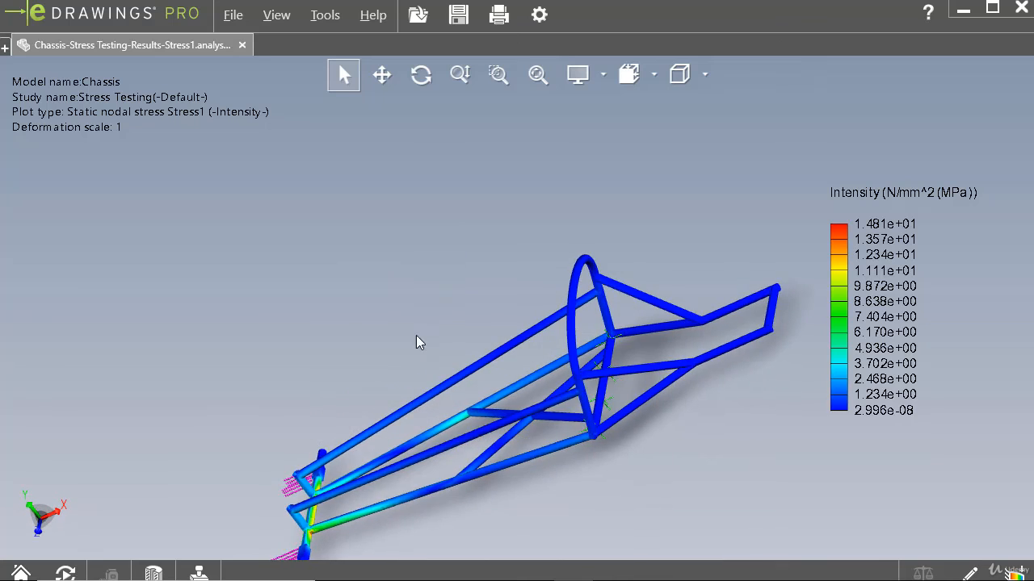
scroll(432, 437, "up", 5)
scroll(444, 412, "down", 3)
scroll(453, 369, "down", 10)
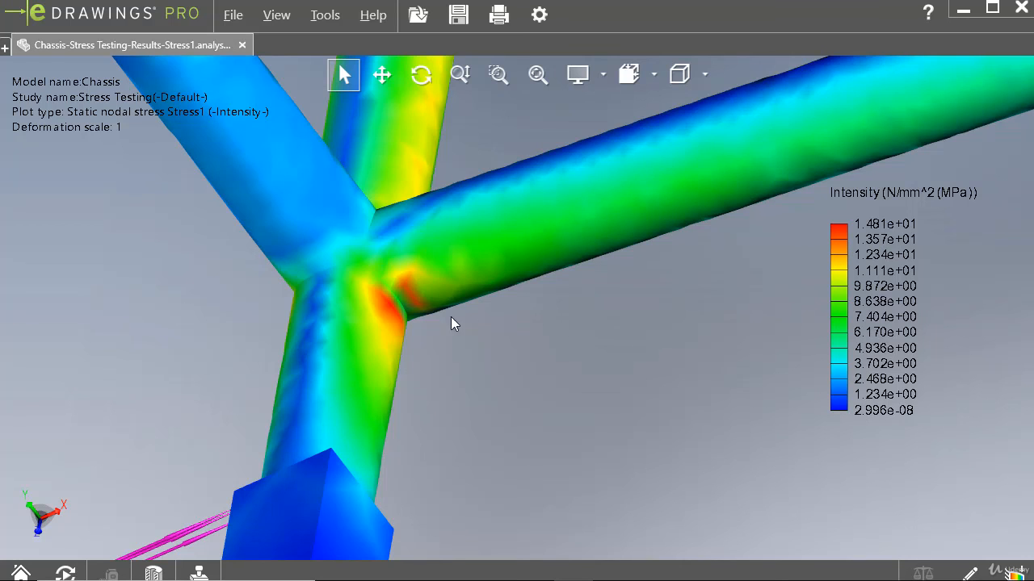
scroll(473, 296, "up", 5)
scroll(475, 296, "up", 3)
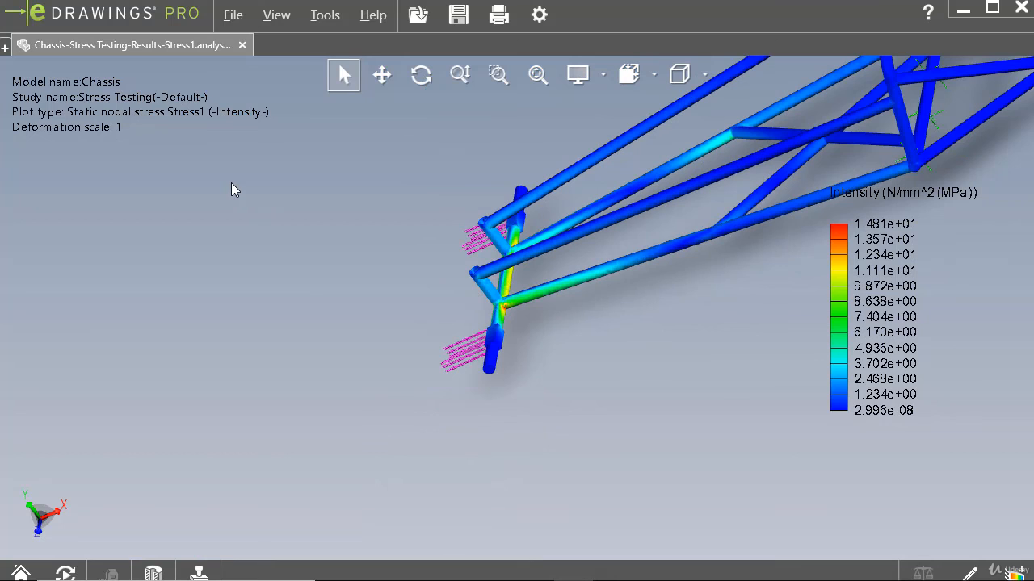
scroll(484, 240, "up", 5)
scroll(630, 281, "down", 4)
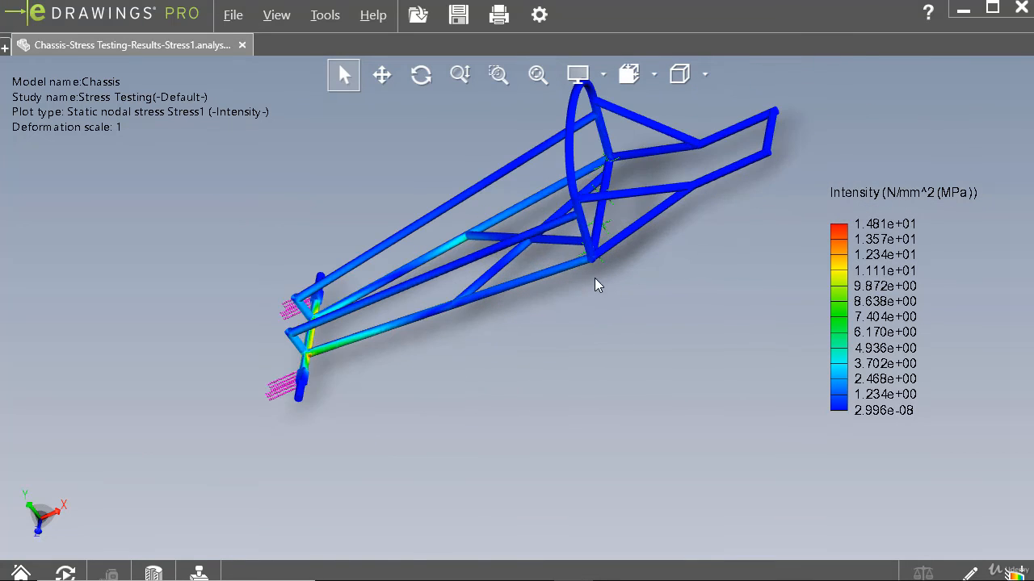